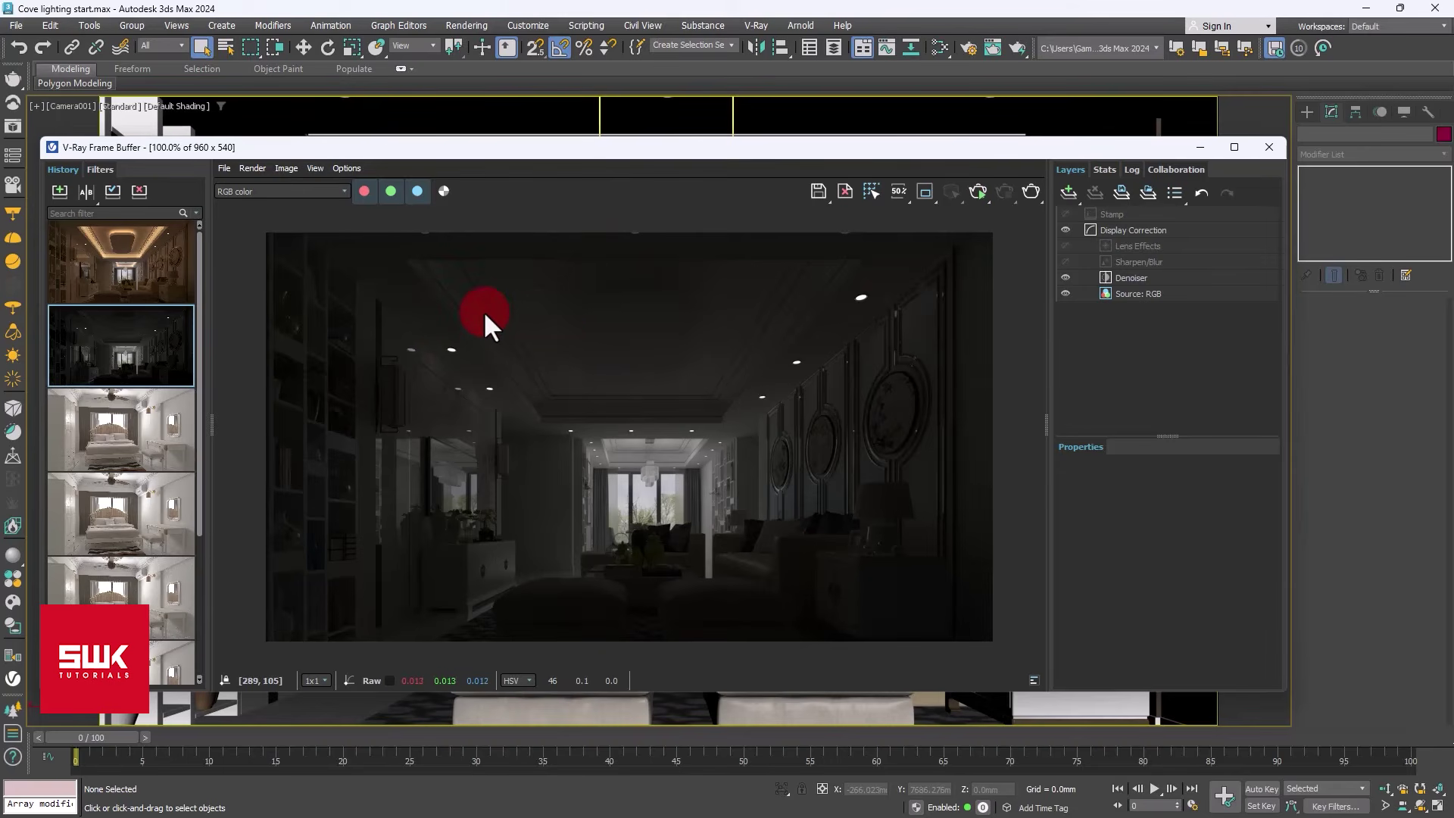
- Review the cove-lit render in the render history and examine the false ceiling's cove ledge up close in perspective
double_click(151, 265)
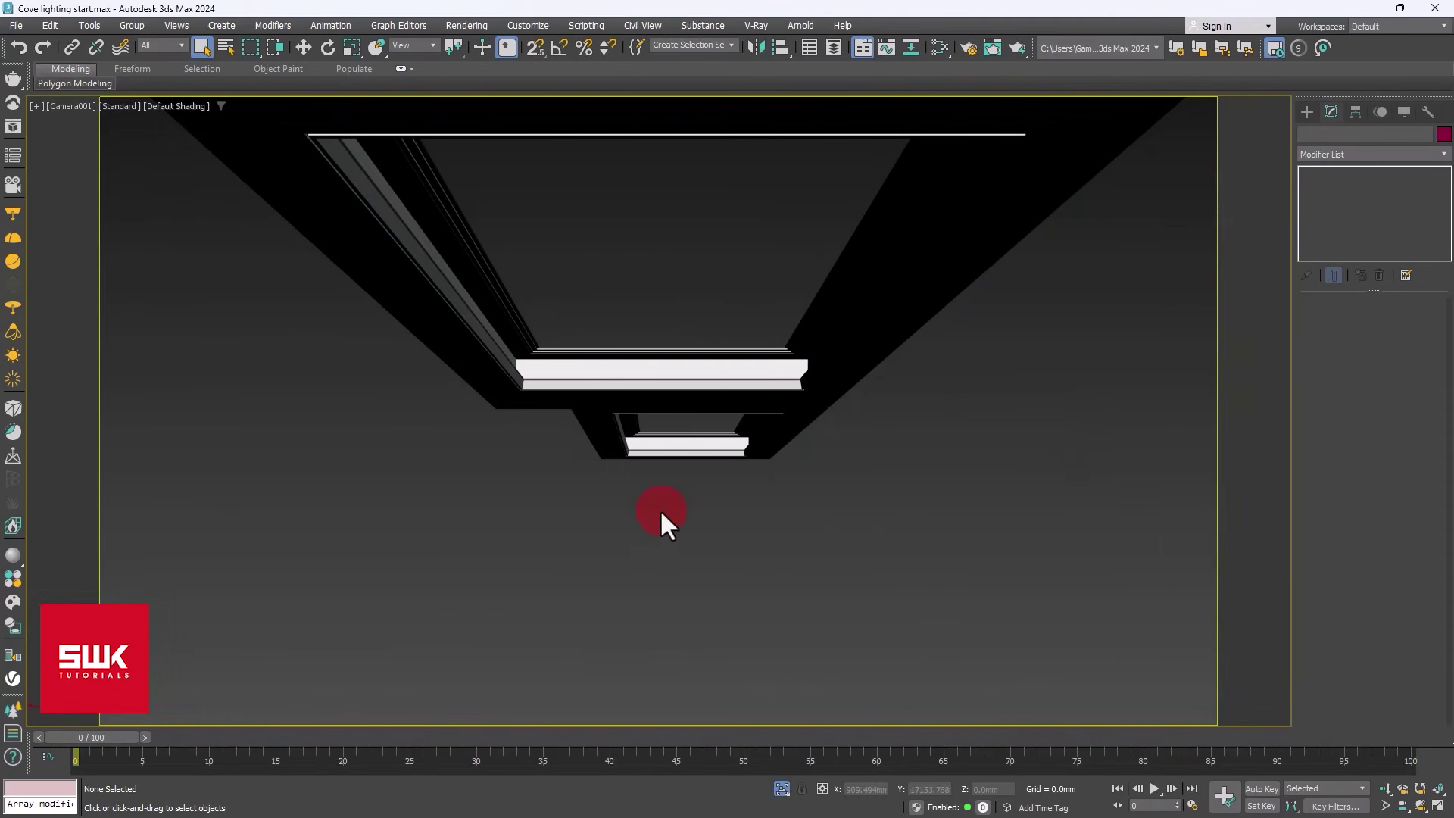
left_click(478, 348)
key("p")
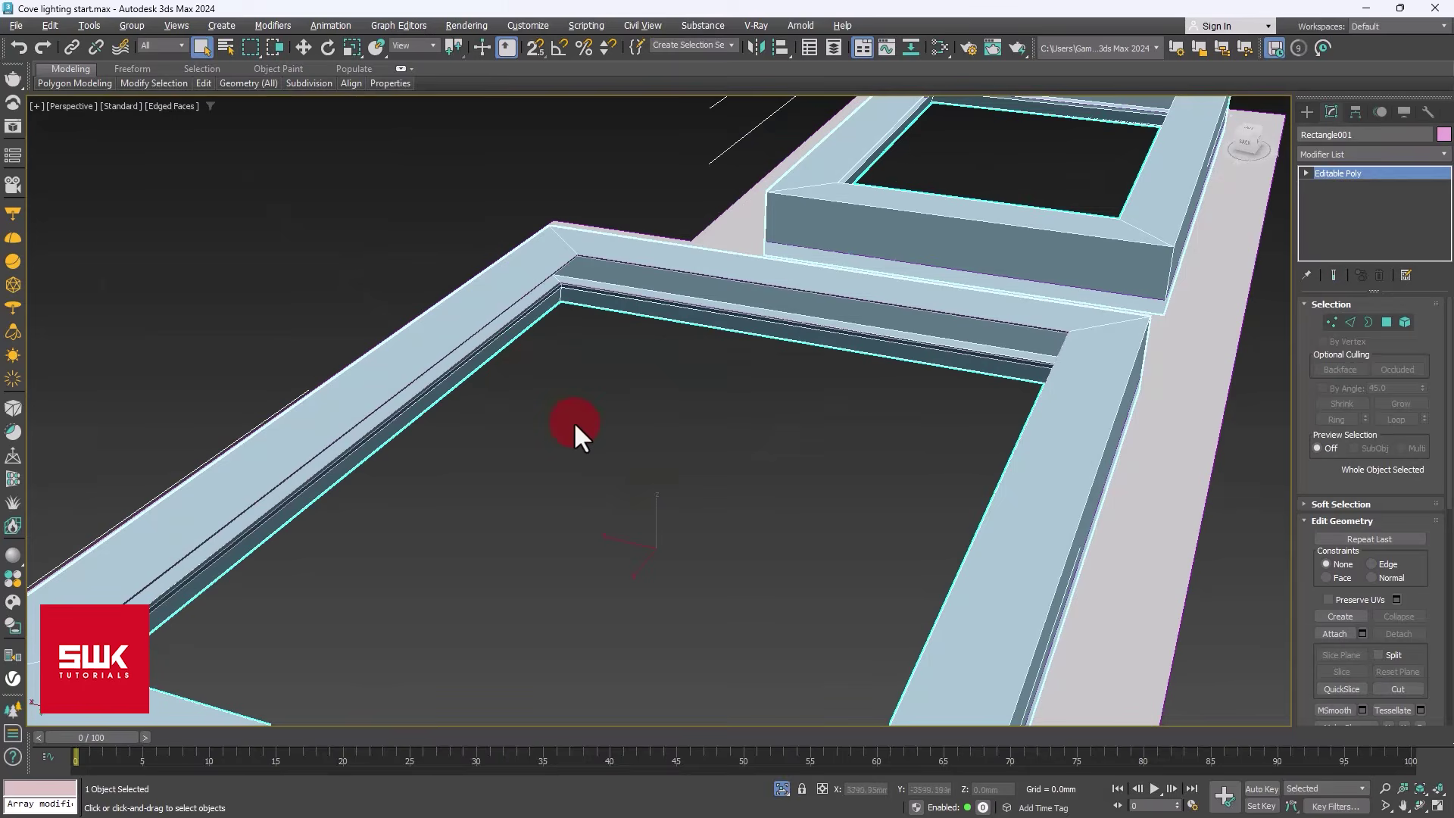
scroll(564, 408, "down", 2)
scroll(496, 344, "up", 5)
middle_click_drag(497, 344, 539, 368)
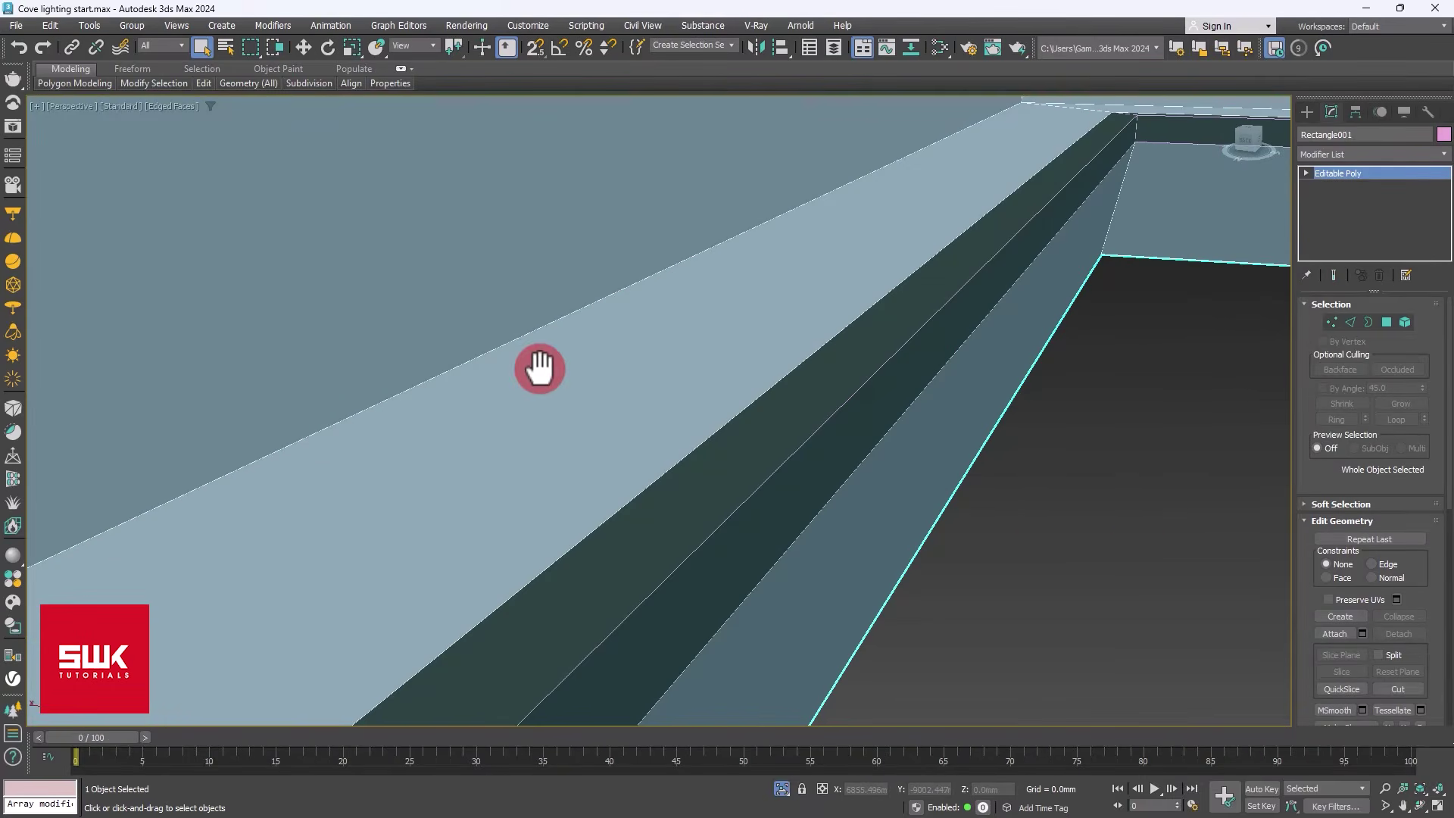
- Draw a VRayLight plane about 84 by 4144 mm along one long side of the large ceiling opening in the top wireframe view
key("t")
key("F3")
scroll(603, 336, "up", 3)
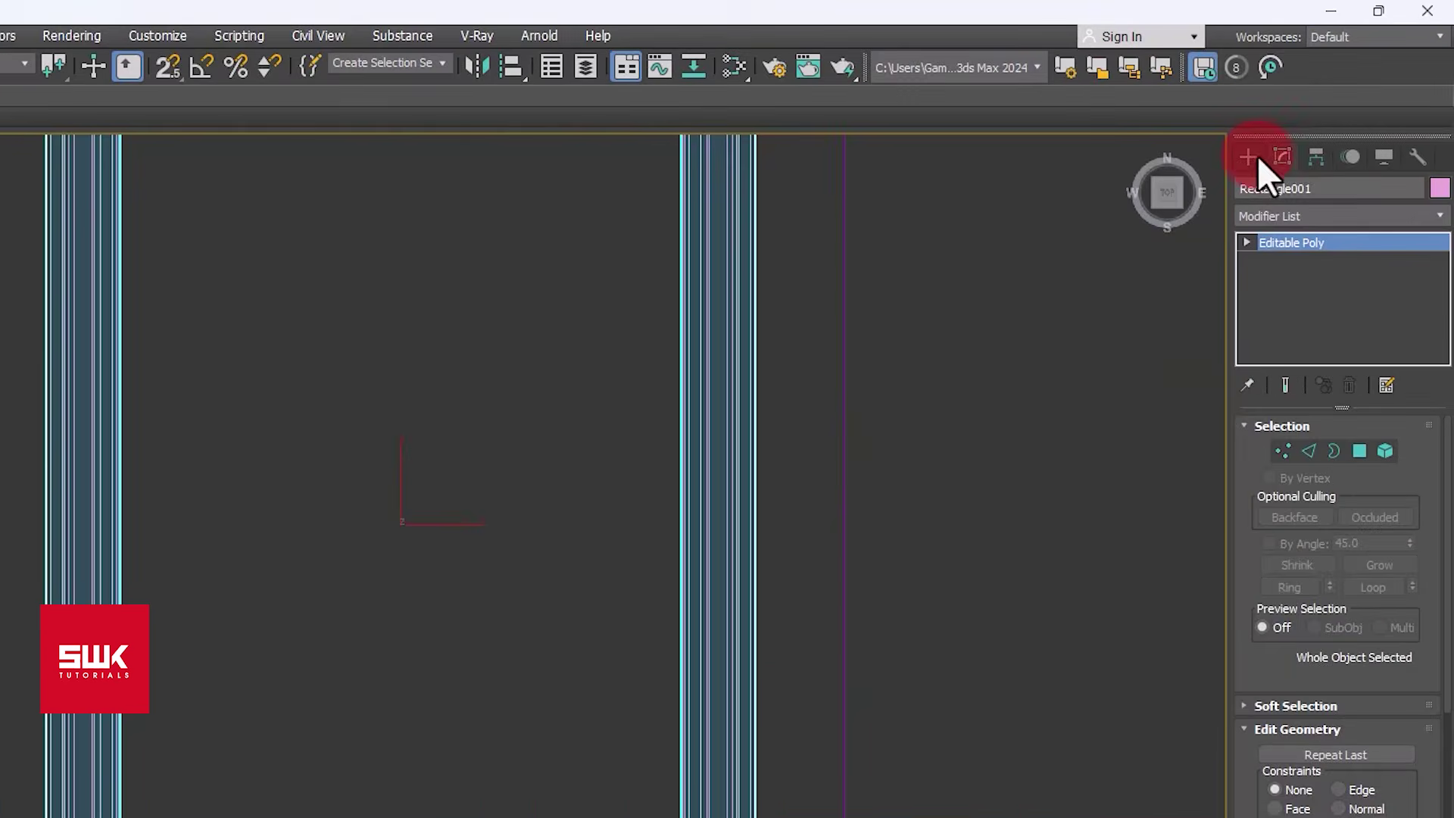
left_click(1306, 112)
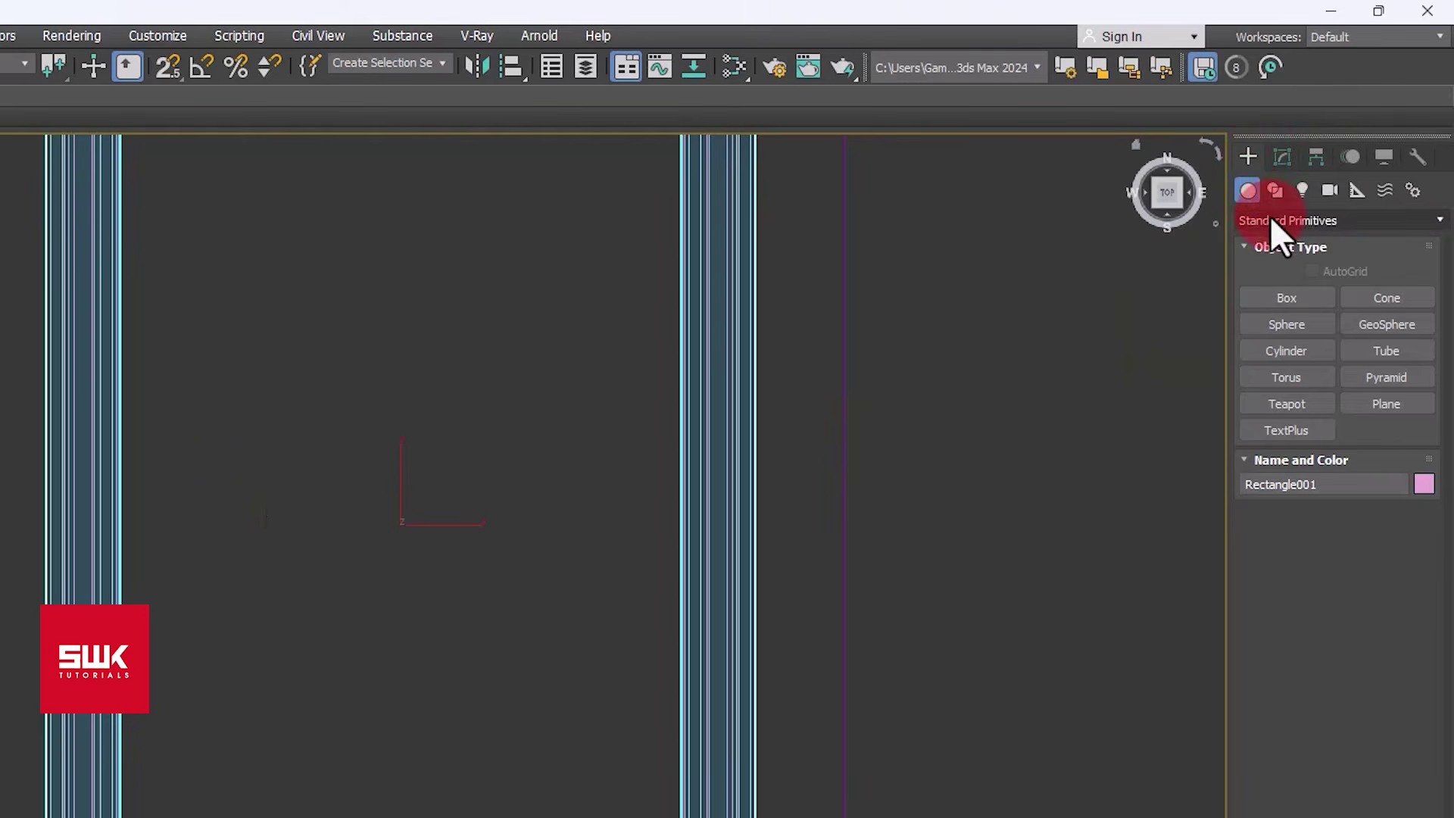
left_click(1302, 190)
left_click(1291, 220)
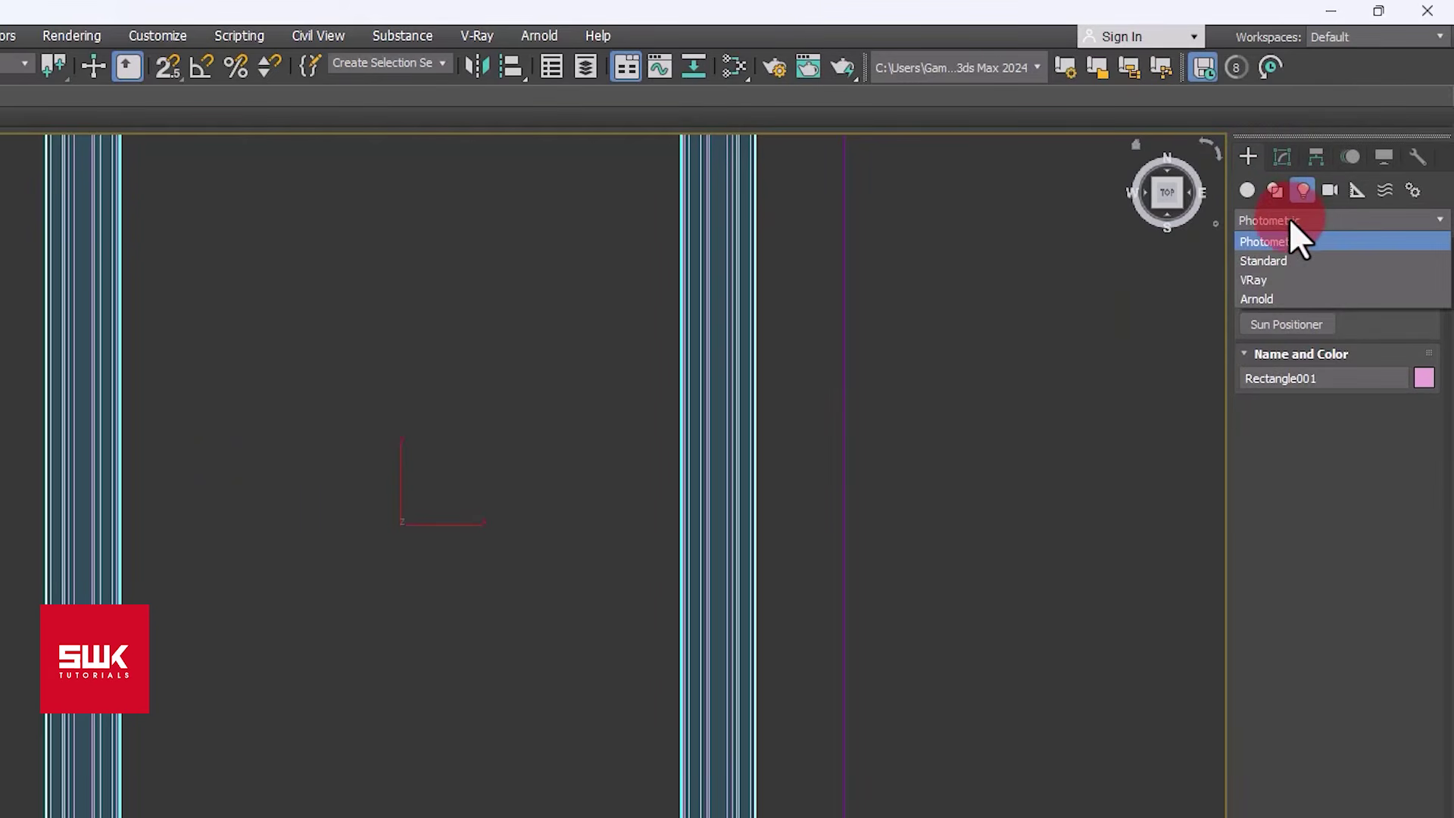
left_click(1286, 279)
left_click(1288, 300)
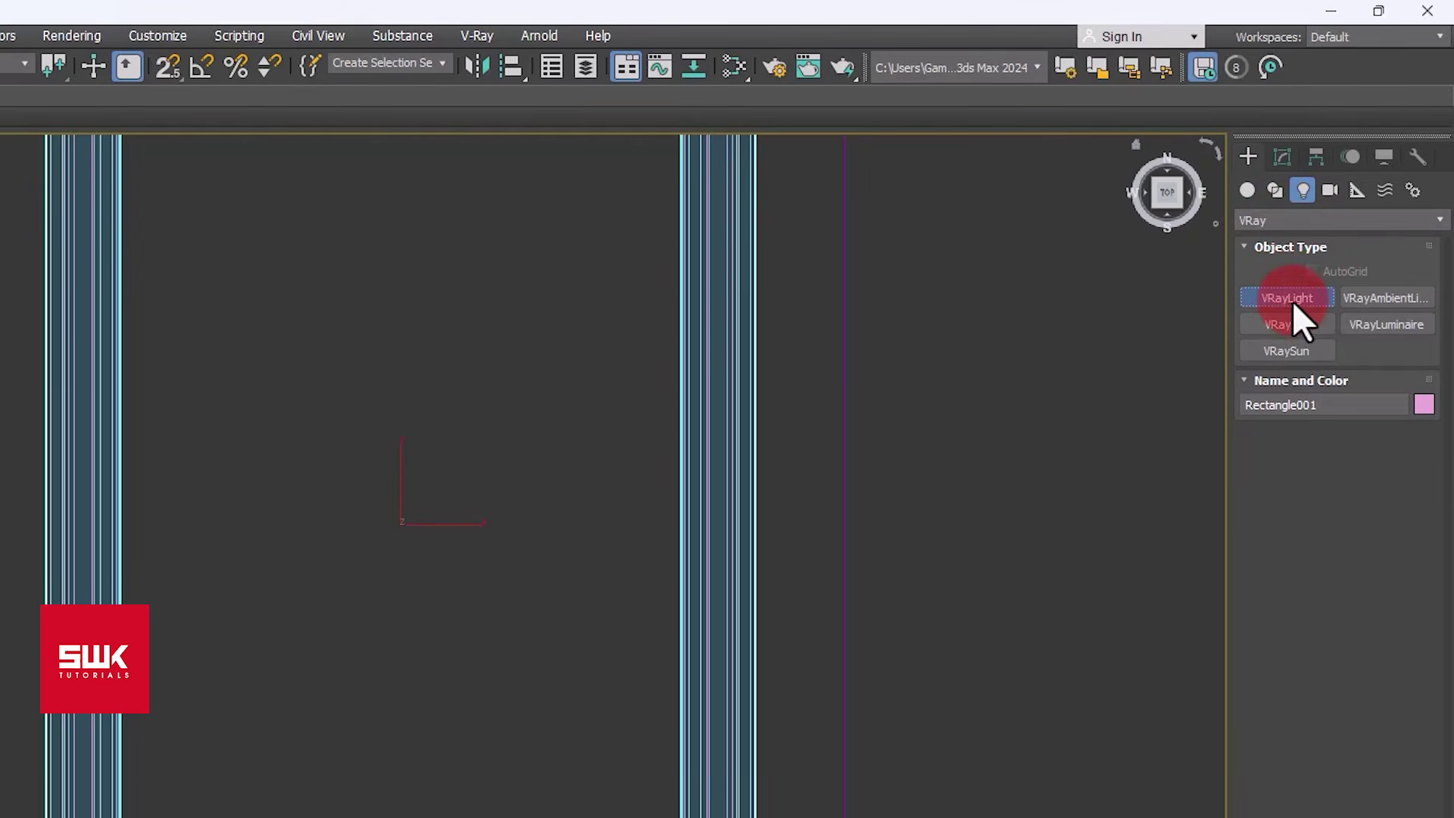
middle_click_drag(464, 295, 341, 302)
scroll(342, 306, "down", 2)
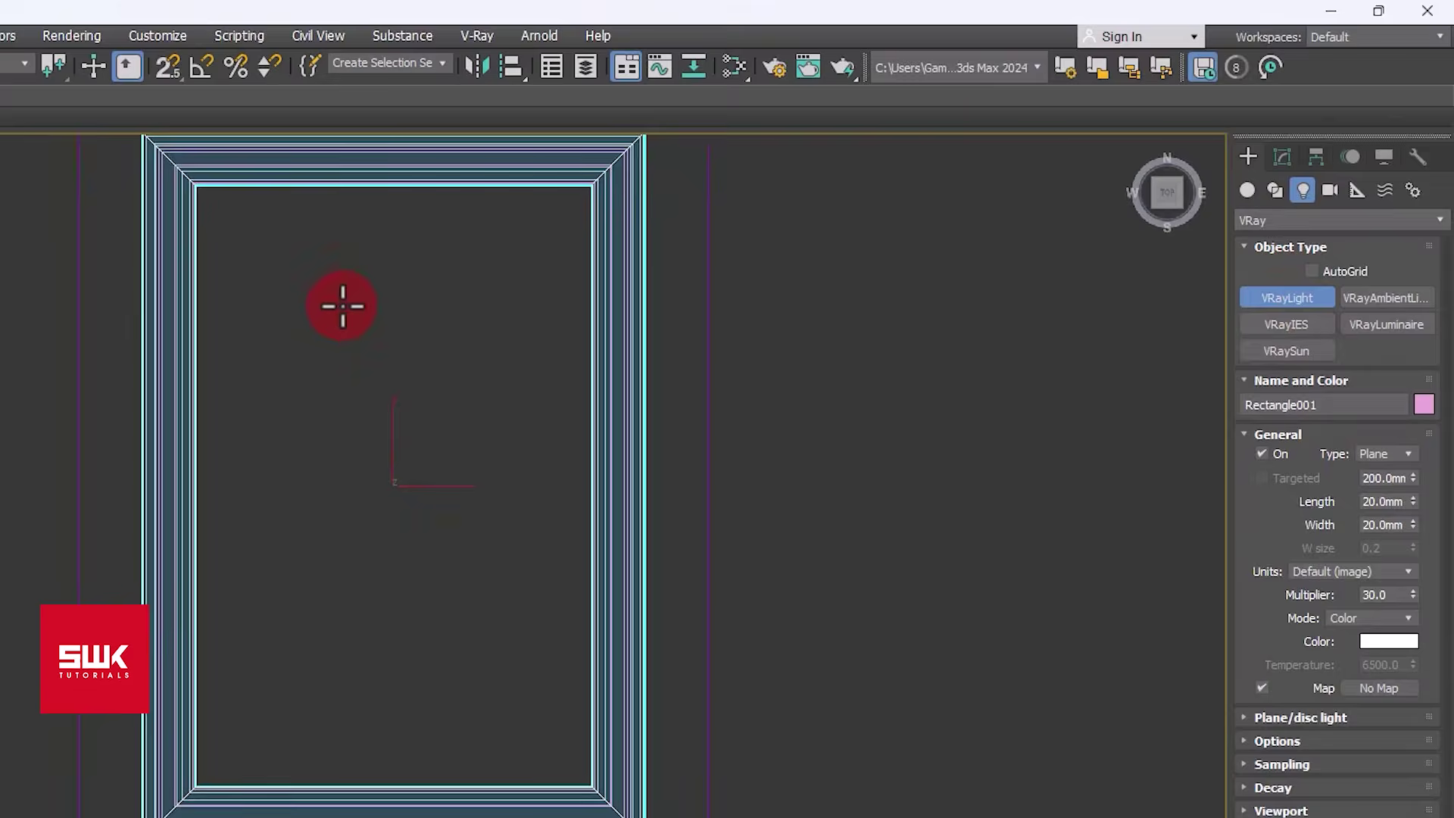
scroll(342, 306, "down", 2)
left_click_drag(217, 203, 220, 667)
right_click(291, 493)
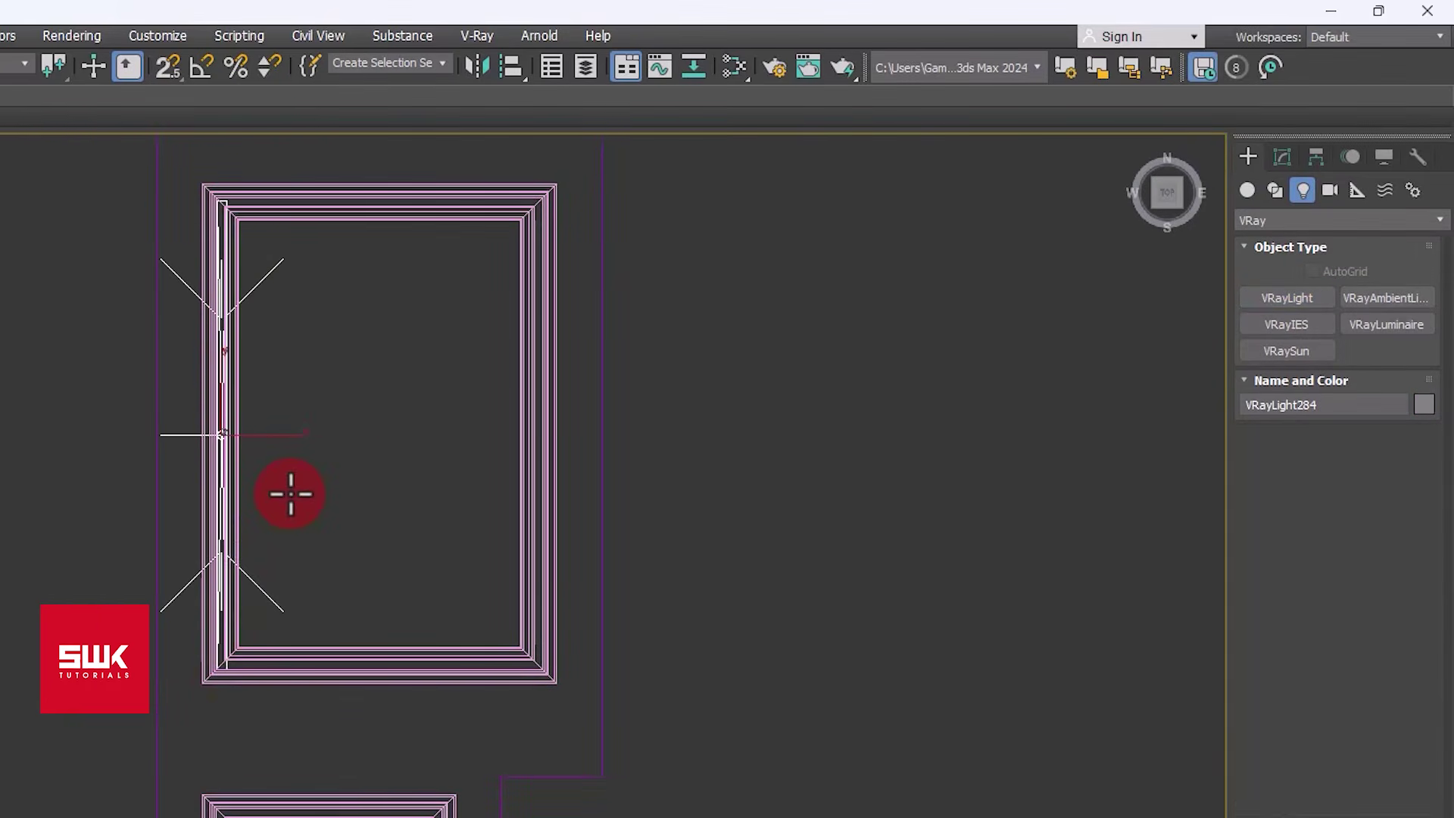
- Raise the plane light to the ceiling cove's height, about Z 2630 mm, in the perspective view
key("p")
scroll(290, 484, "down", 10)
key("w")
left_click_drag(294, 435, 295, 371)
mouse_move(295, 371)
middle_mouse_down("alt")
mouse_move(337, 366)
mouse_move(276, 348)
mouse_move(253, 259)
mouse_move(377, 309)
mouse_move(356, 301)
middle_mouse_up("alt")
scroll(338, 367, "up", 5)
scroll(276, 348, "down", 2)
scroll(249, 262, "down", 4)
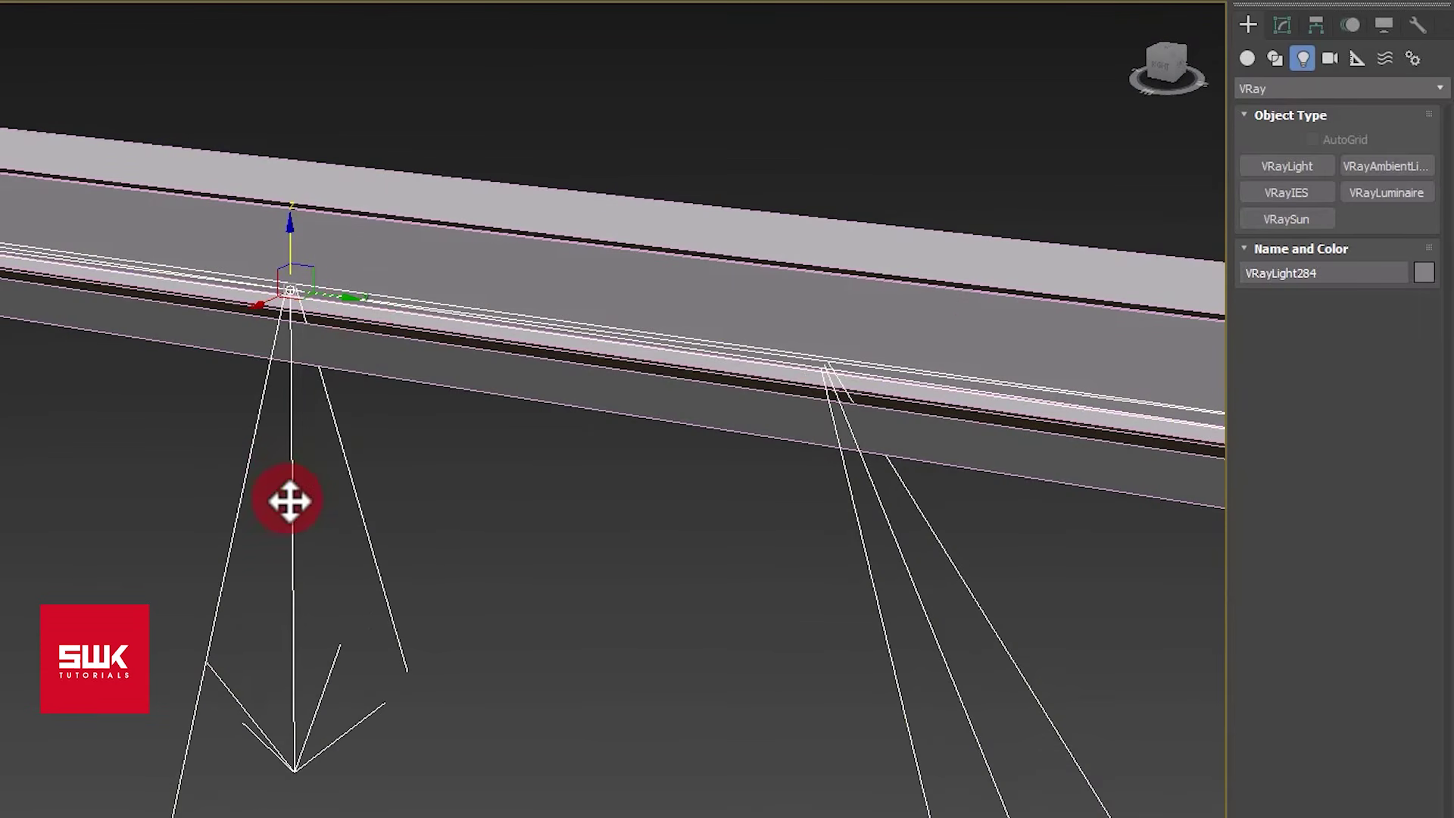
middle_click_drag(288, 454, 279, 247)
scroll(279, 248, "down", 2)
middle_click_drag(279, 248, 311, 292, "alt")
- Enable angle snap and rotate the plane light 180 degrees about Y so it shines upward
key("c")
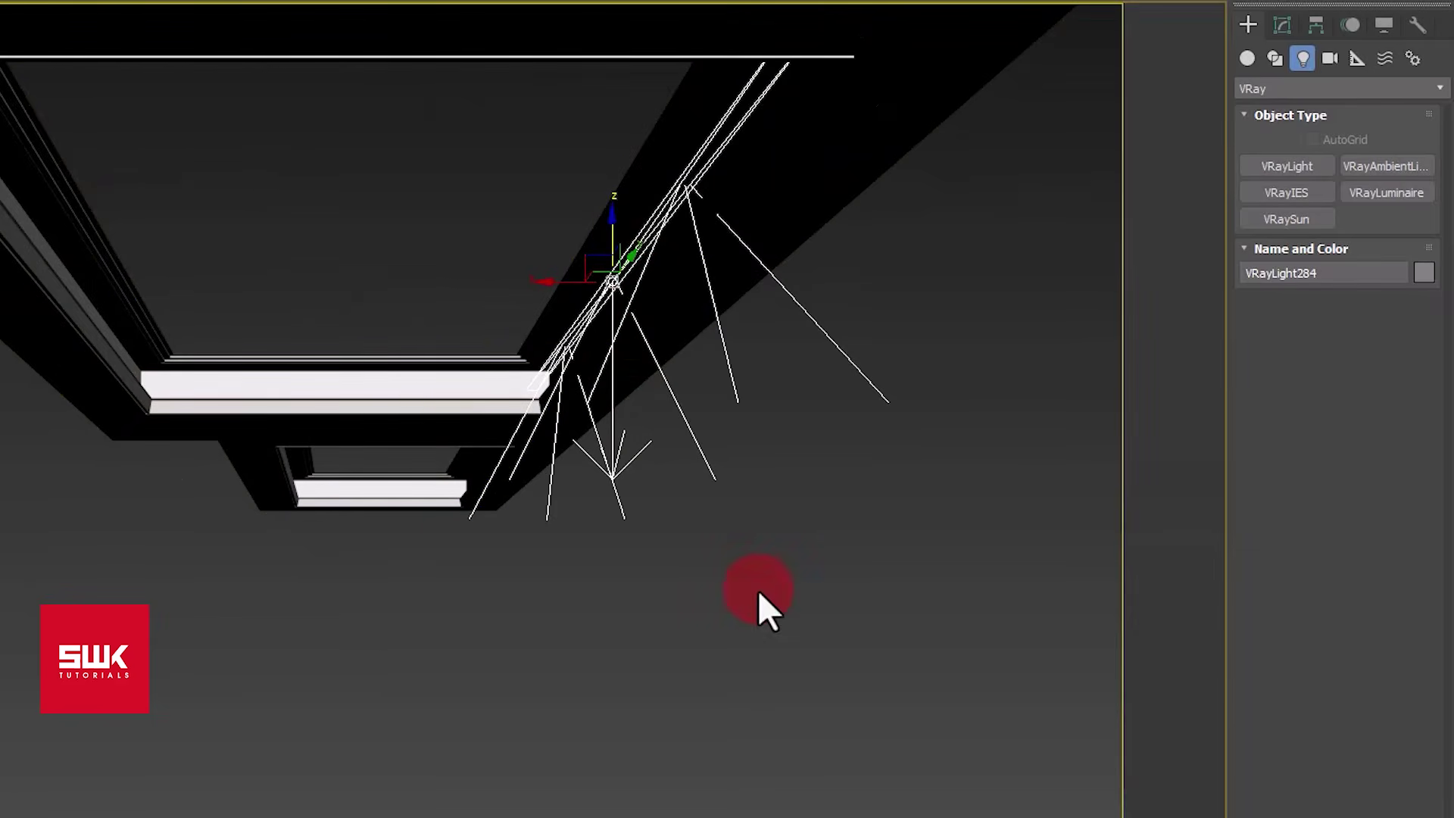
key("e")
left_click_drag(661, 295, 286, 146)
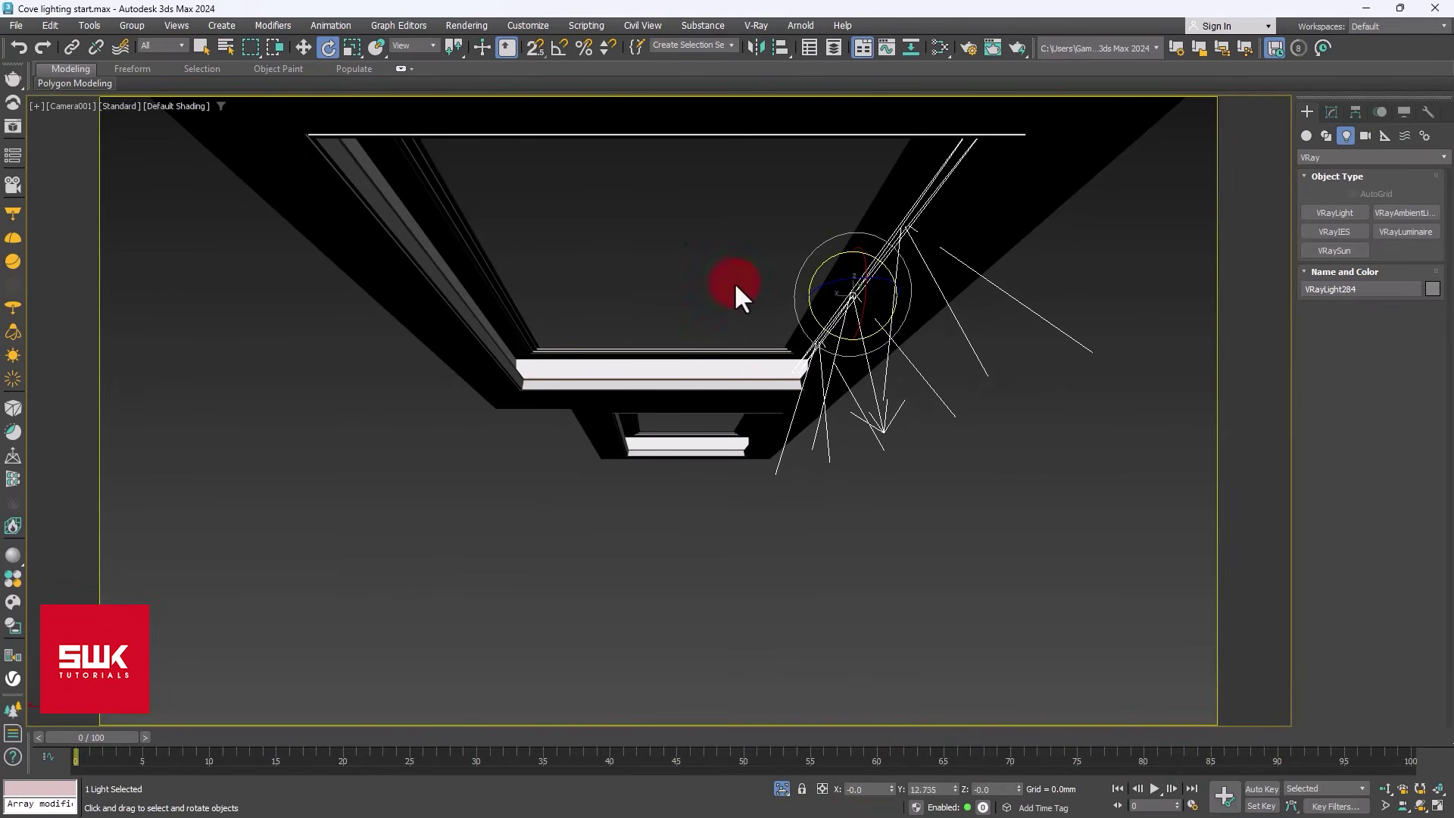
left_click_drag(734, 282, 666, 185)
left_click(560, 47)
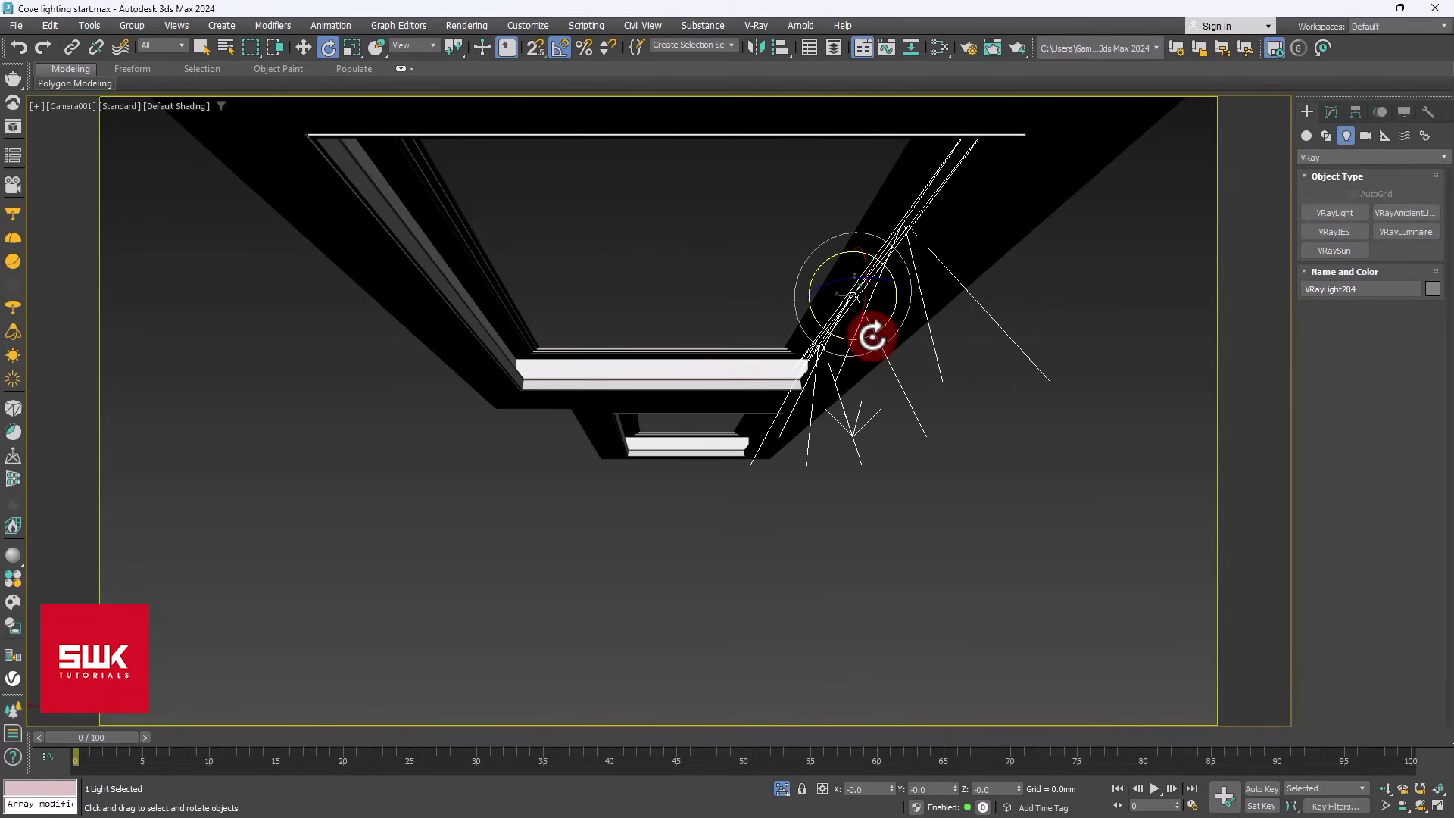
left_click_drag(872, 336, 853, 333)
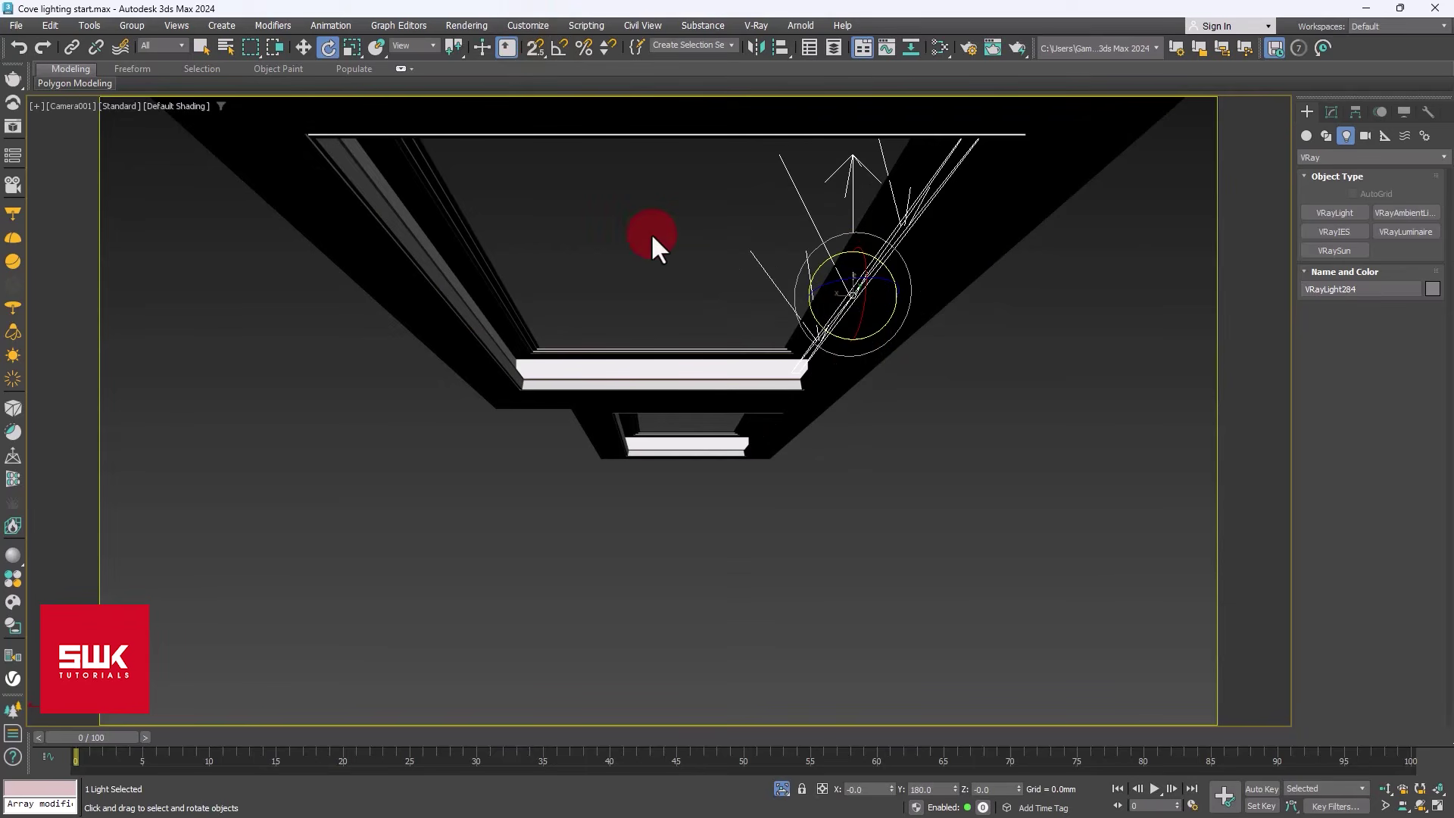
left_click(651, 233)
left_click(808, 220)
- Lower the light about 51 mm onto the cove ledge and shift it sideways to about X -641 mm
key("w")
key("alt+w")
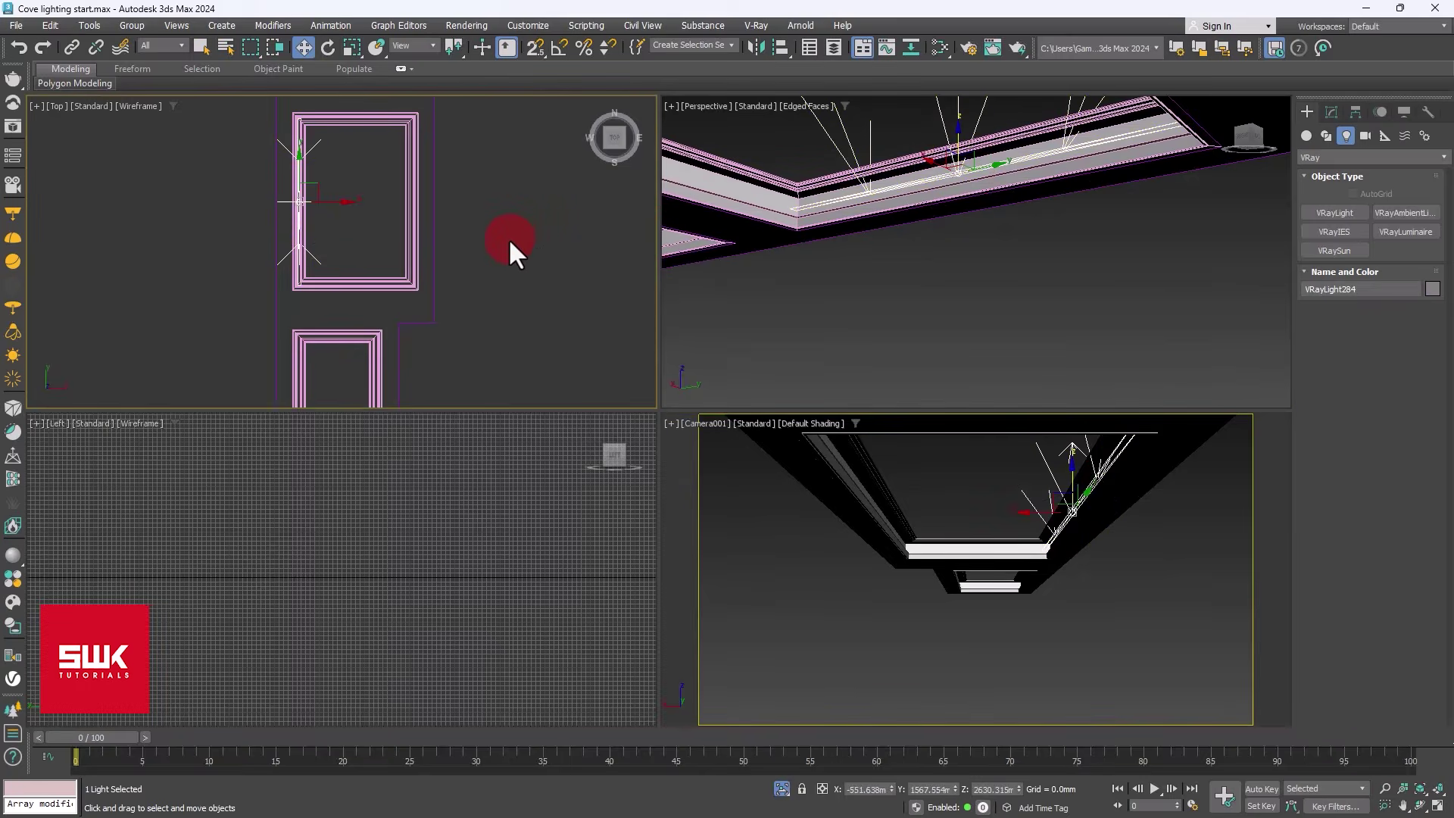
key("alt+w")
scroll(578, 347, "up", 4)
key("super+shift")
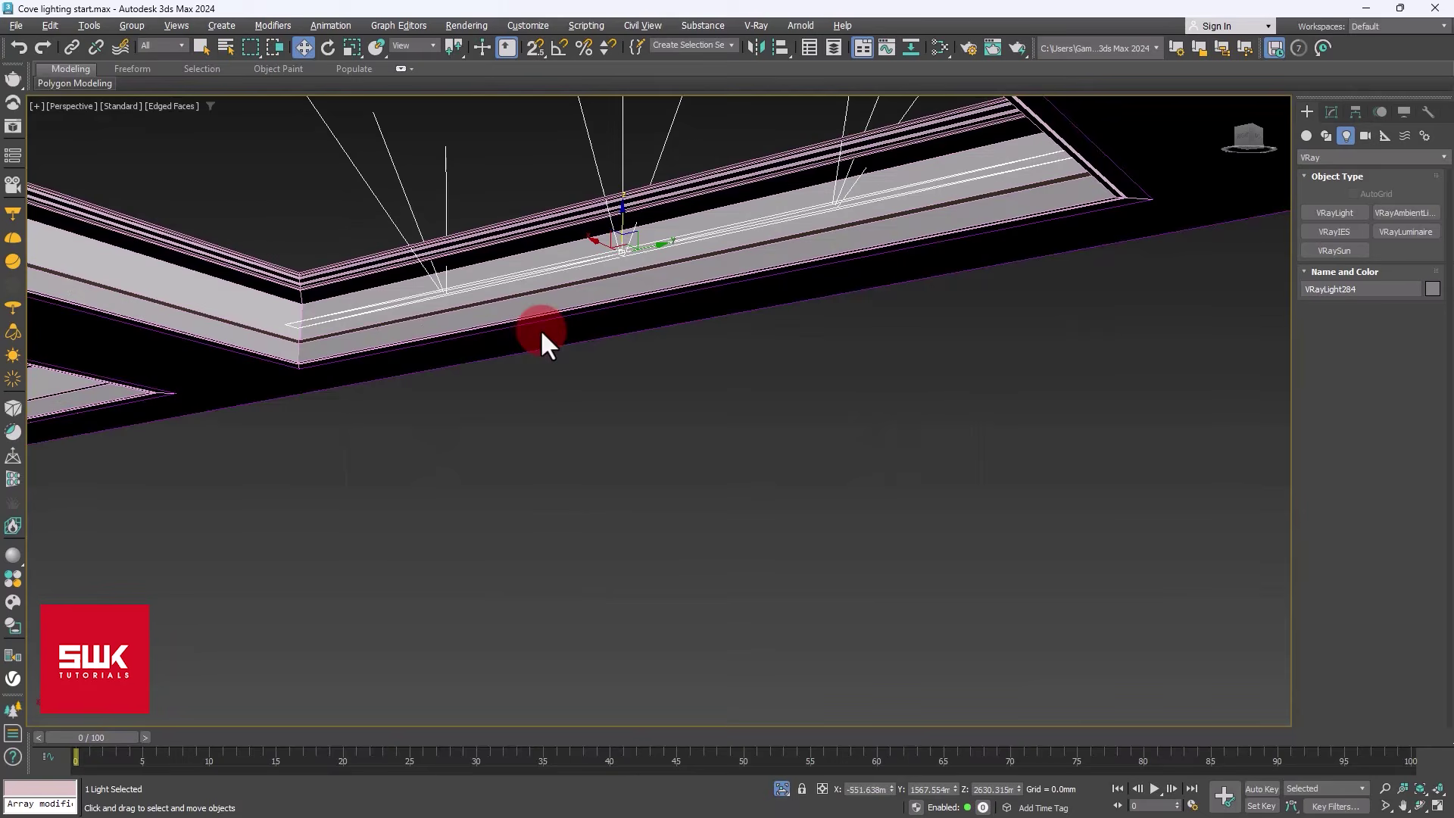
scroll(539, 328, "up", 8)
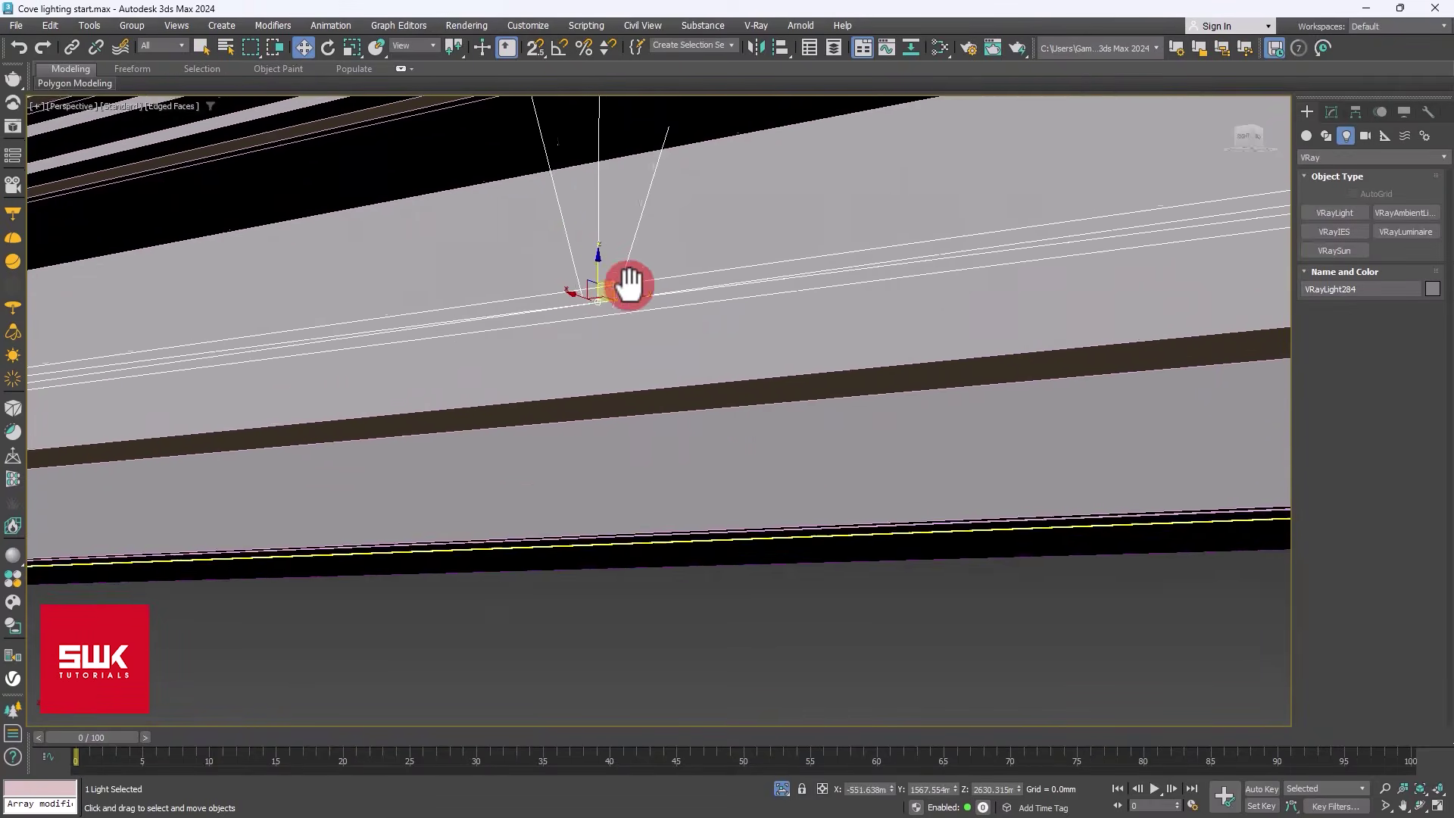
middle_click_drag(628, 283, 688, 360)
scroll(720, 341, "down", 6)
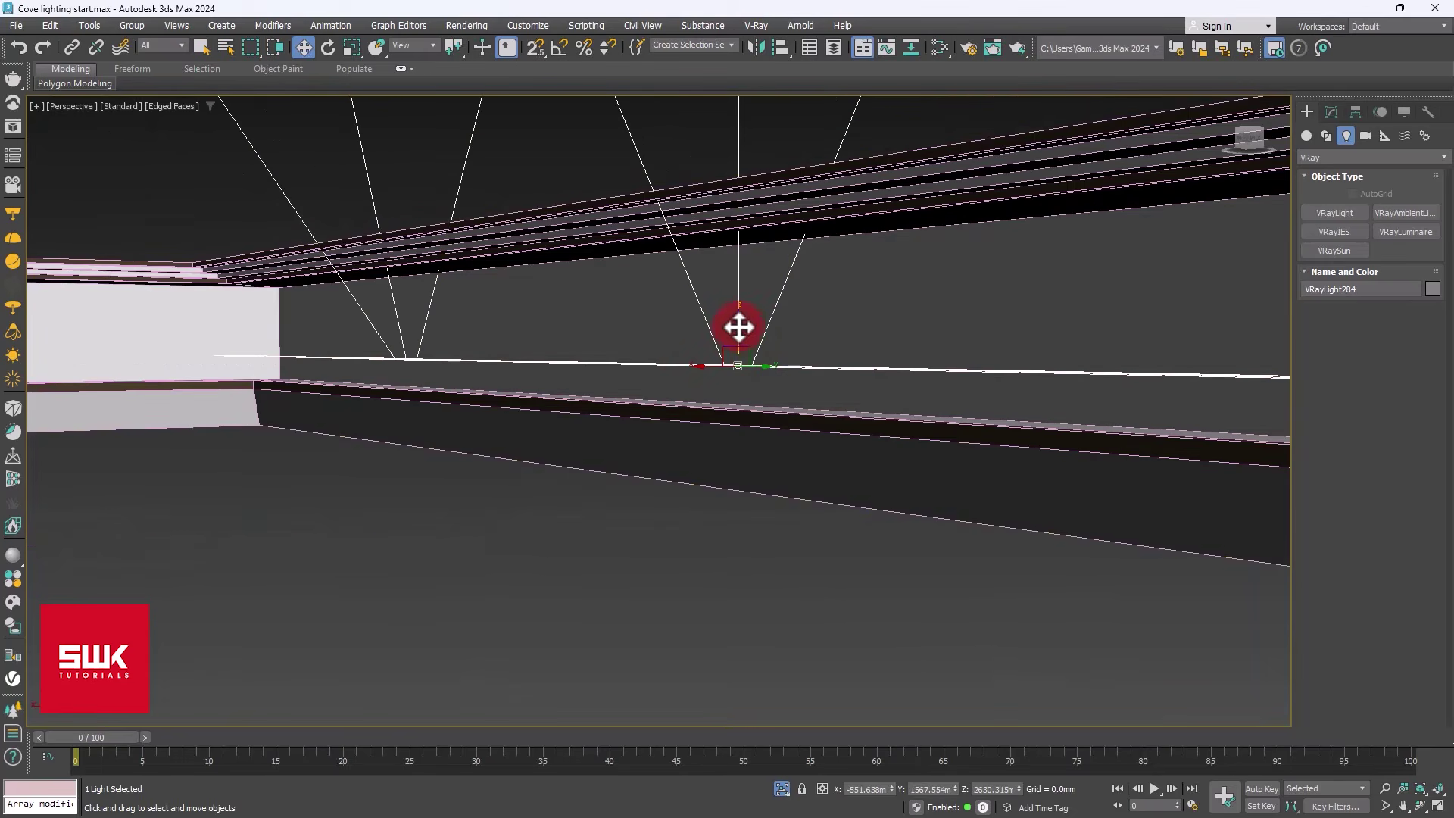
left_click_drag(738, 327, 736, 368)
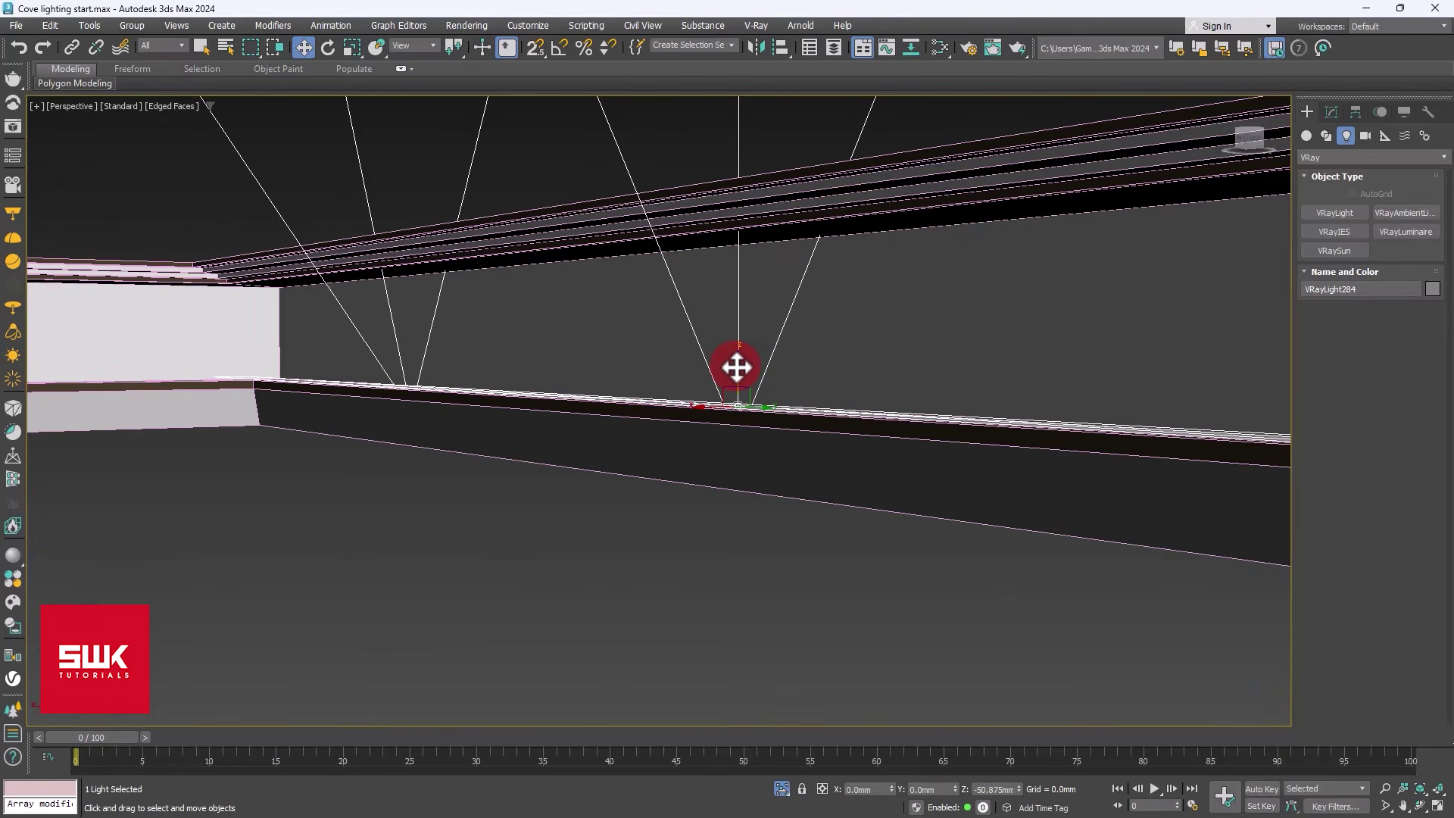
middle_click_drag(736, 368, 708, 393, "alt")
- Reduce the plane light's length to about 44.8 mm so it fits the cove ledge
left_click(1331, 112)
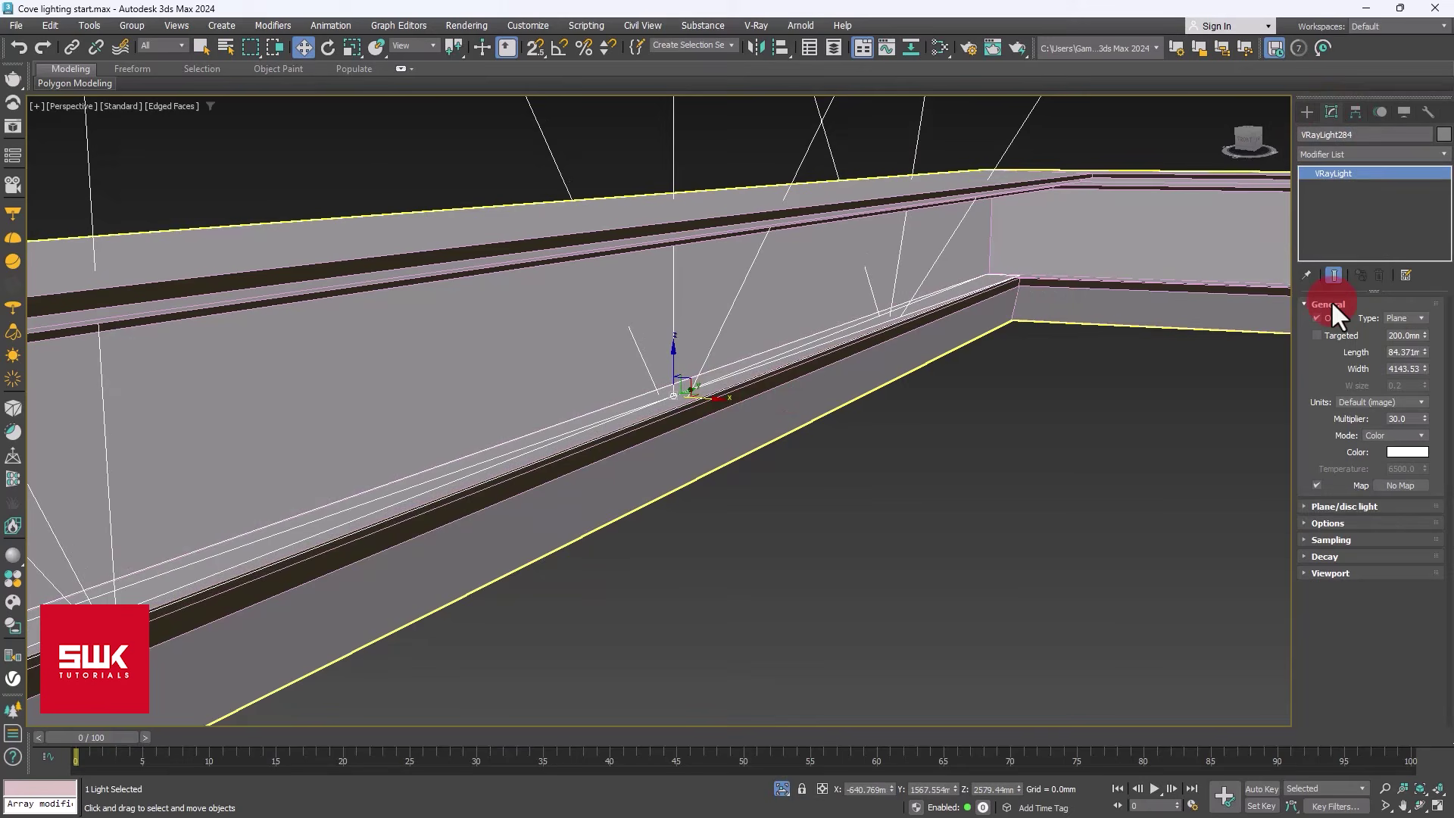
double_click(1422, 369)
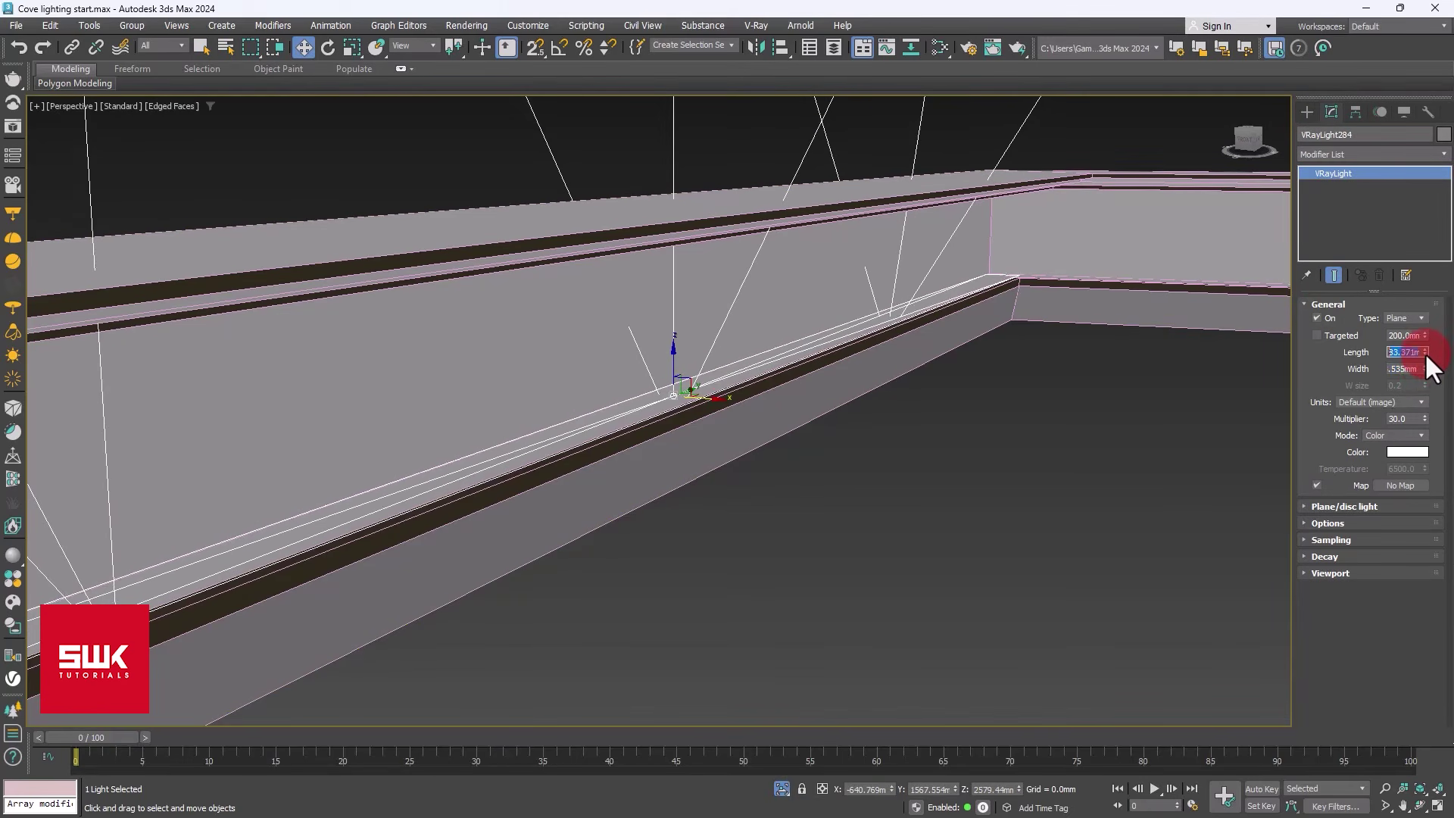
left_click_drag(1424, 352, 1417, 386)
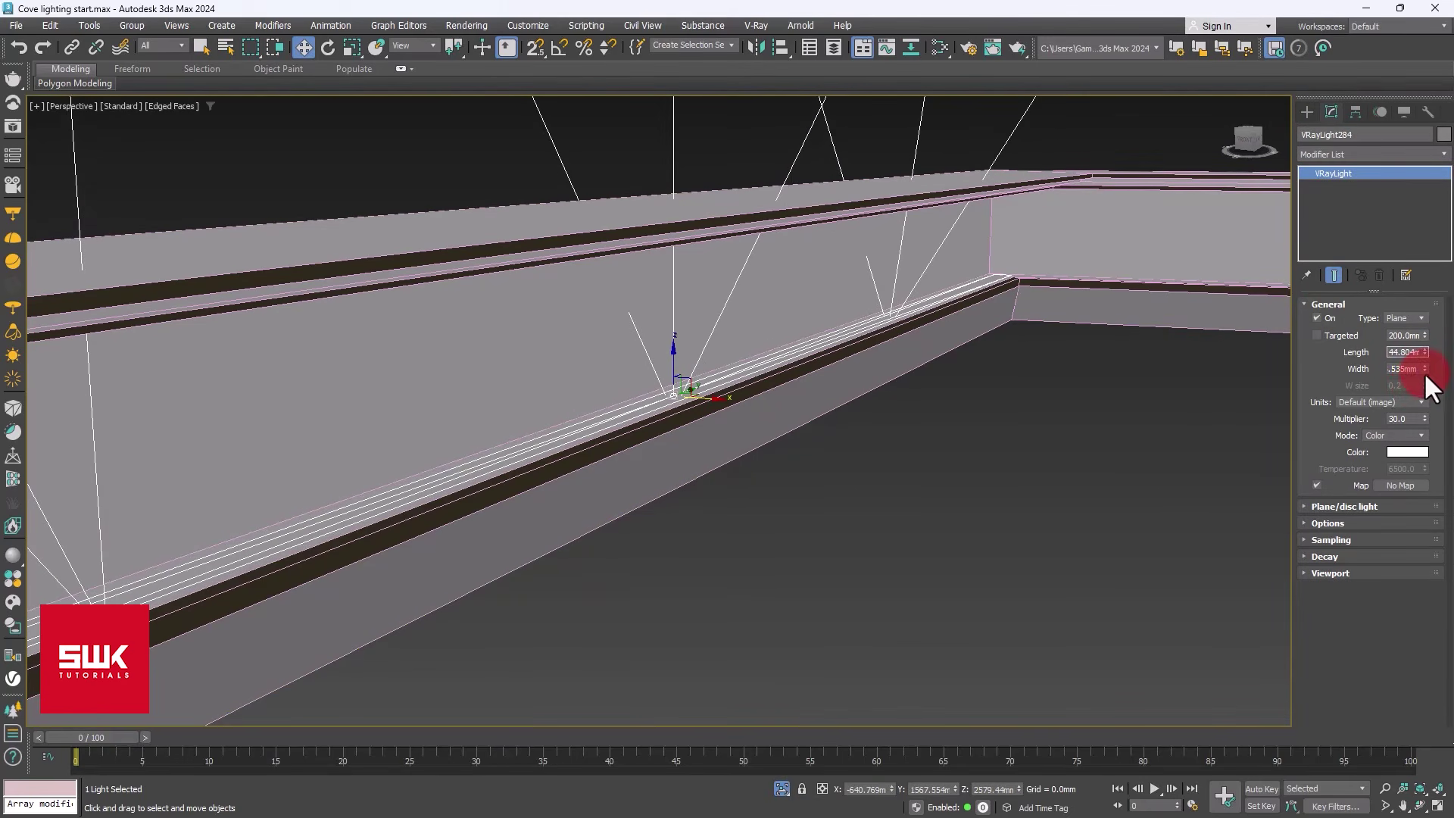
- Clone the light as an instance and move it along X to the opposite long side of the ceiling opening
middle_click_drag(860, 334, 520, 347, "alt")
scroll(679, 323, "down", 5)
scroll(519, 348, "down", 3)
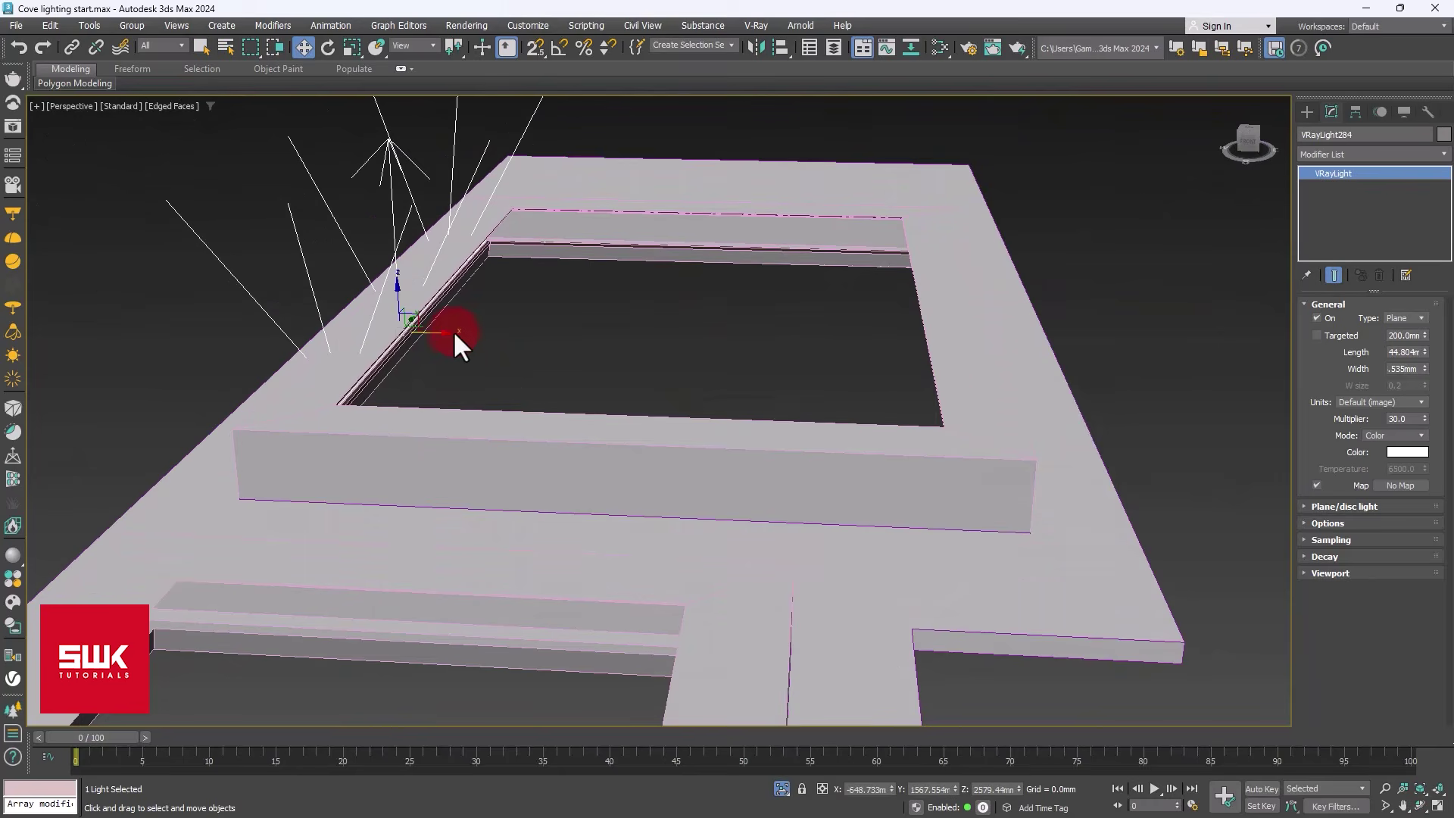
right_click(497, 305)
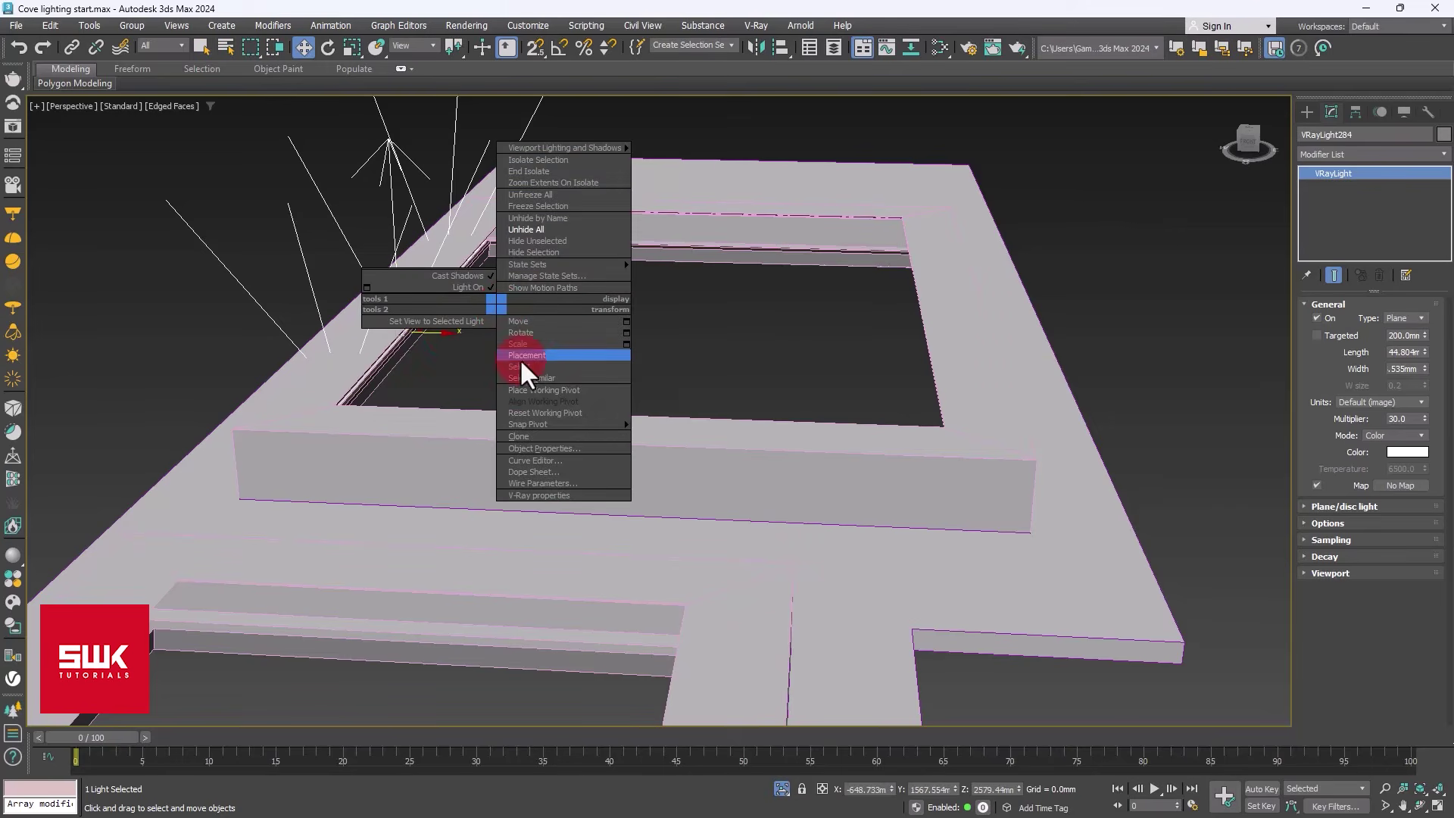
left_click(529, 436)
left_click(665, 397)
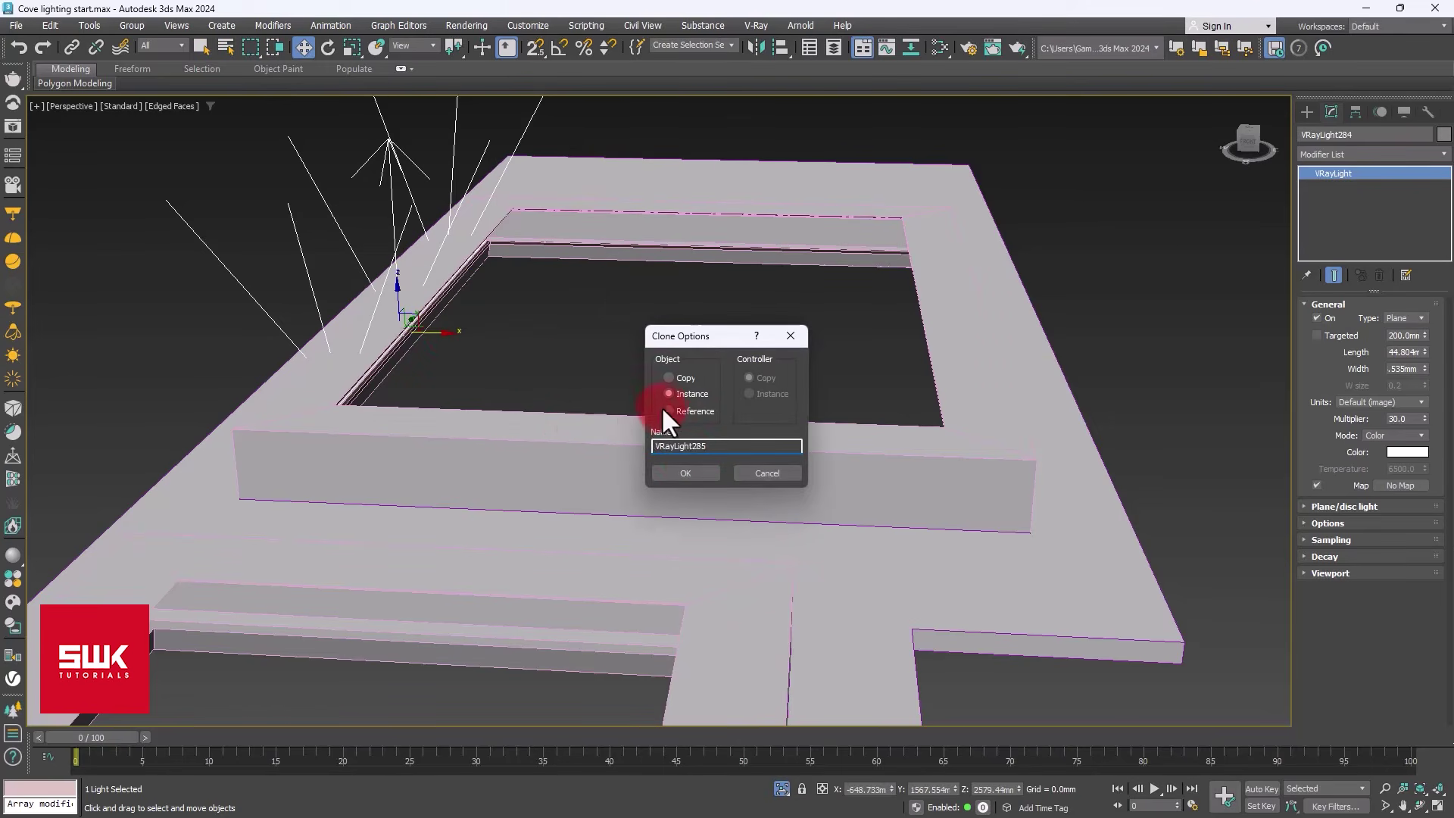
left_click(686, 469)
left_click_drag(439, 331, 967, 354)
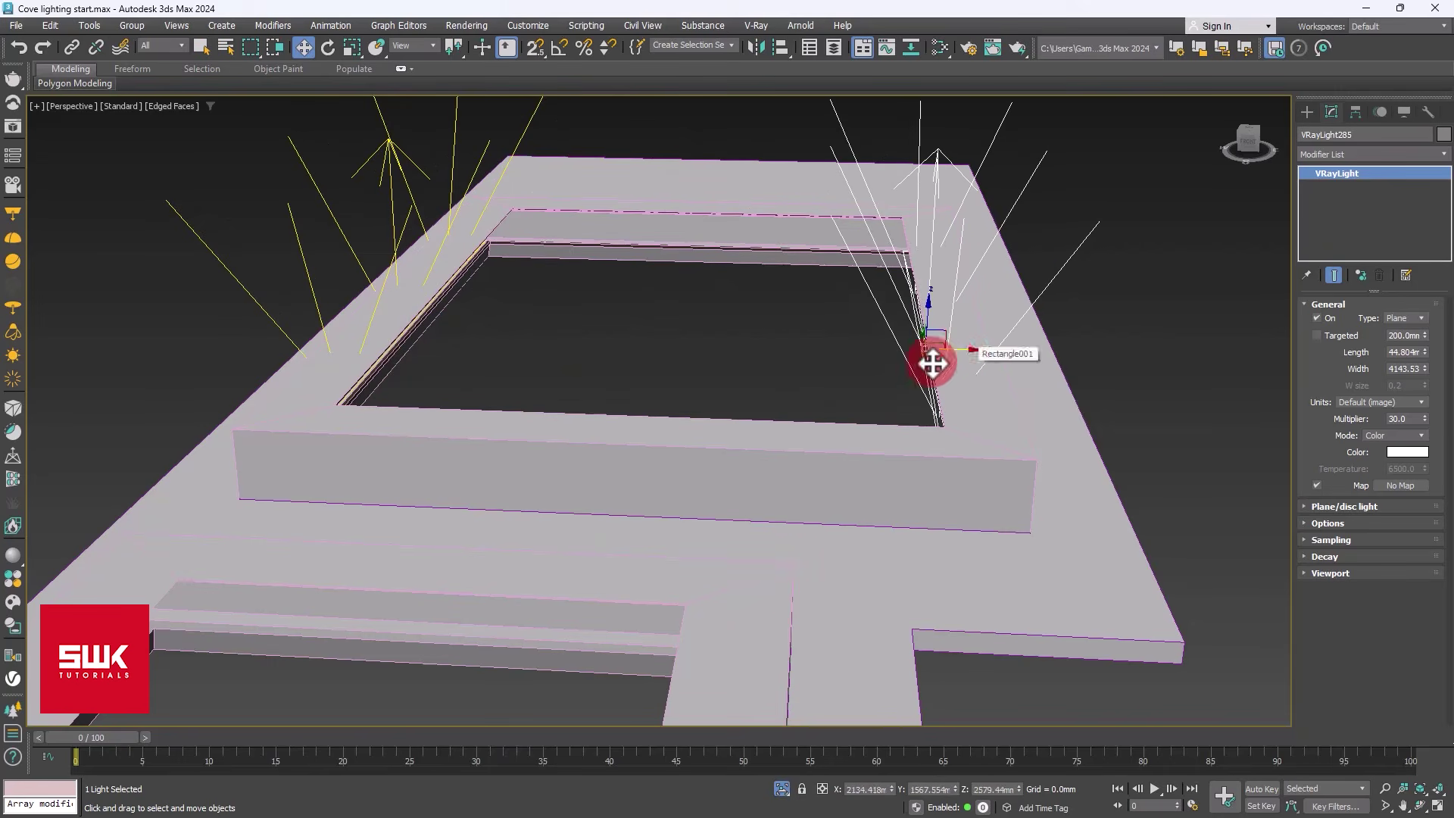
- Shift the instanced light along X onto the opposite cove ledge, at about X 2342 mm
scroll(931, 360, "up", 5)
middle_click_drag(779, 328, 720, 519, "alt")
scroll(678, 349, "up", 4)
left_click_drag(720, 520, 1010, 481)
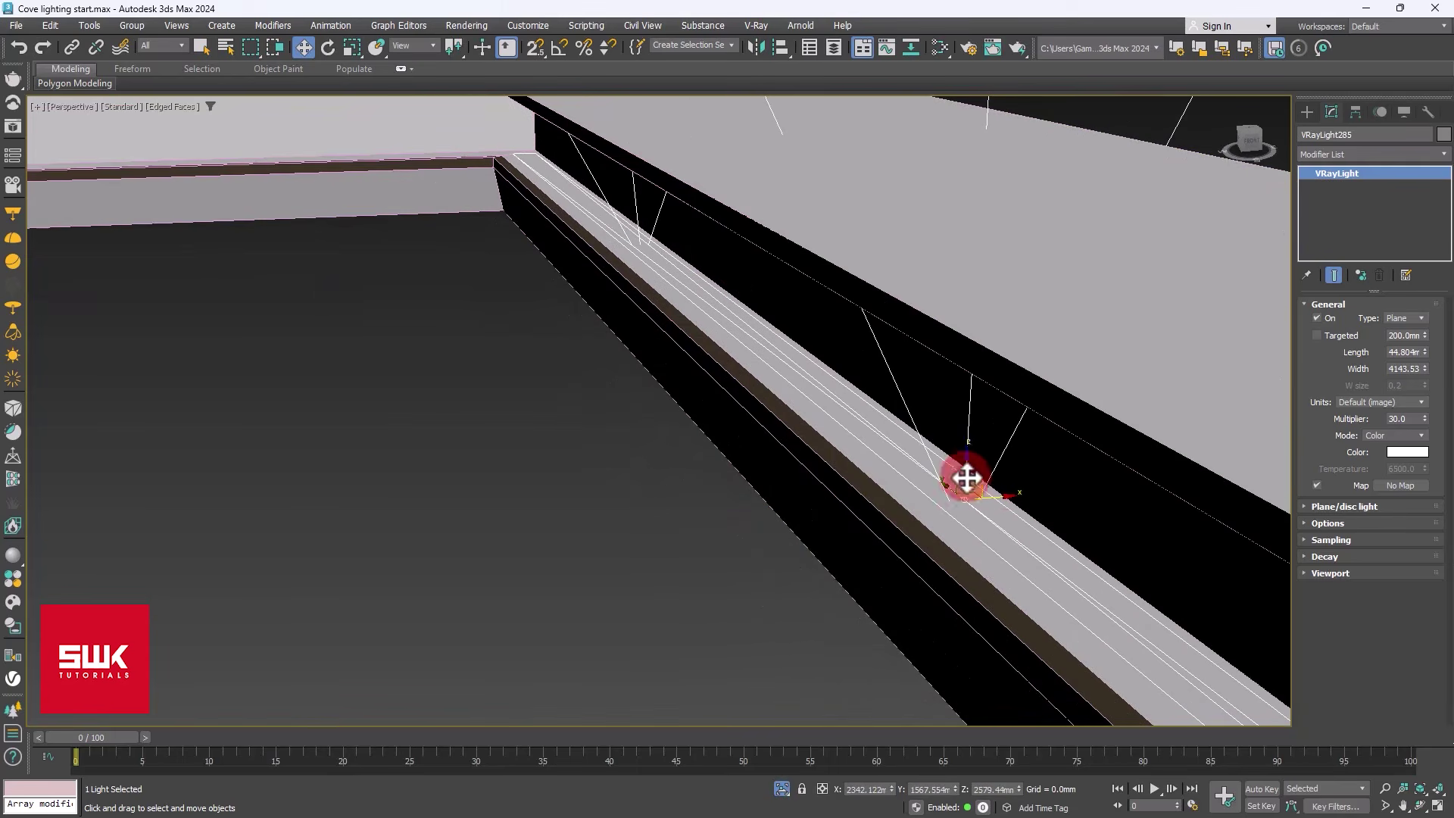
- Clone the second light as an instance and move the clone to the middle of the ceiling opening
scroll(798, 430, "down", 10)
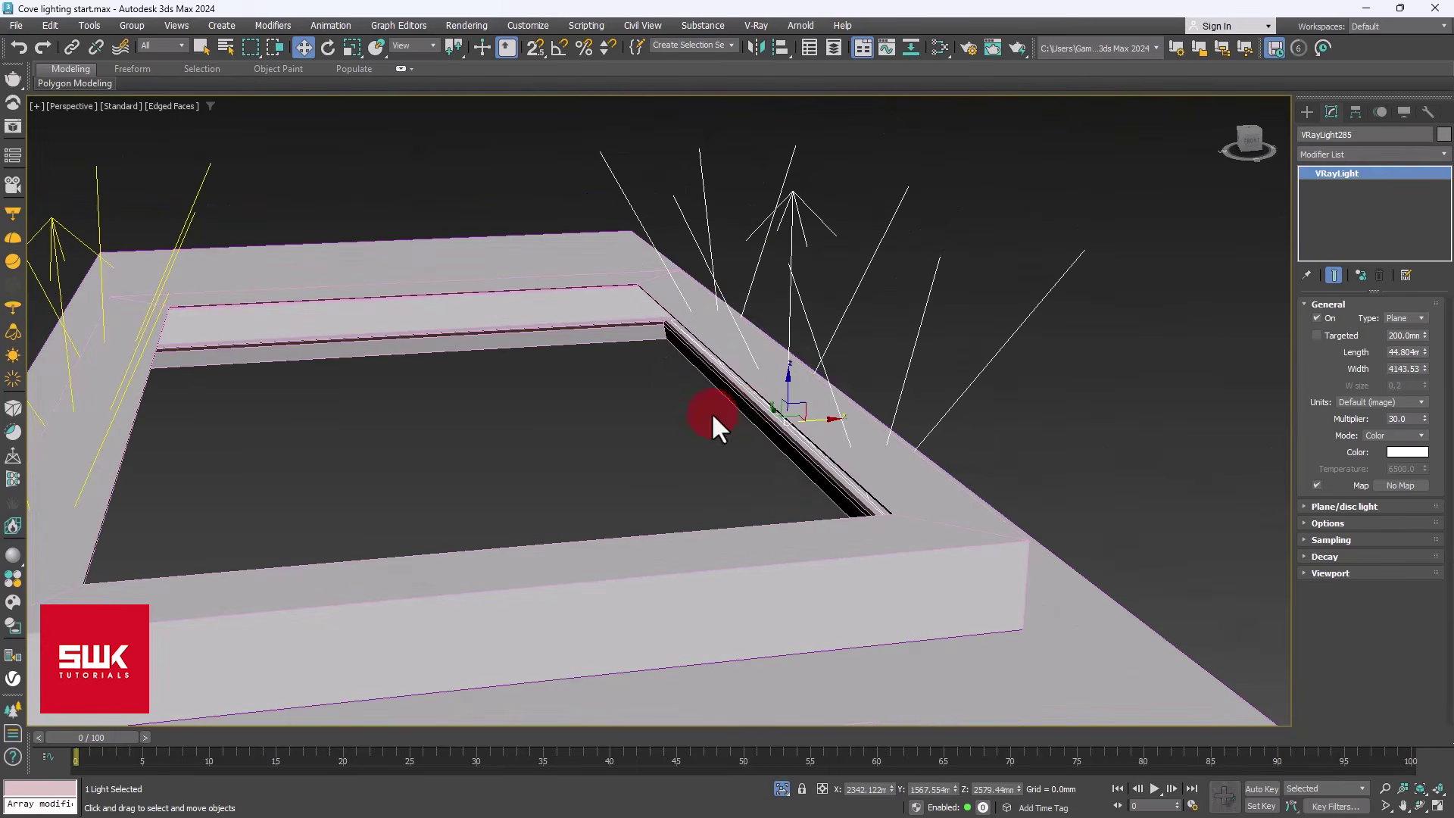
right_click(710, 412)
left_click(748, 540)
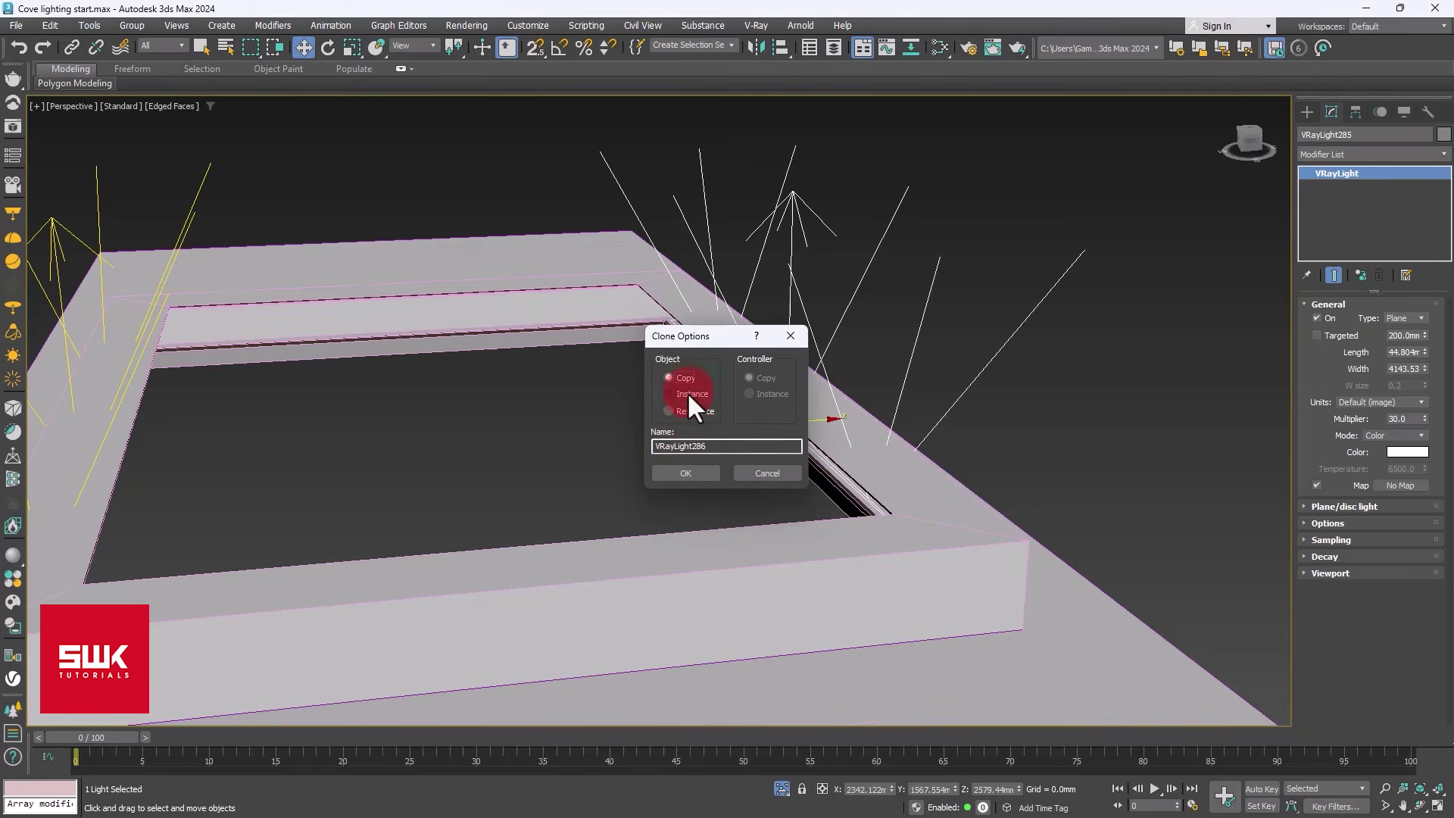
left_click(685, 472)
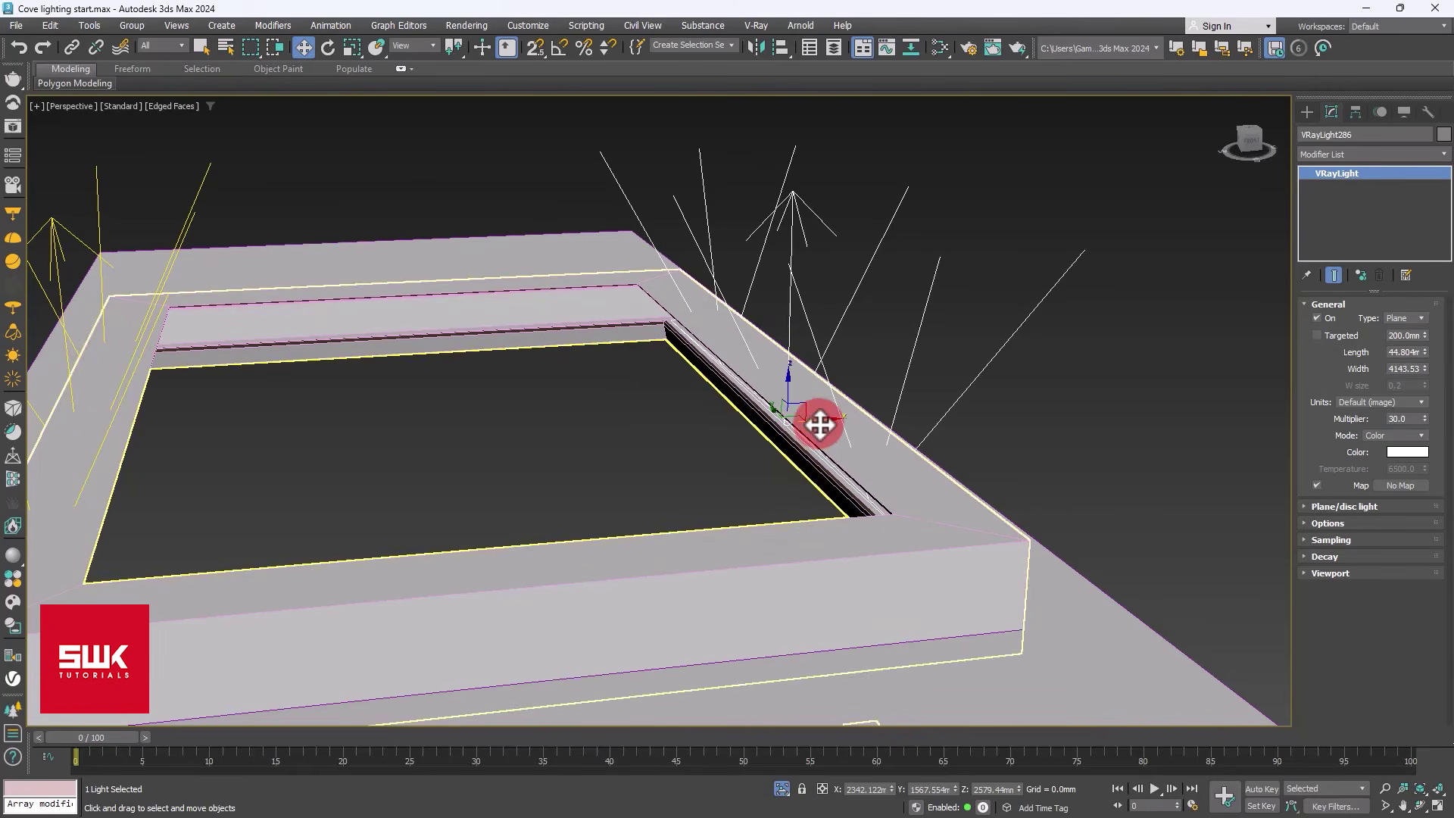
left_click_drag(806, 420, 488, 412)
- Rotate the new clone 90 degrees with angle snap so it runs parallel to the opening's short sides
key("e")
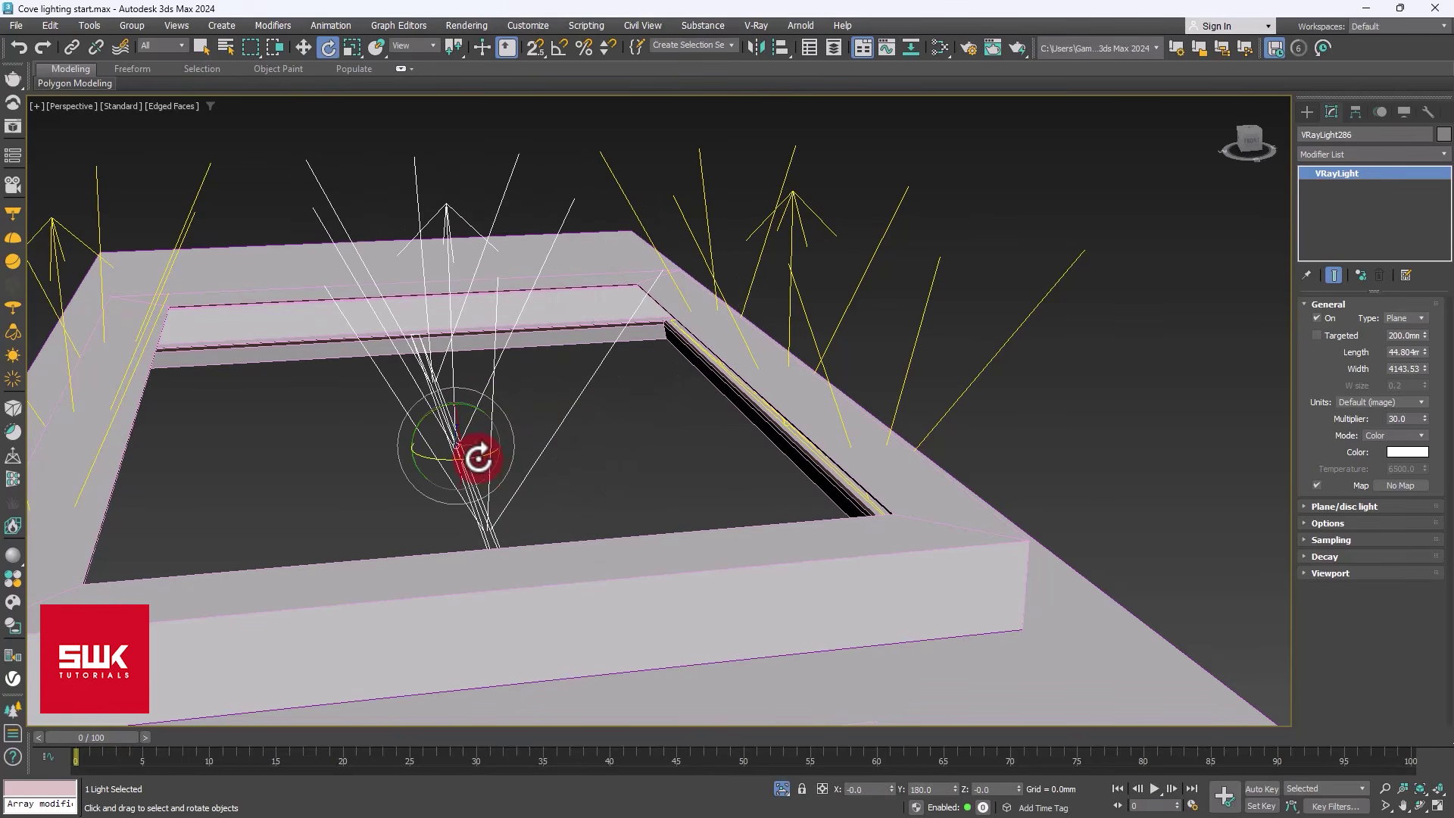
left_click_drag(480, 463, 478, 457)
left_click(558, 55)
key("a")
middle_click_drag(512, 434, 508, 448, "alt")
- Move the rotated light onto the far short side's cove in the top view, at about Y 3640 mm
key("t")
scroll(502, 455, "down", 5)
key("F3")
key("w")
left_click_drag(587, 416, 578, 253)
scroll(583, 248, "up", 8)
scroll(585, 245, "down", 4)
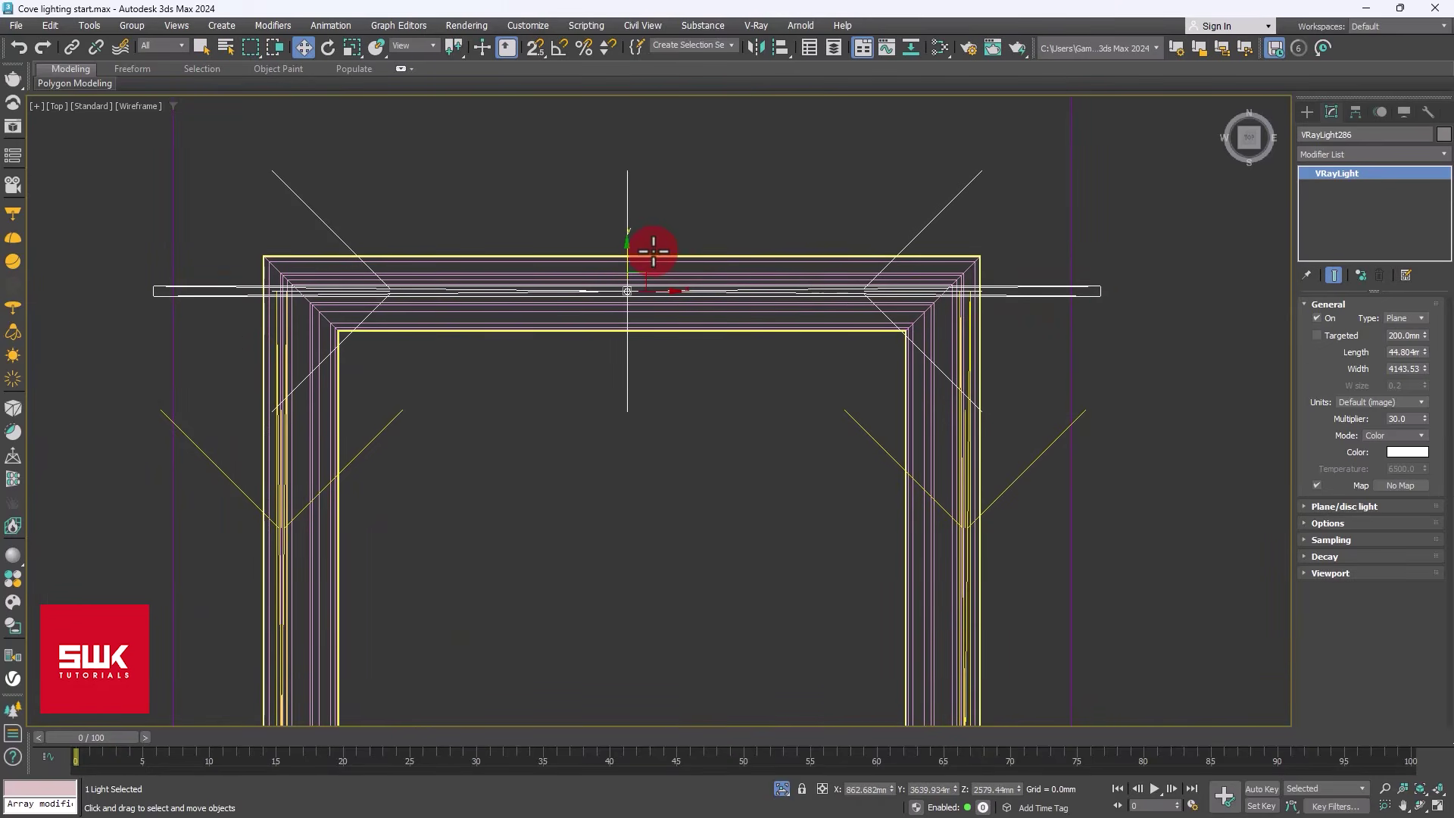
- Scale the rotated light lengthwise to about 71 percent so it fits within the cove's short side
key("r")
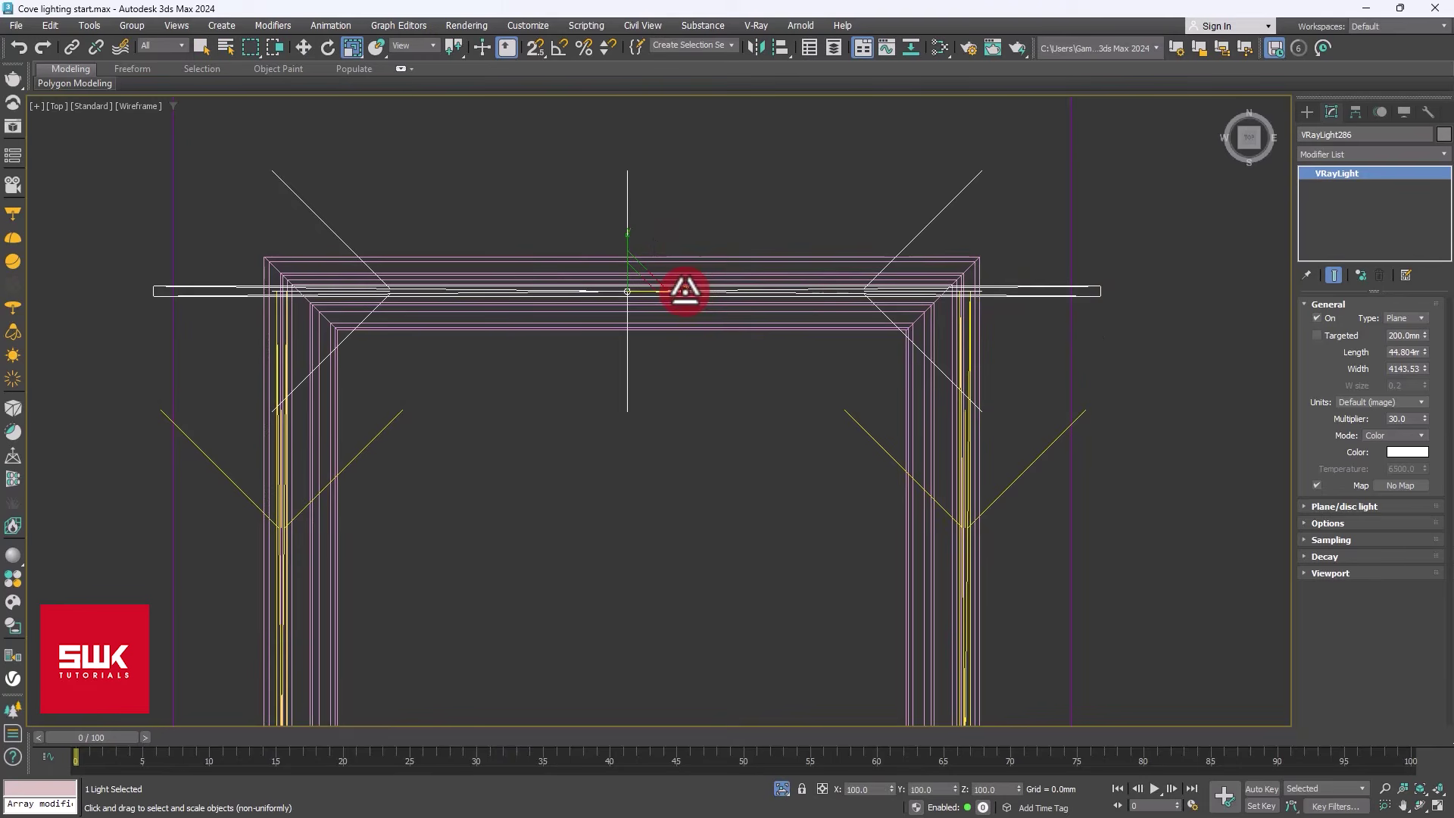
left_click_drag(685, 291, 680, 291)
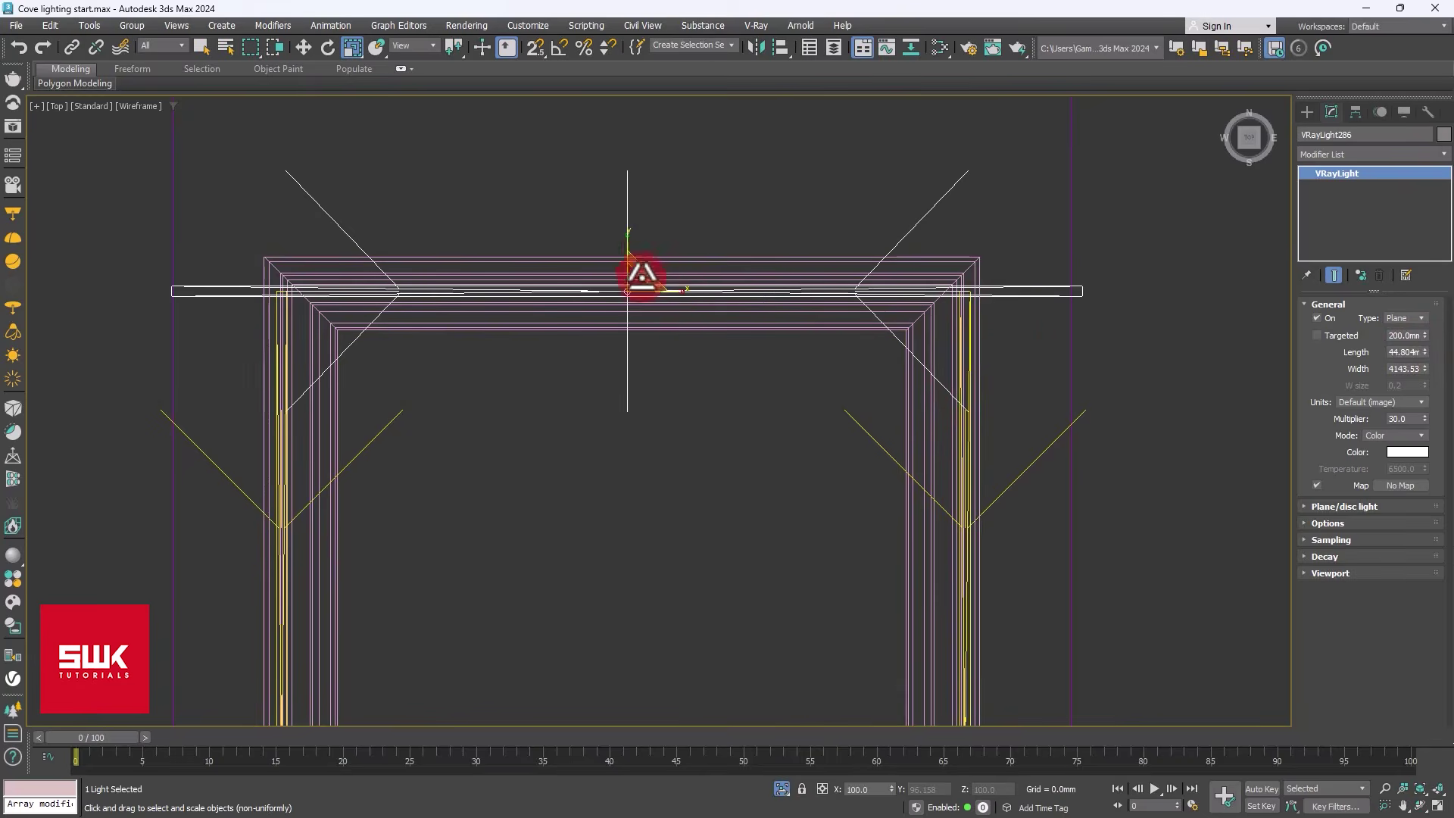
left_click_drag(686, 291, 649, 325)
key("alt+w")
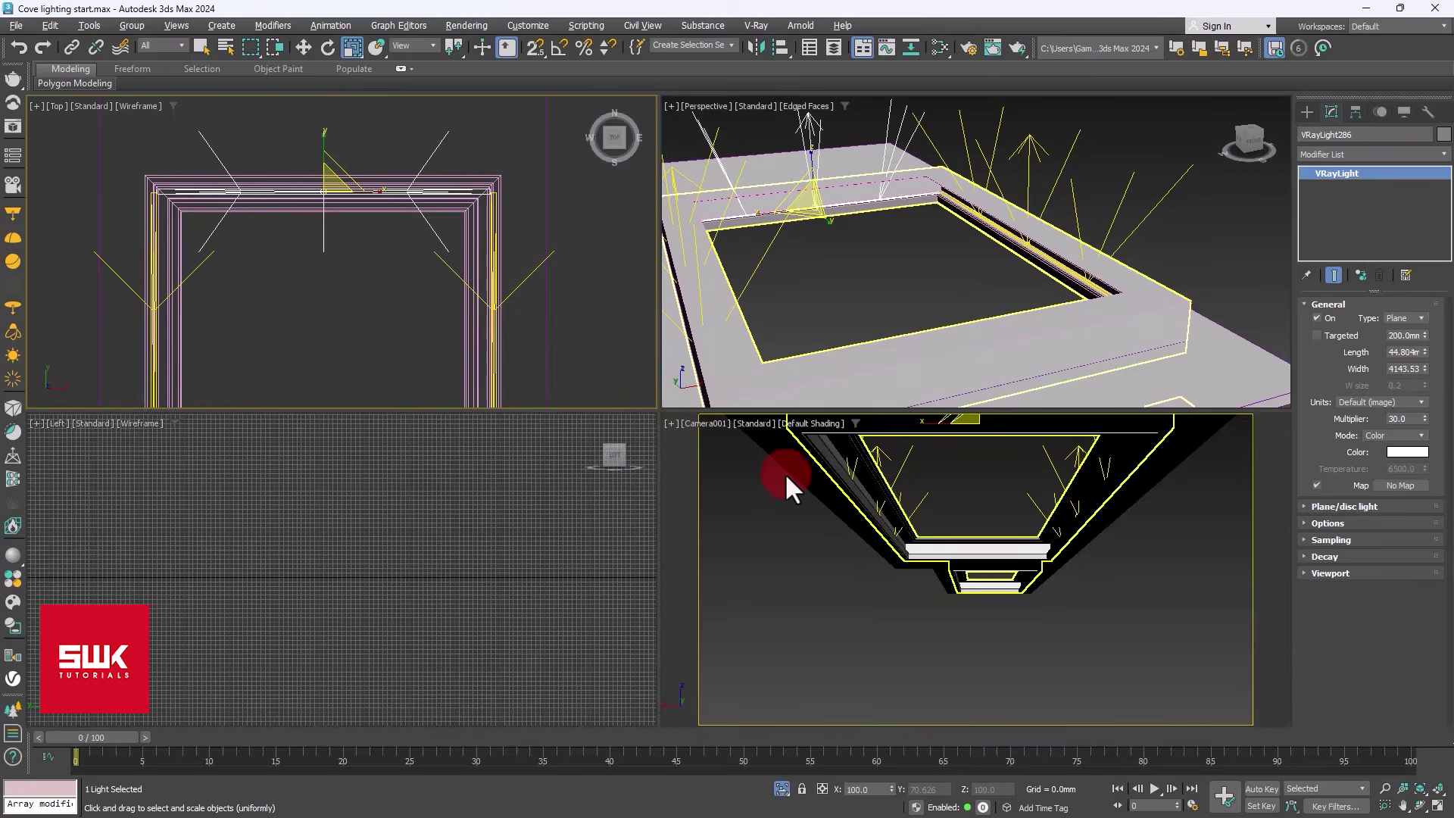
- Clone the far short side's cove light as an instance in the maximized perspective view
right_click(780, 325)
key("alt+w")
key("w")
key("z")
middle_click_drag(649, 493, 710, 452)
scroll(710, 452, "down", 6)
right_click(725, 374)
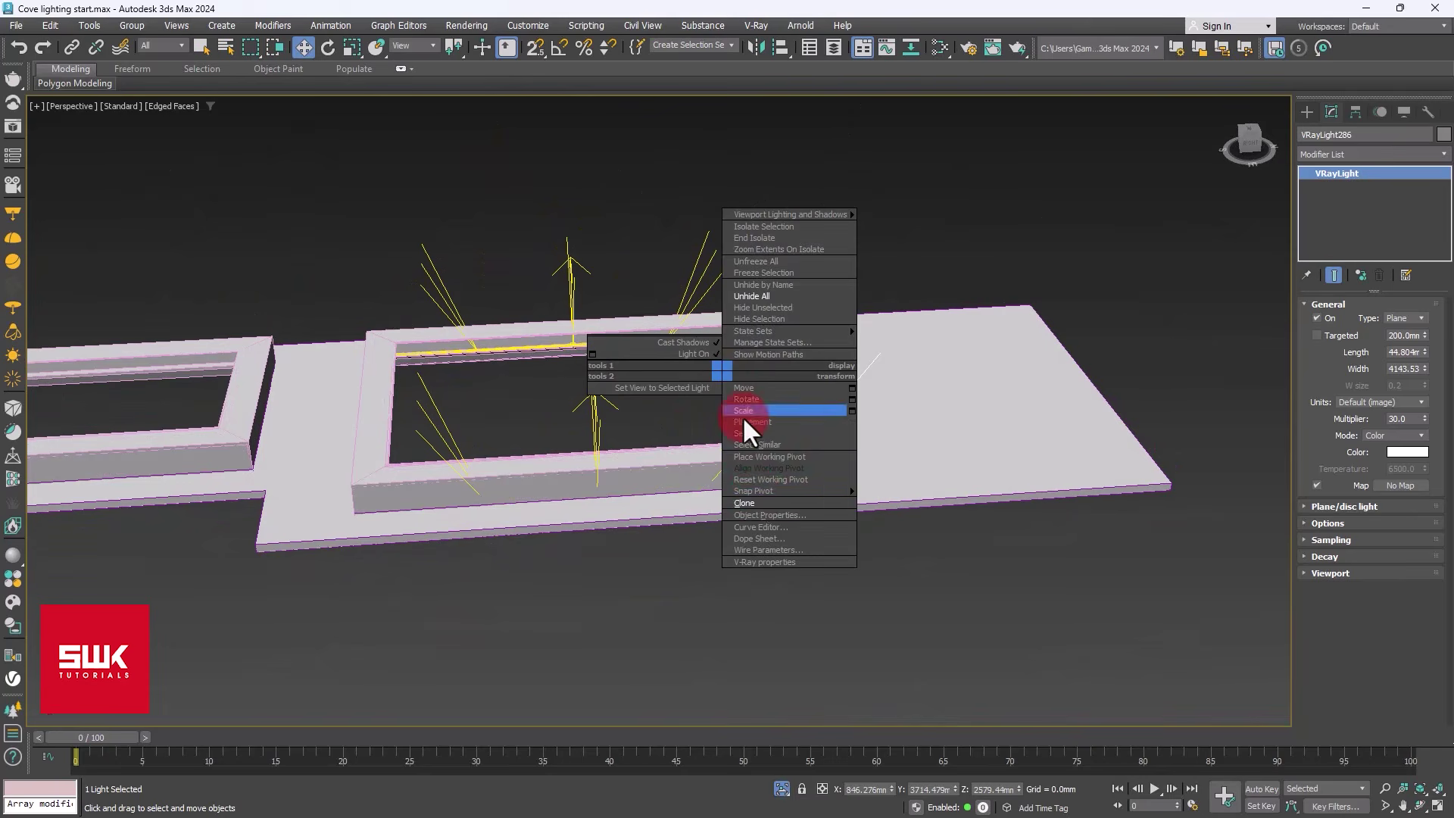
left_click(757, 501)
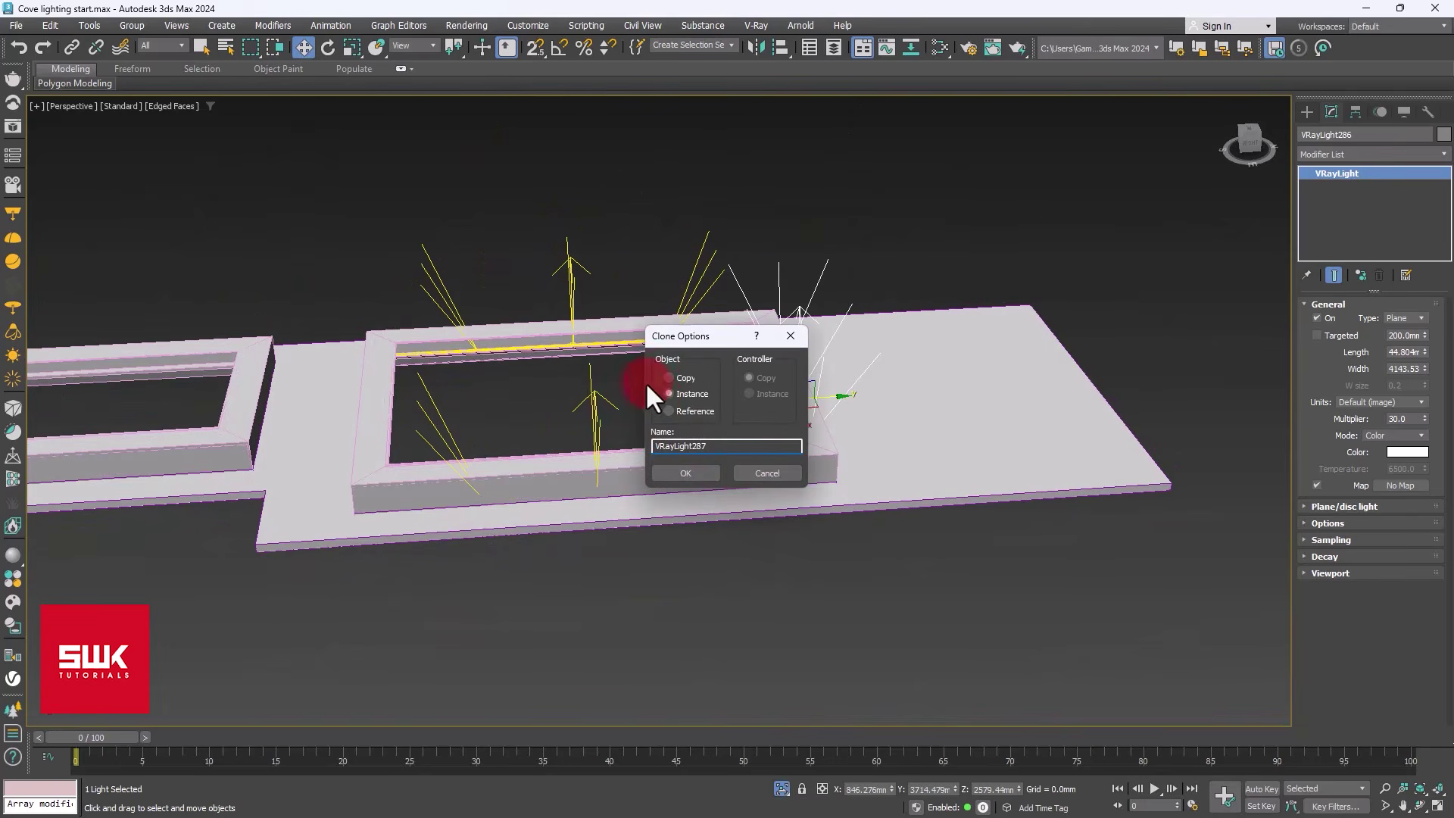
left_click(694, 477)
- Move the cloned light across the opening along Y and seat it in the opposite short side's cove
mouse_move(837, 412)
left_mouse_down()
mouse_move(837, 399)
mouse_move(426, 396)
left_mouse_up()
key("z")
middle_click_drag(657, 425, 552, 415, "alt")
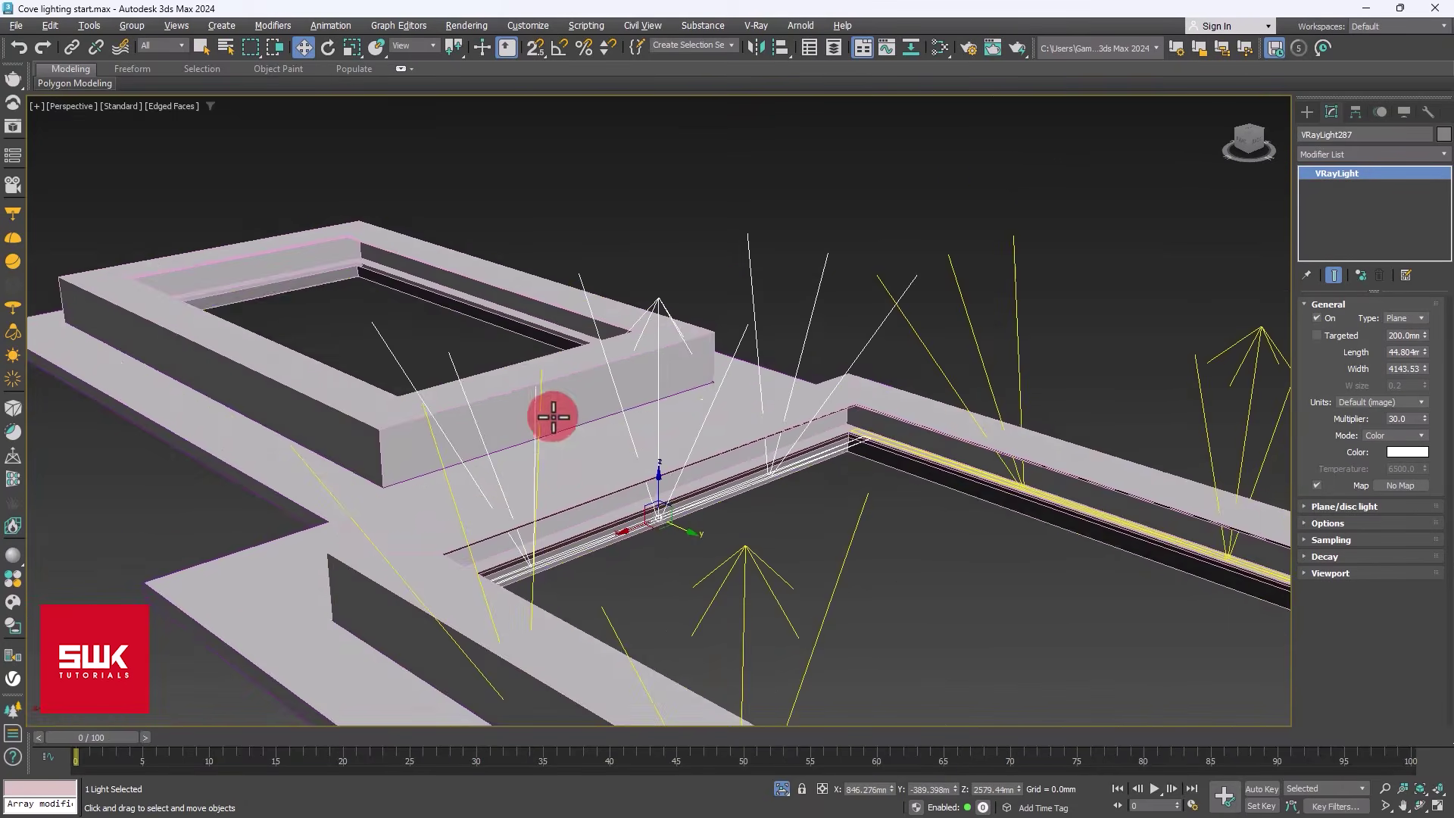
scroll(656, 493, "up", 4)
left_click_drag(697, 530, 639, 510)
left_click(914, 548)
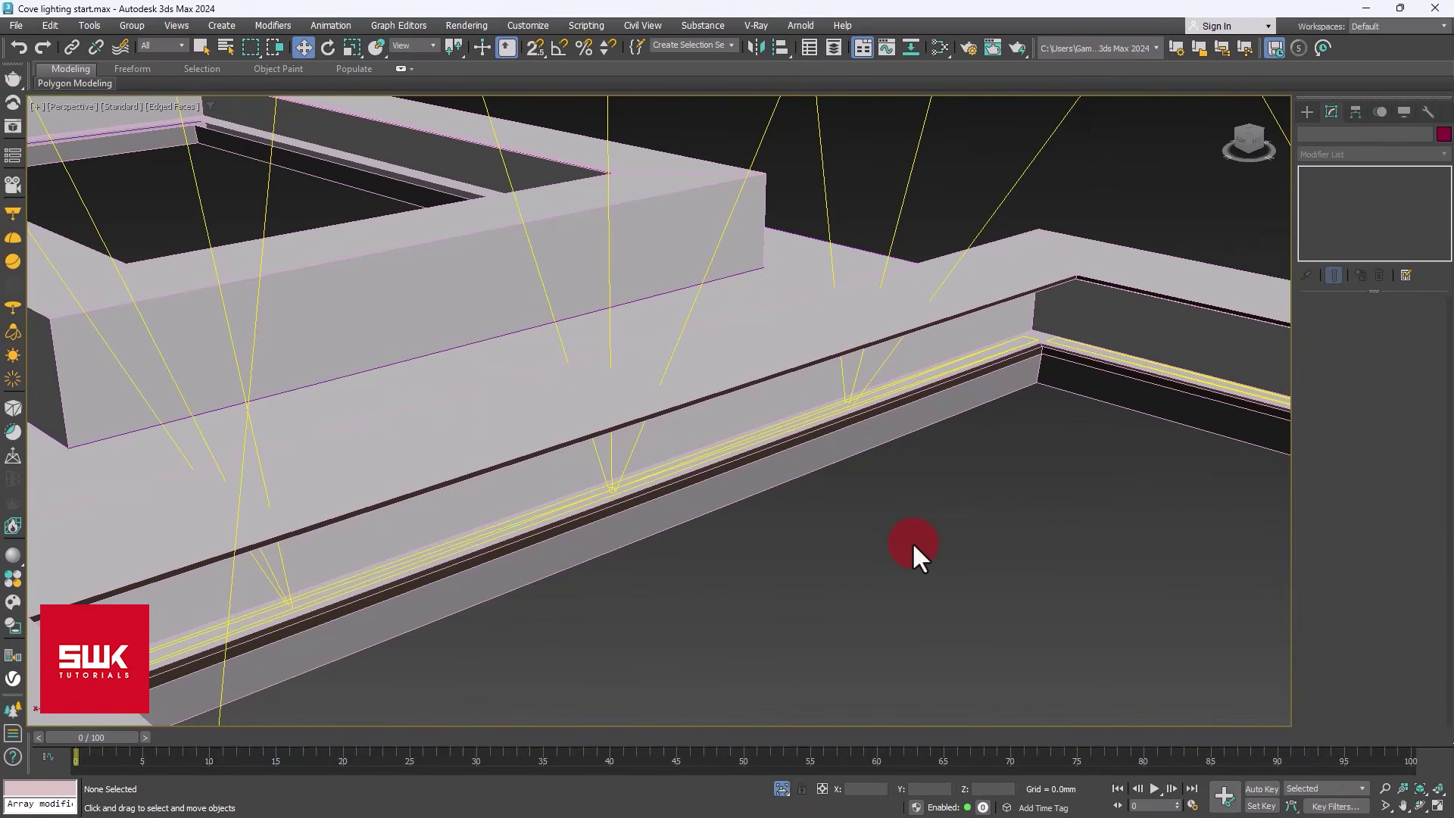
- Show the whole scene through the camera and set a long-side cove light's color mode to Temperature at 3500
key("c")
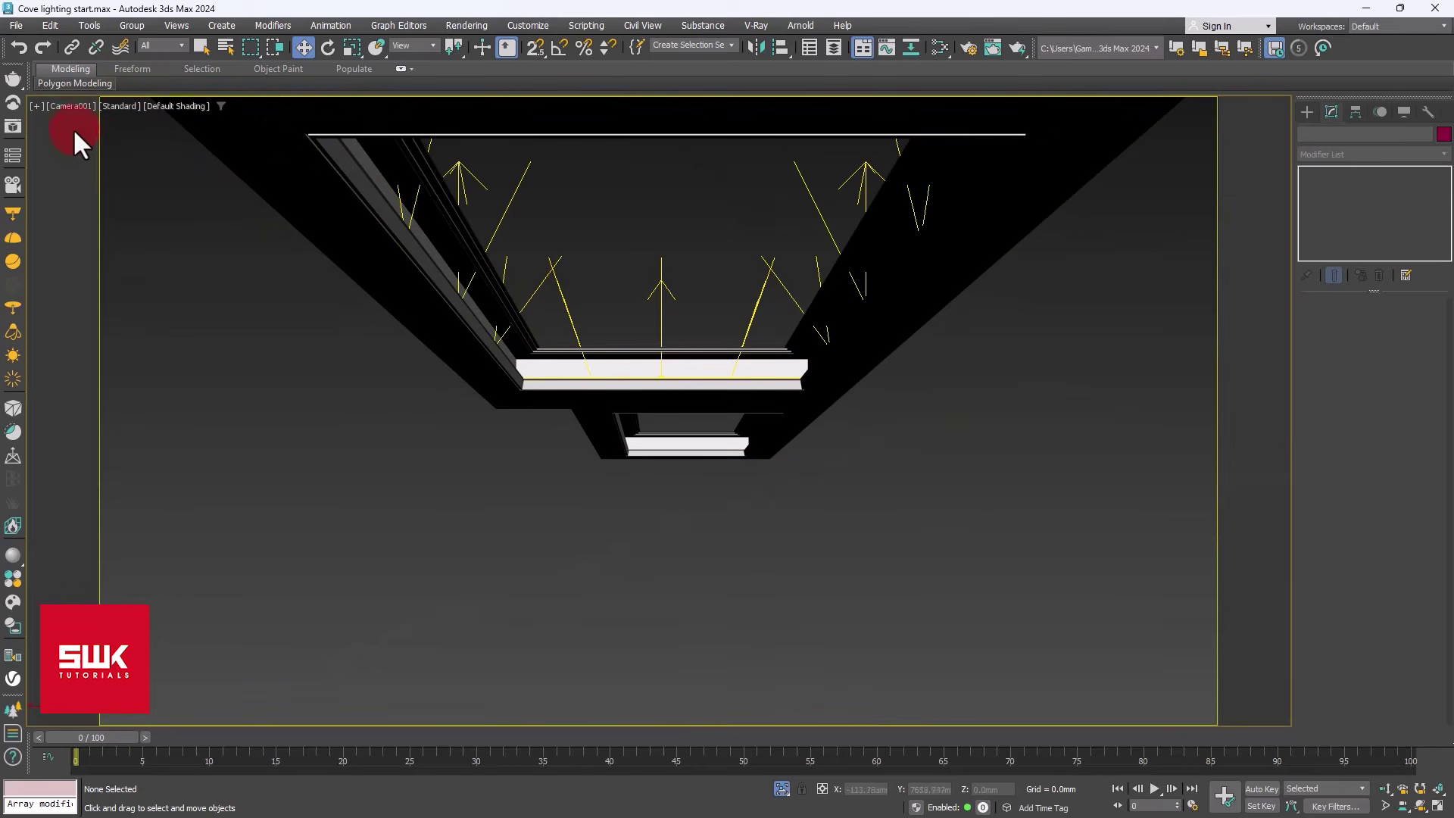
left_click(783, 792)
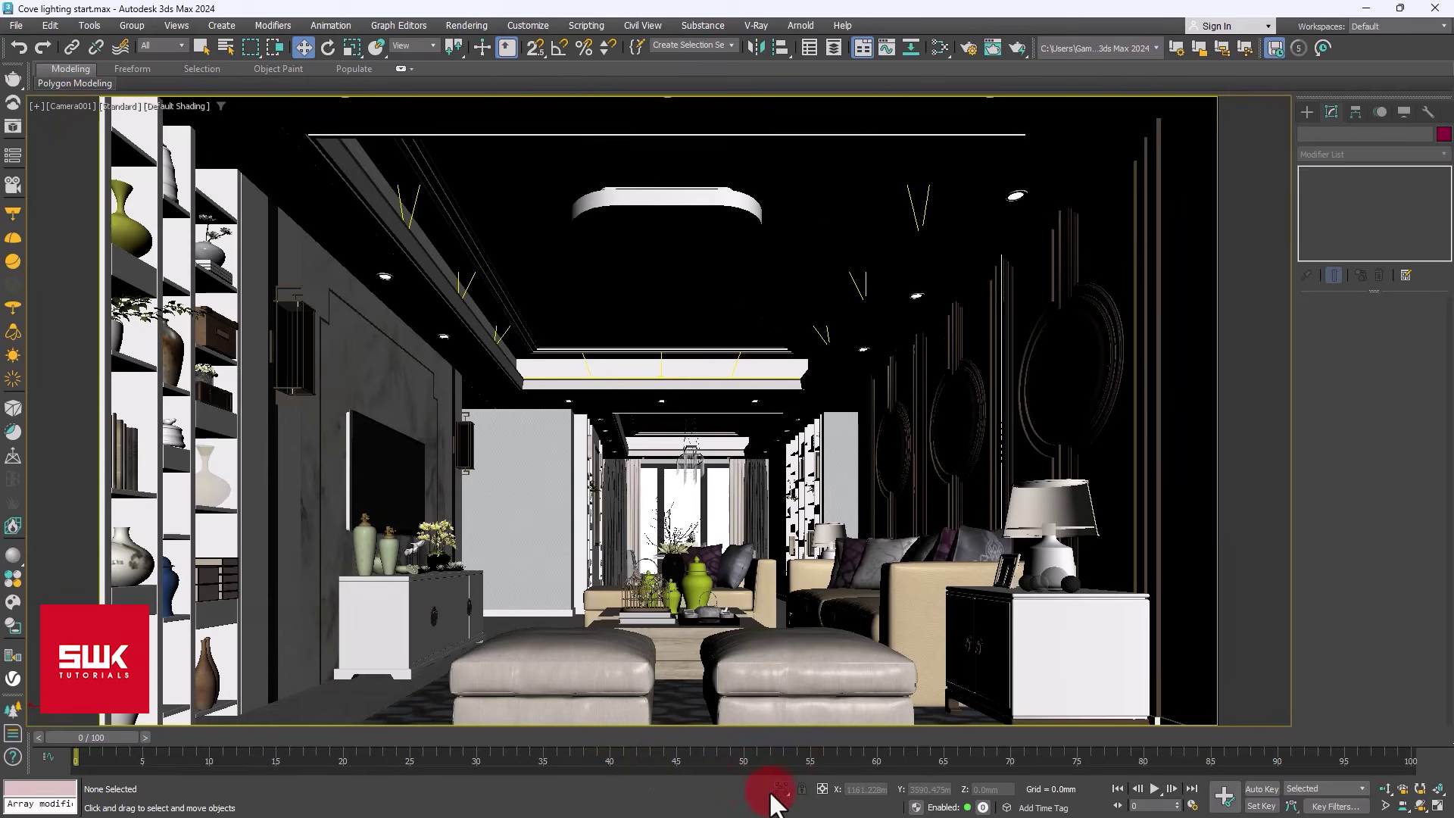
left_click(914, 206)
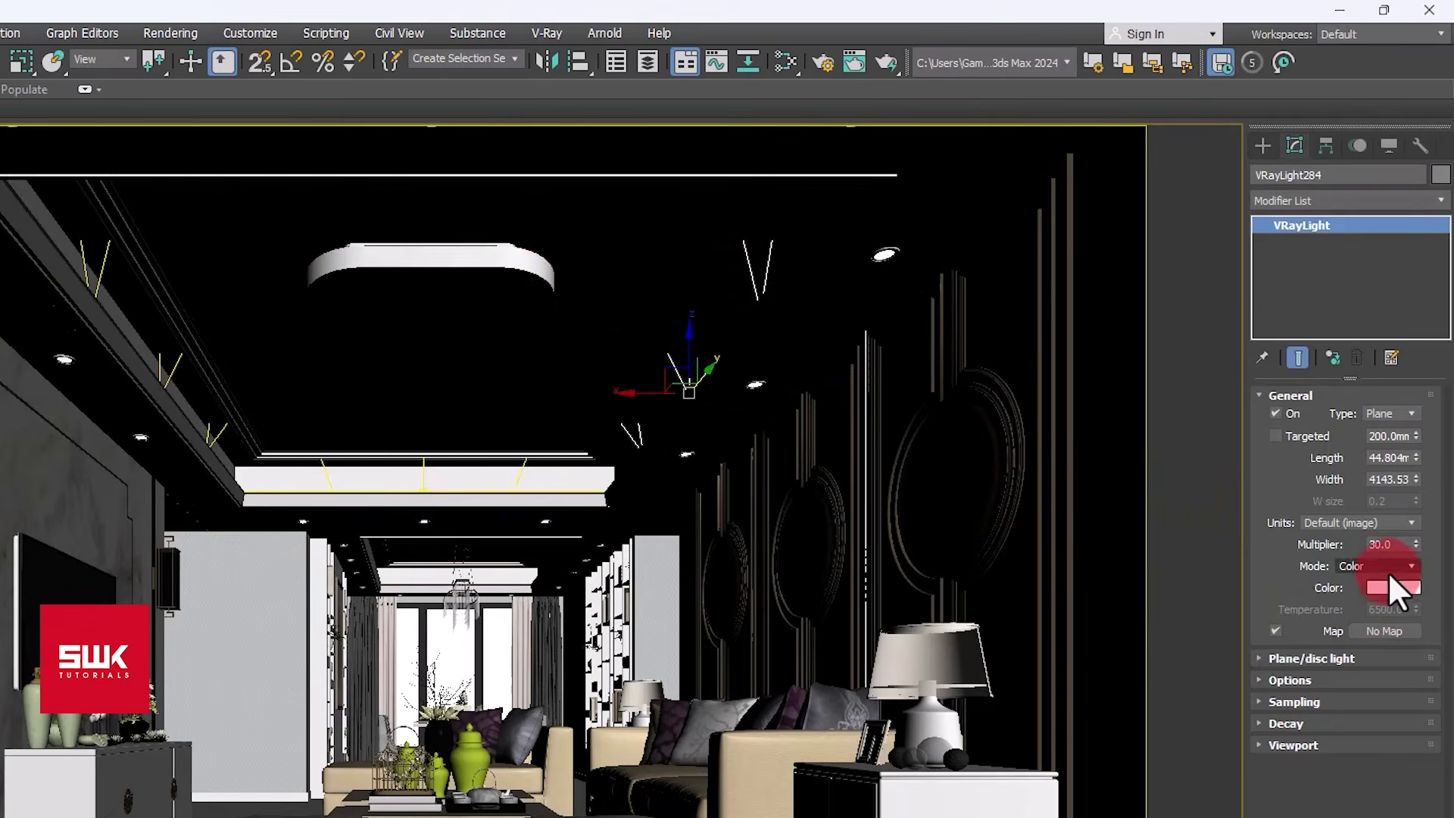
left_click(1379, 567)
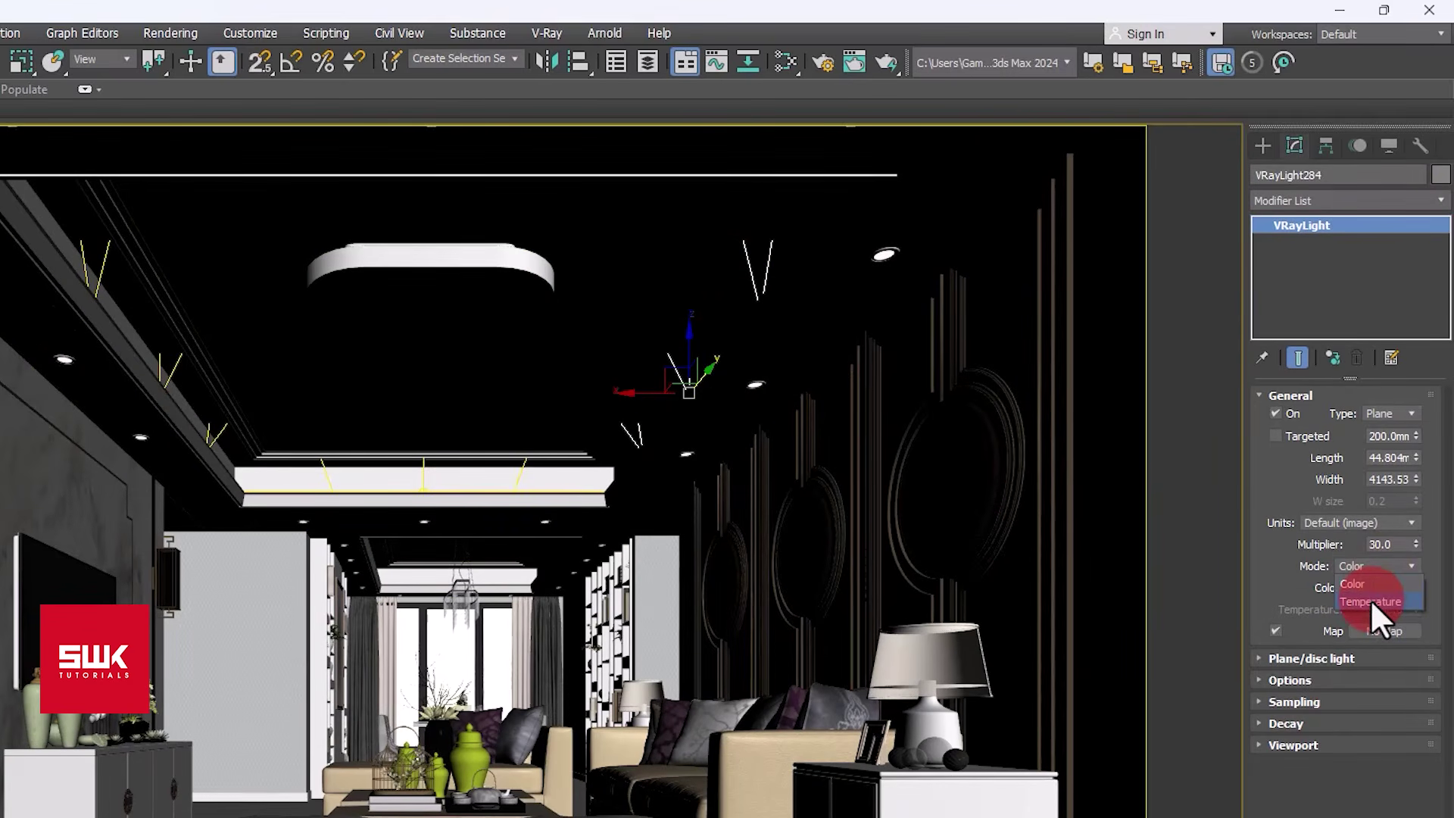
left_click(1370, 599)
double_click(1391, 608)
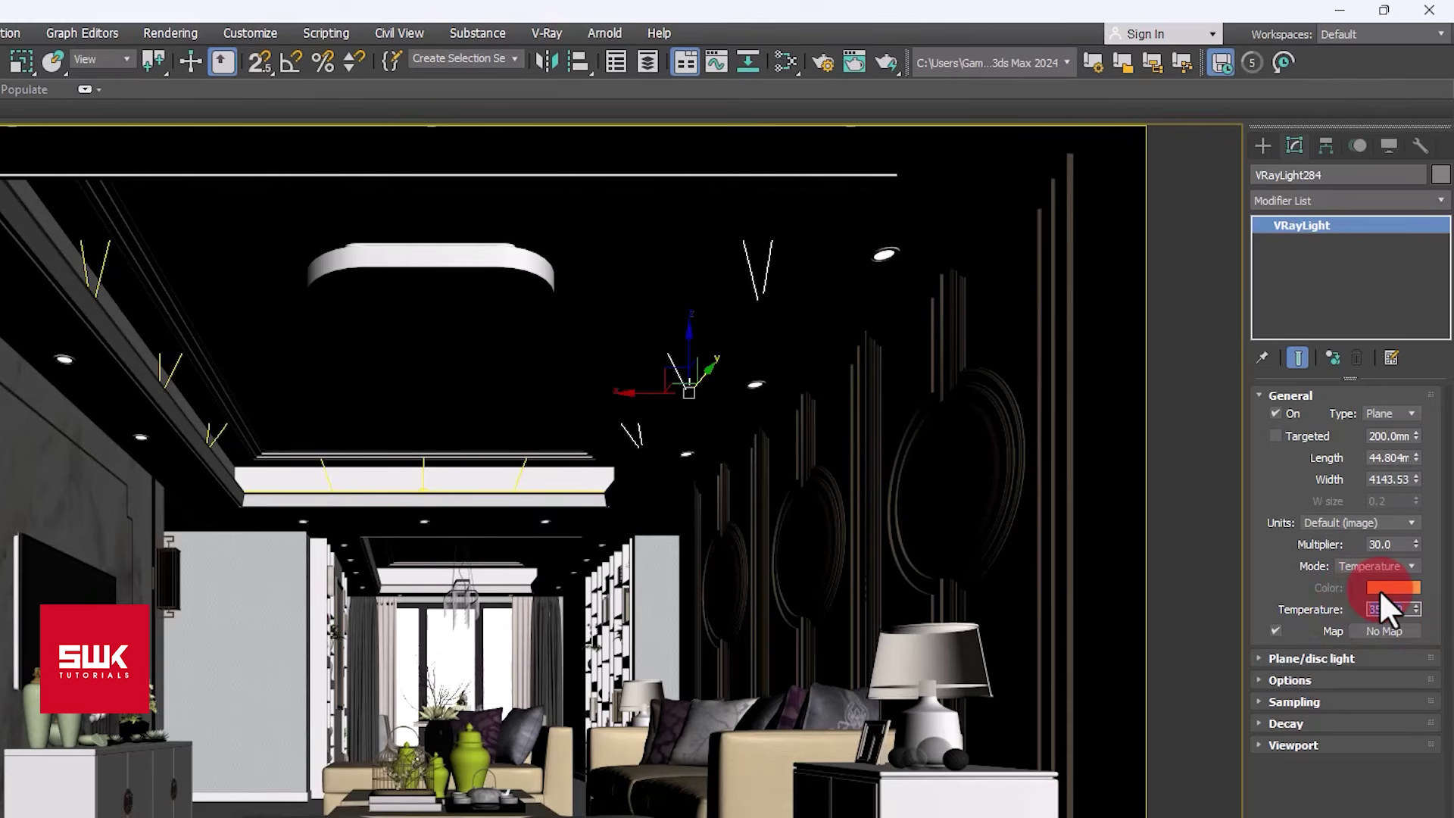
- Set the cove light's multiplier to 2
double_click(1386, 544)
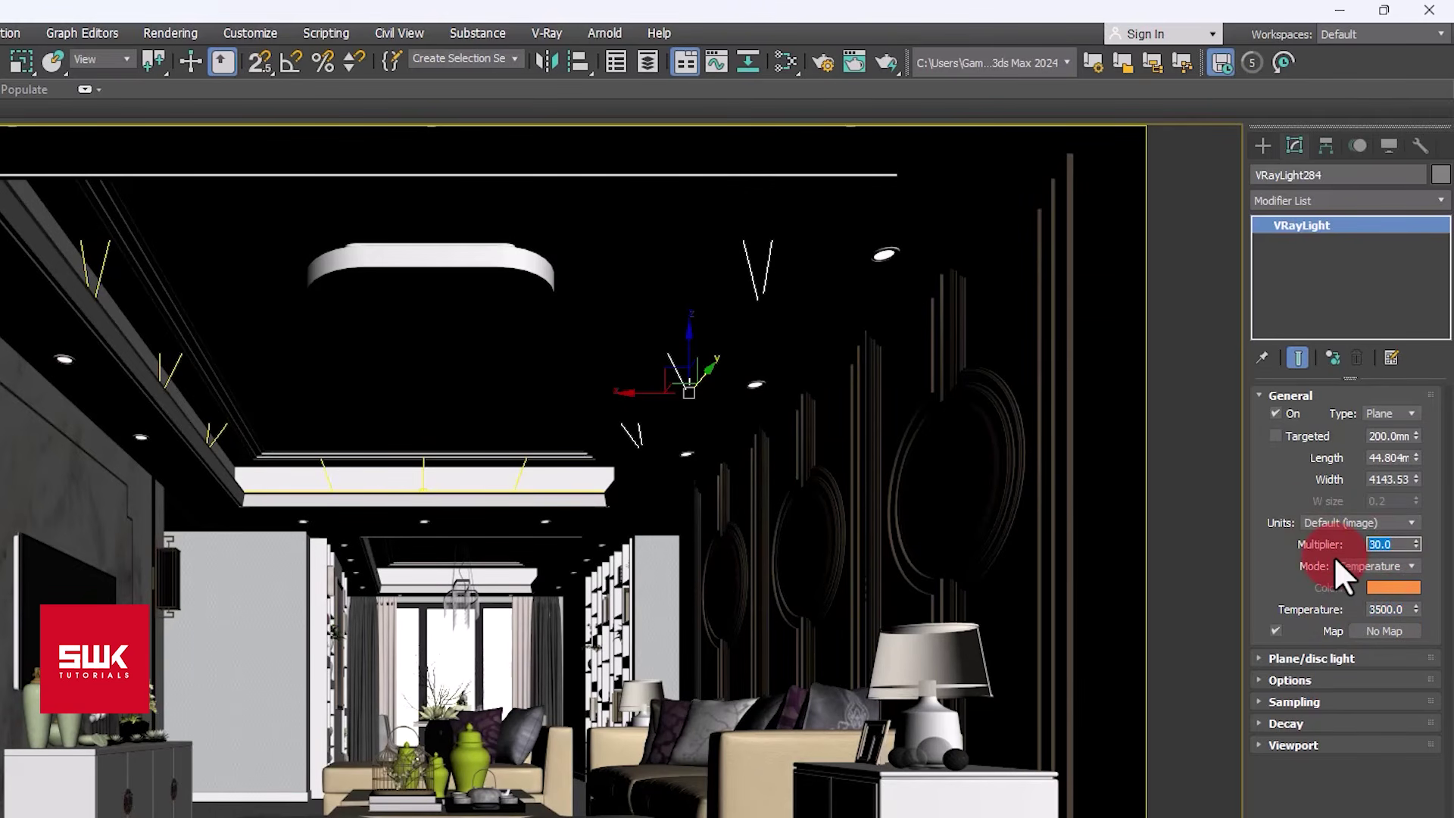
type("2")
key("Return")
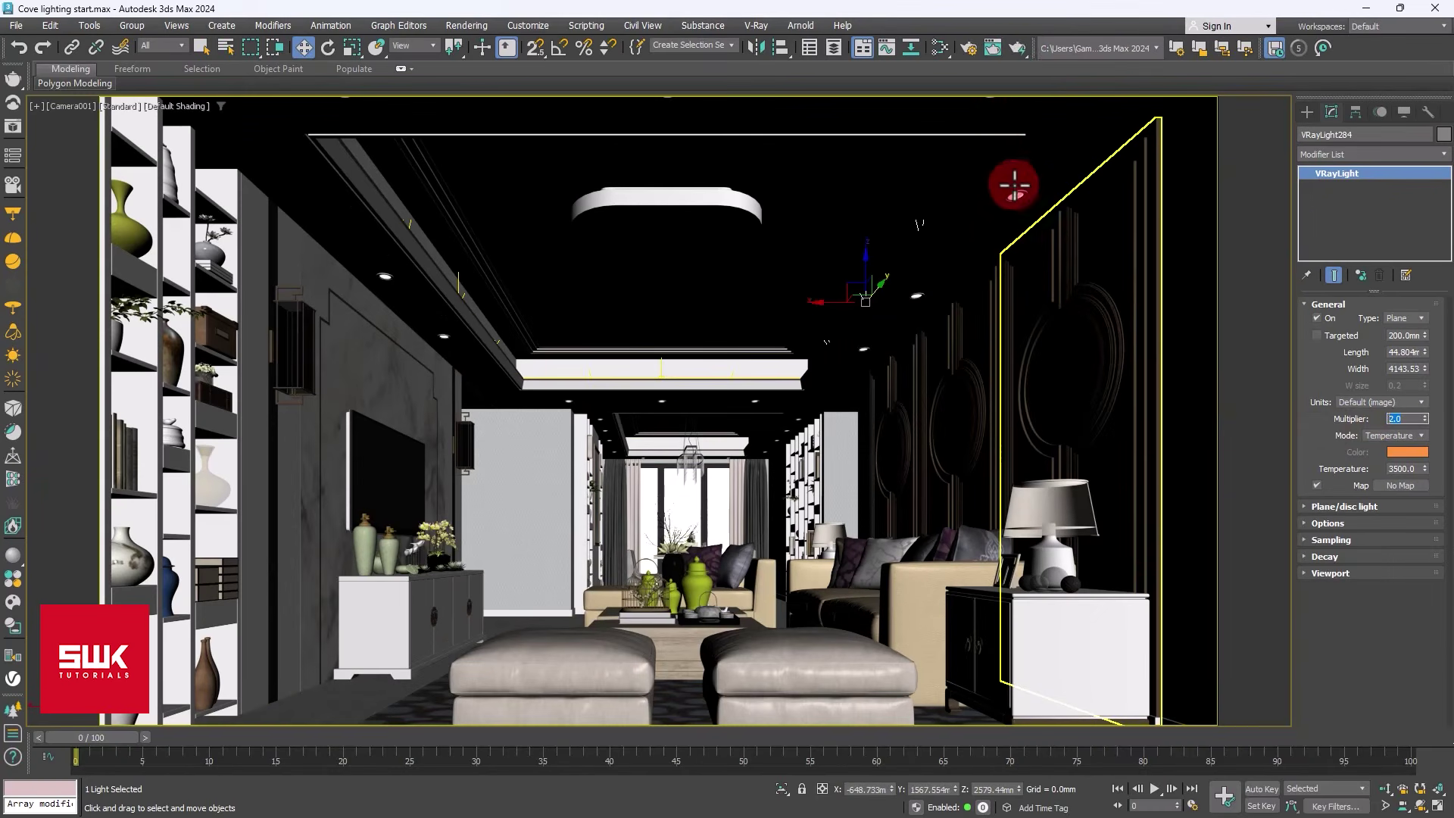
- Render the camera view, inspect the cove lighting on the ceiling, and stop the render and close the frame buffer
left_click(1017, 47)
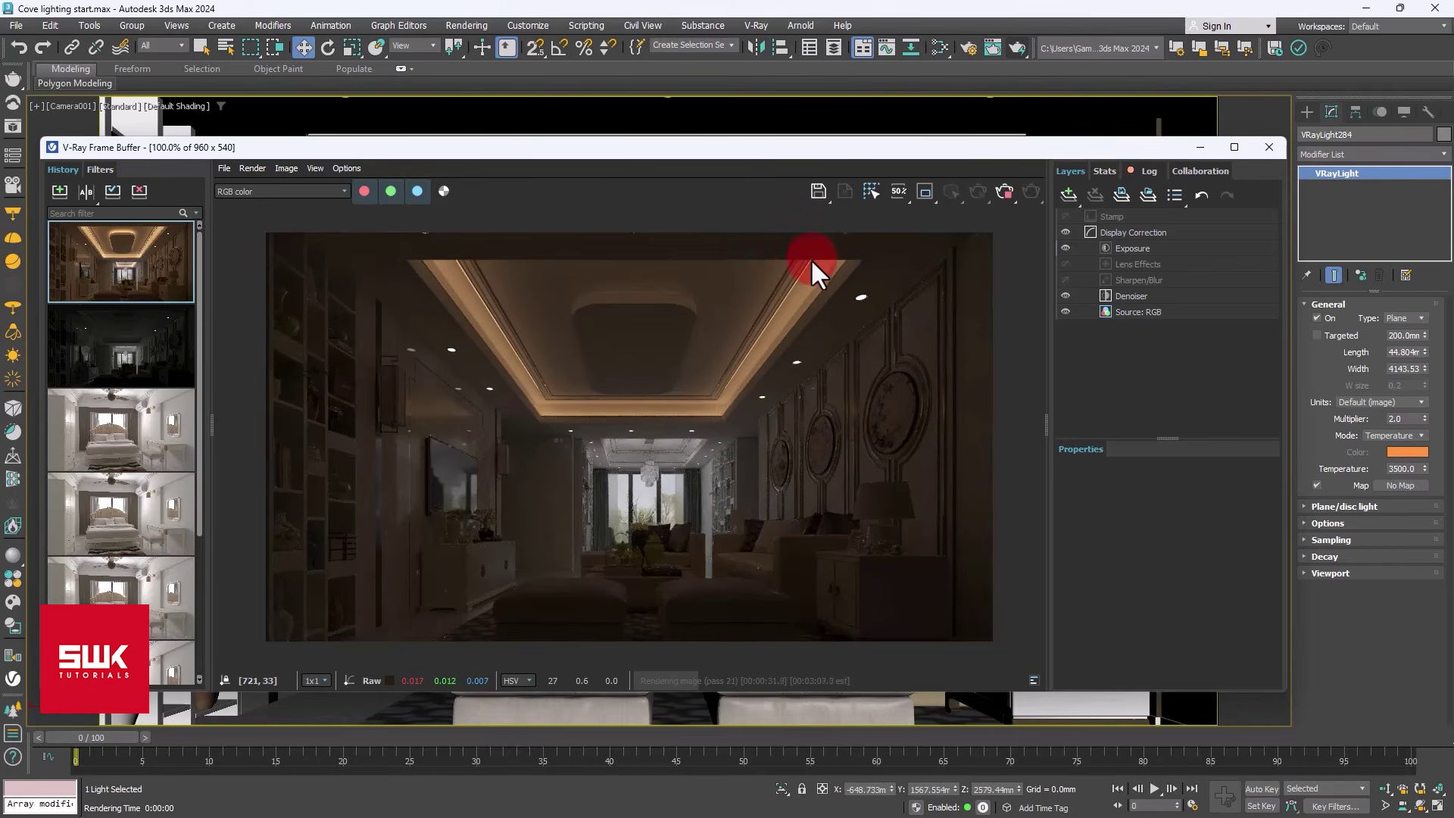
left_click_drag(810, 258, 588, 326)
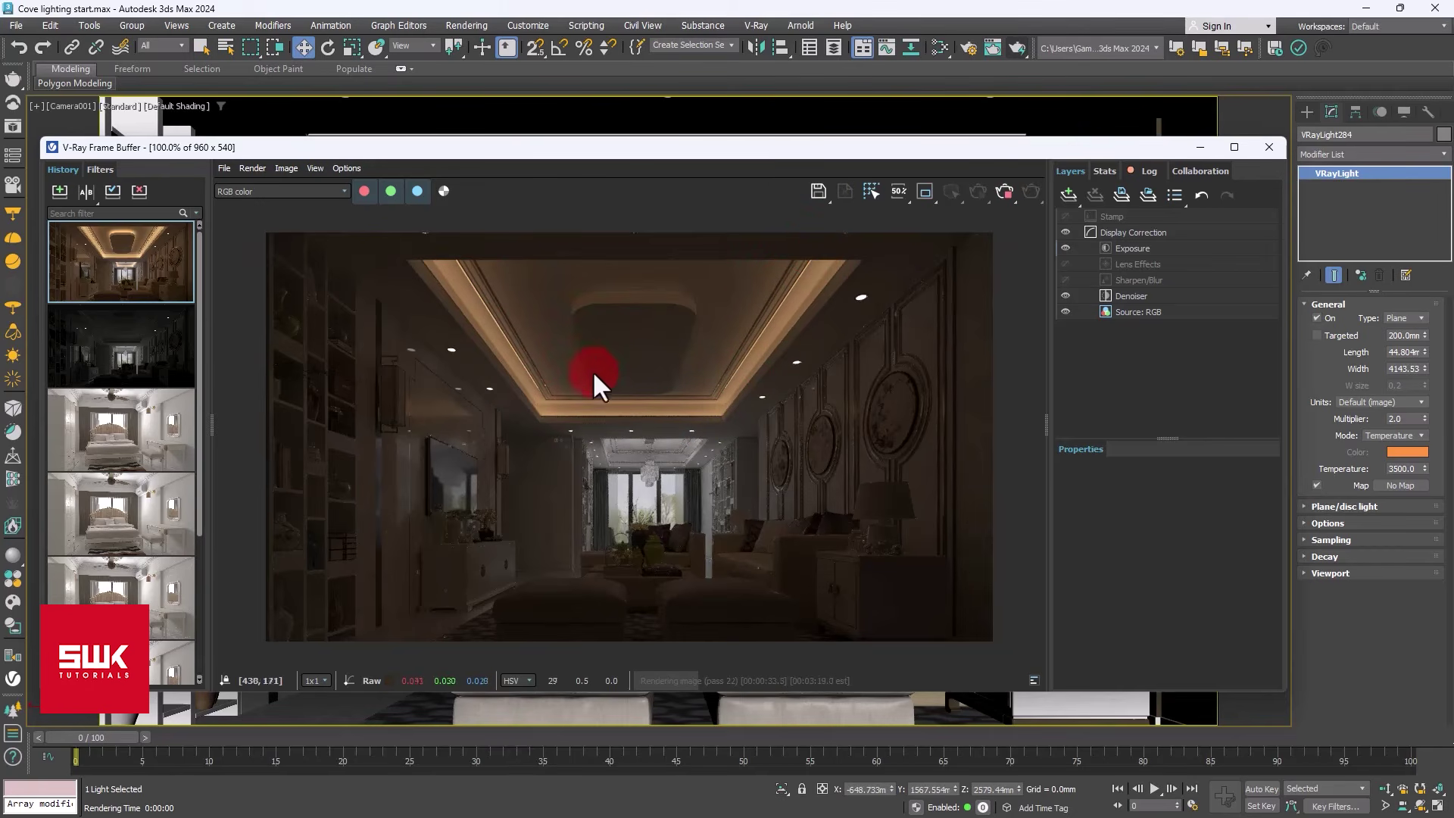
left_click_drag(593, 374, 654, 341)
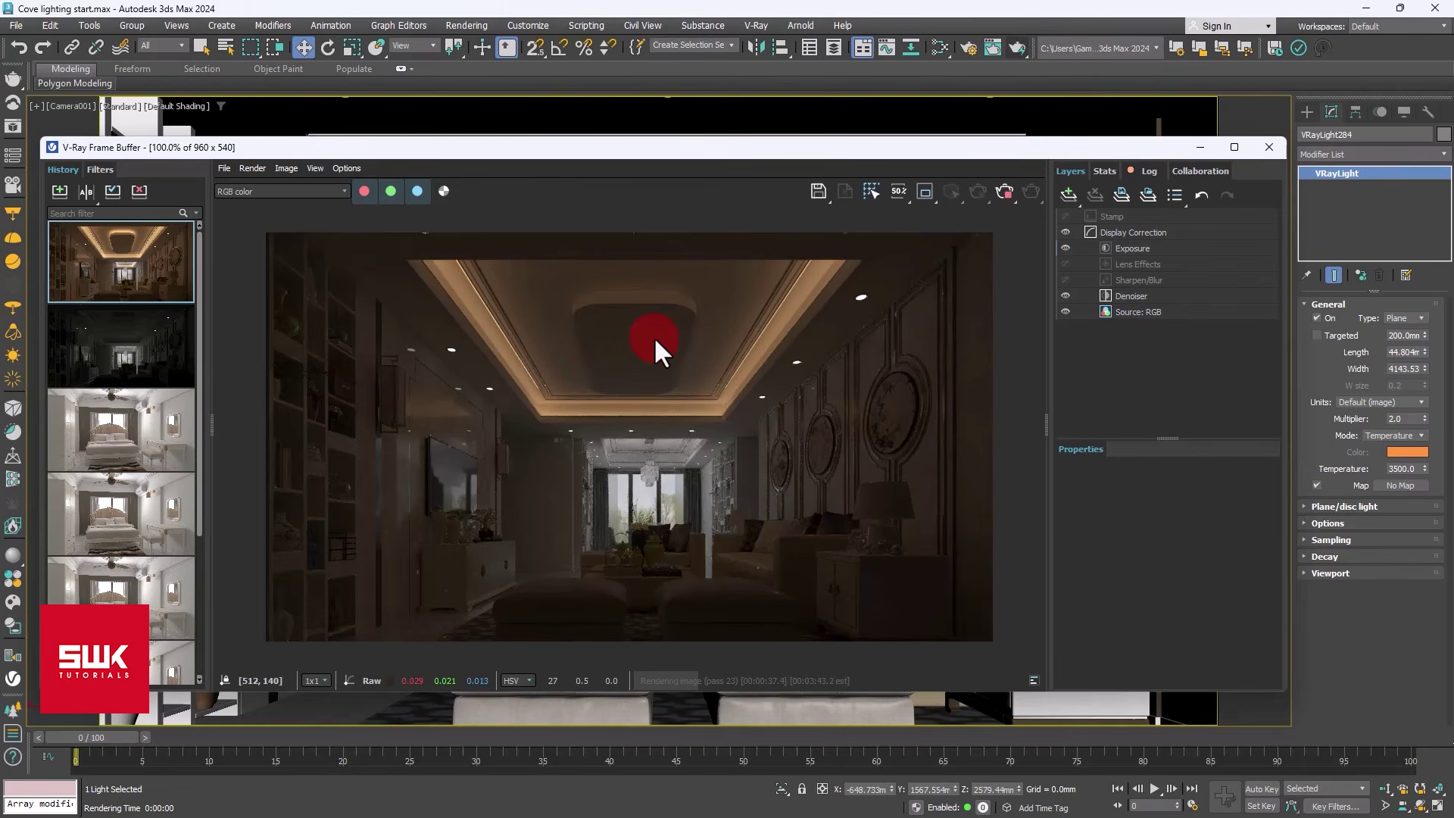
left_click_drag(1038, 149, 1269, 122)
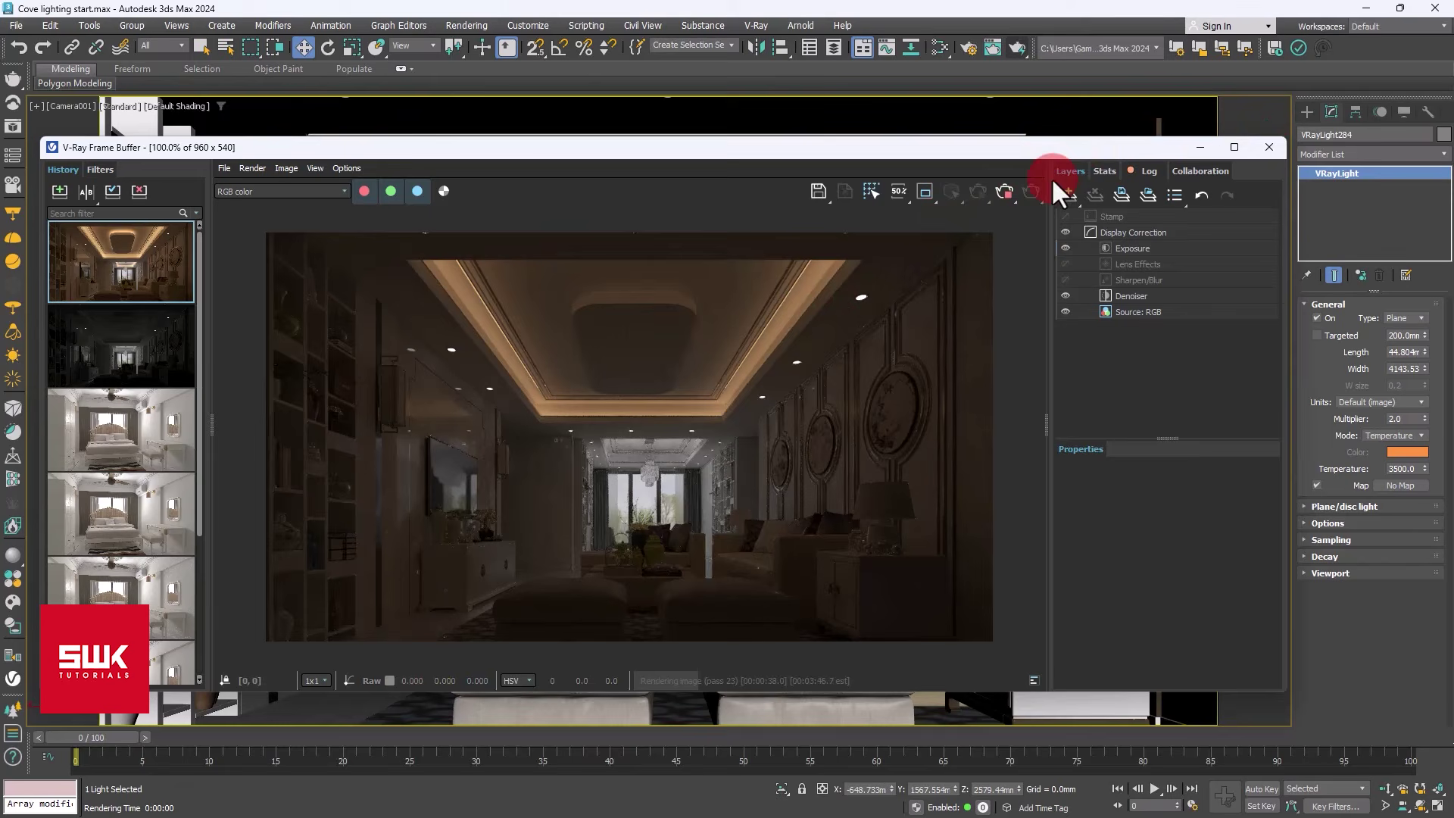
left_click(1007, 186)
left_click(1268, 147)
- Isolate the rounded rectangular ceiling piece and display it with edged faces in the perspective view, framing its flange
key("q")
left_click(699, 220)
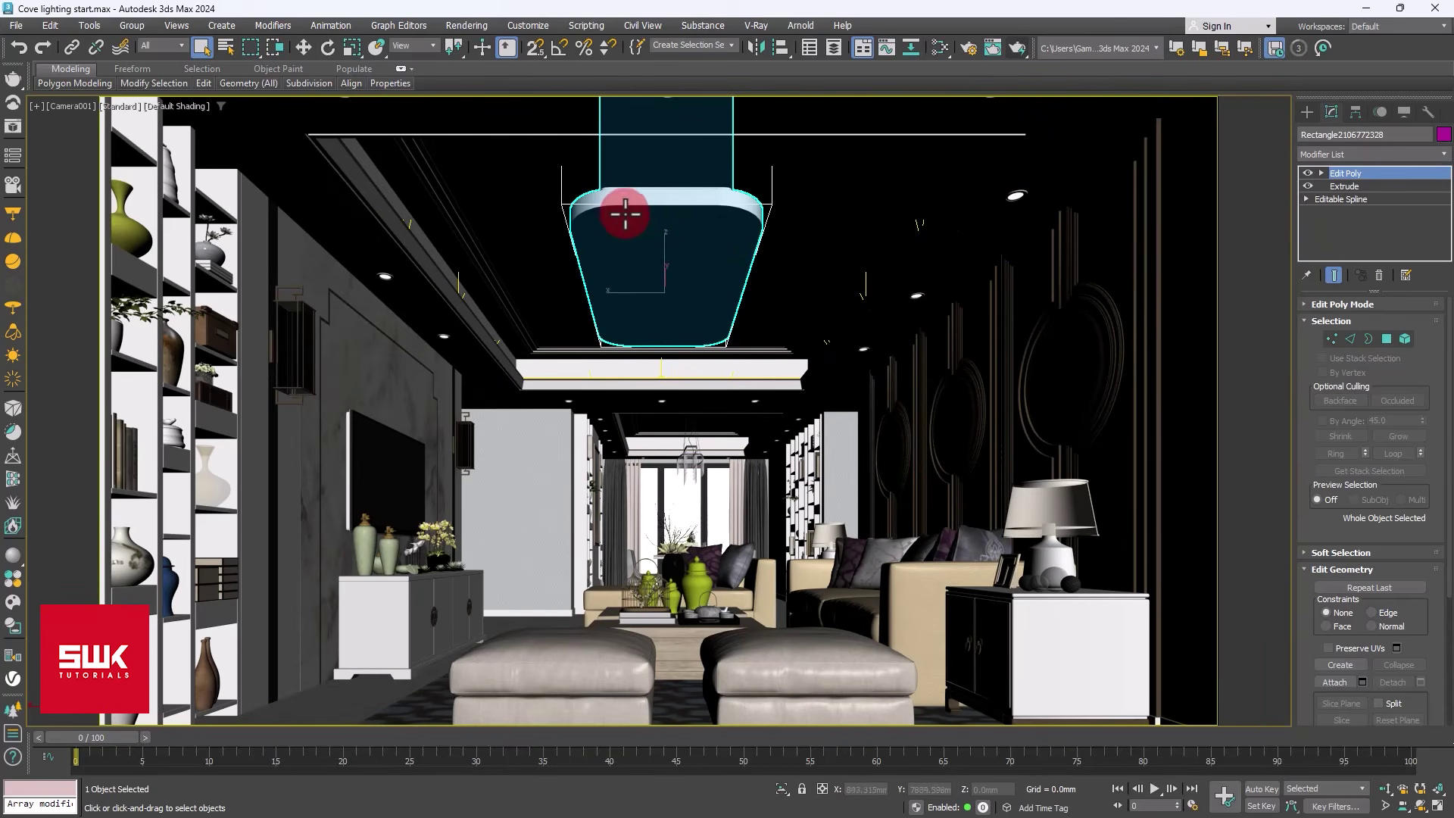
left_click(781, 790)
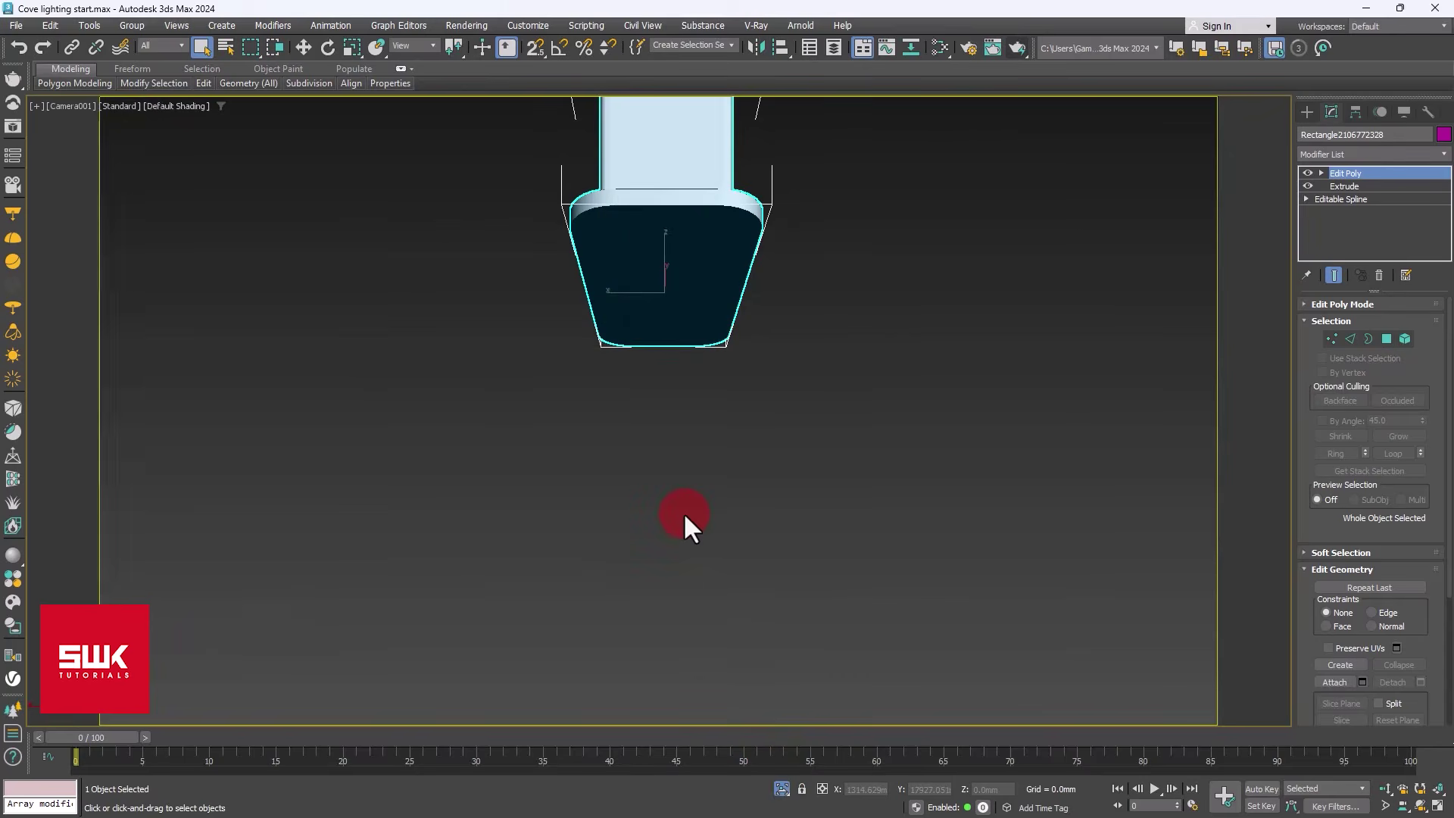
key("p")
key("F4")
middle_click_drag(666, 502, 649, 460)
scroll(650, 459, "up", 8)
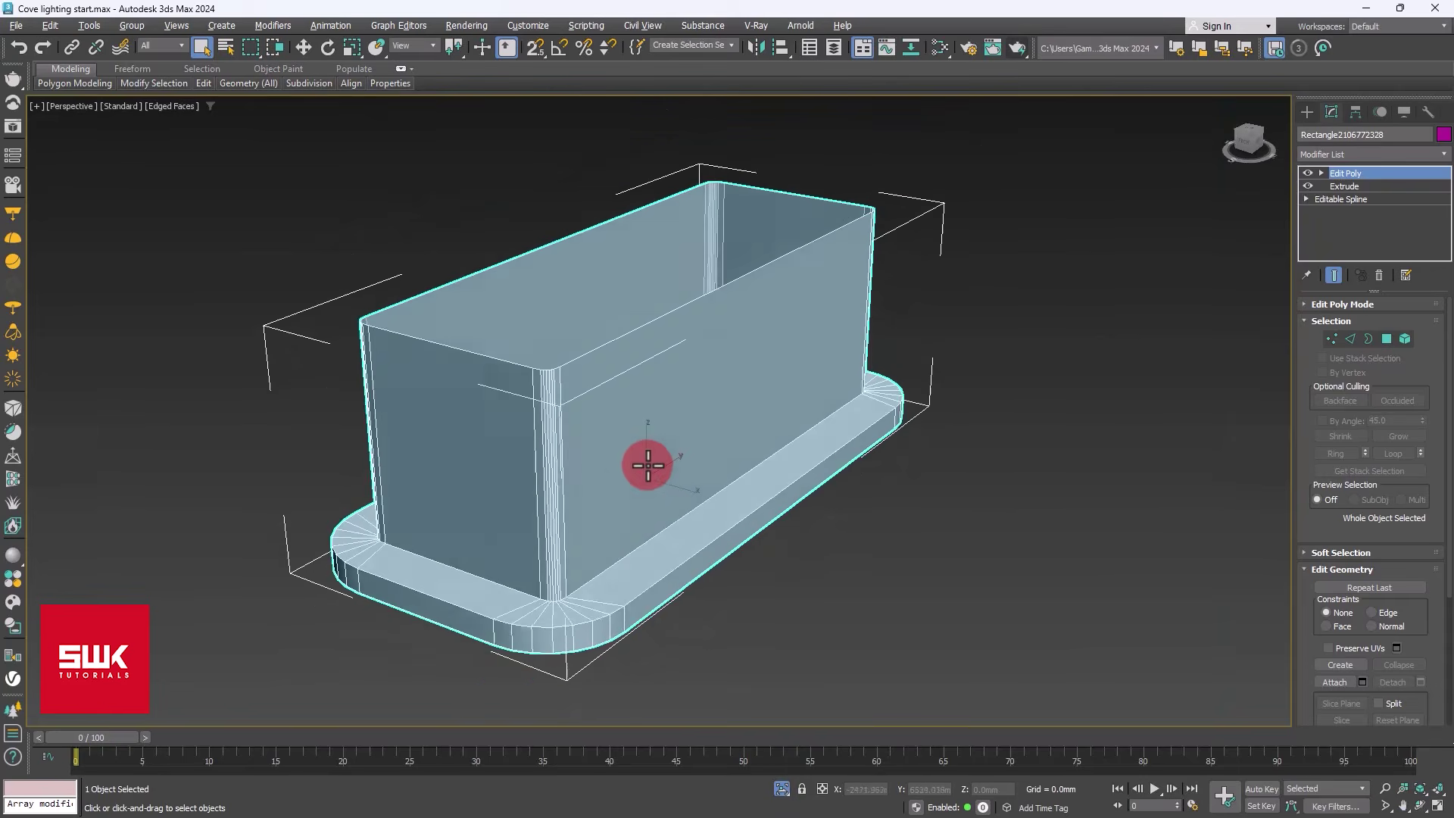
scroll(643, 482, "down", 4)
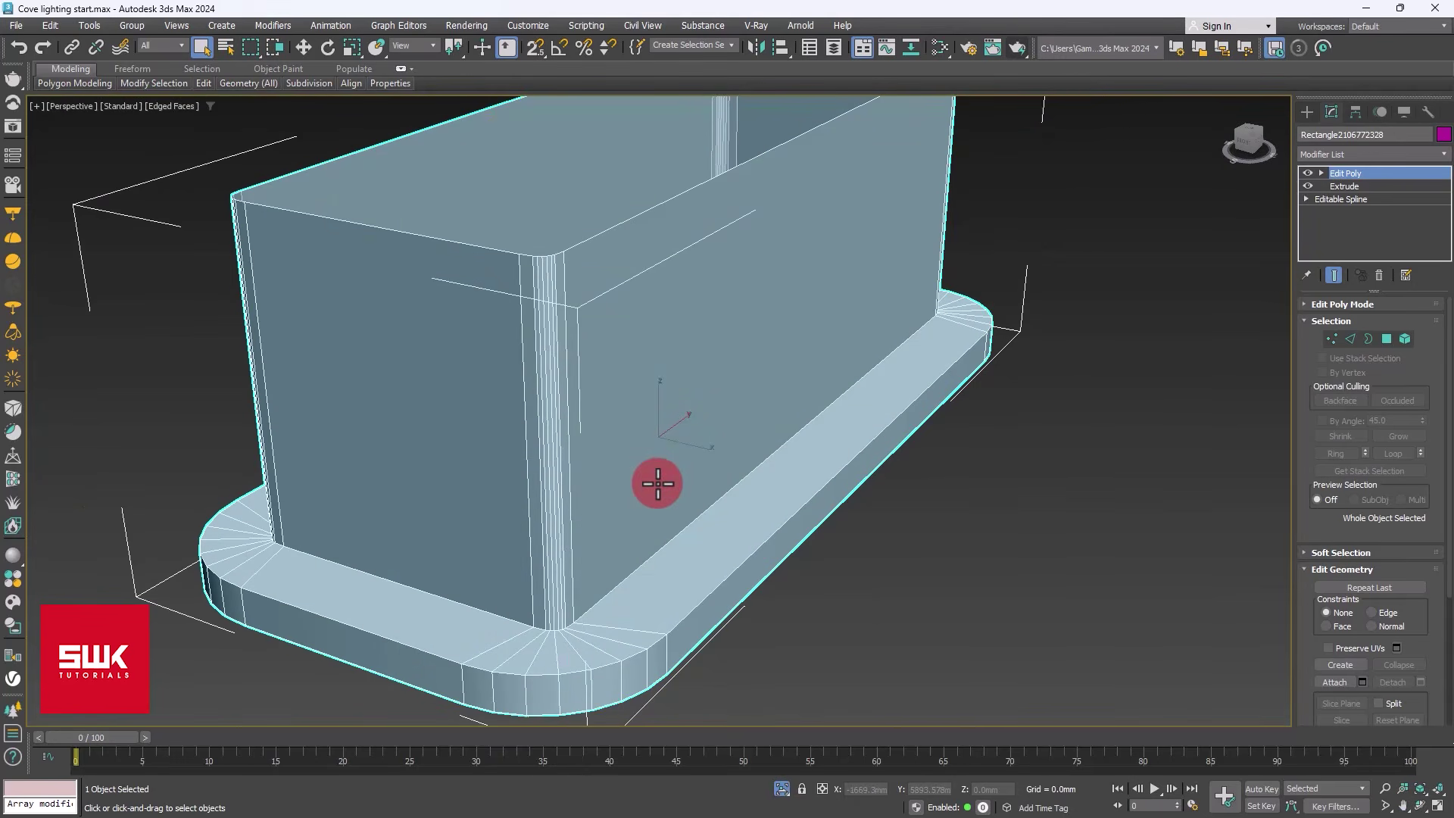
middle_click_drag(658, 483, 763, 487, "alt")
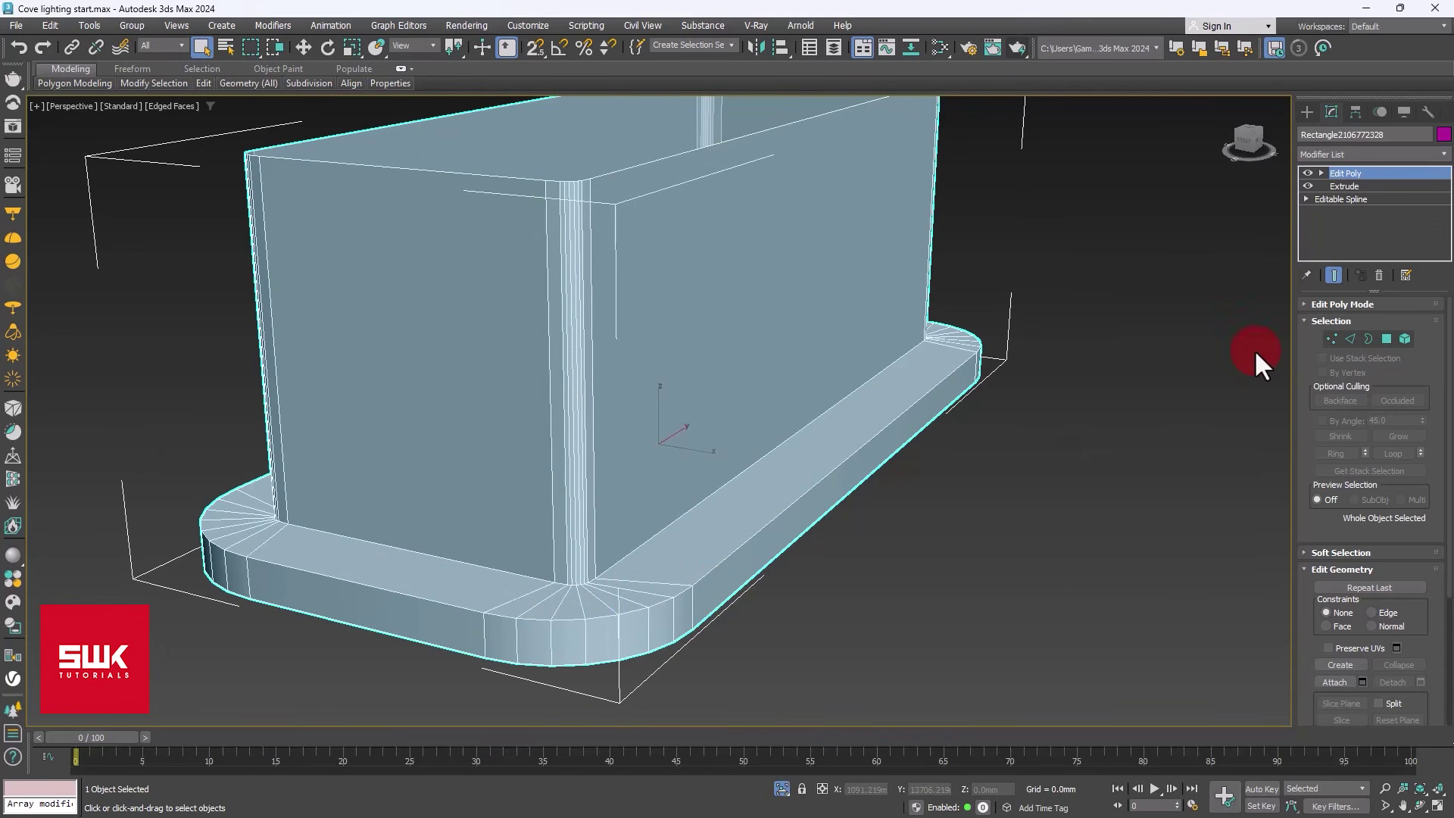
- Select the ring of edges running across the top face of the piece's rounded flange
left_click(1350, 339)
left_click(949, 339)
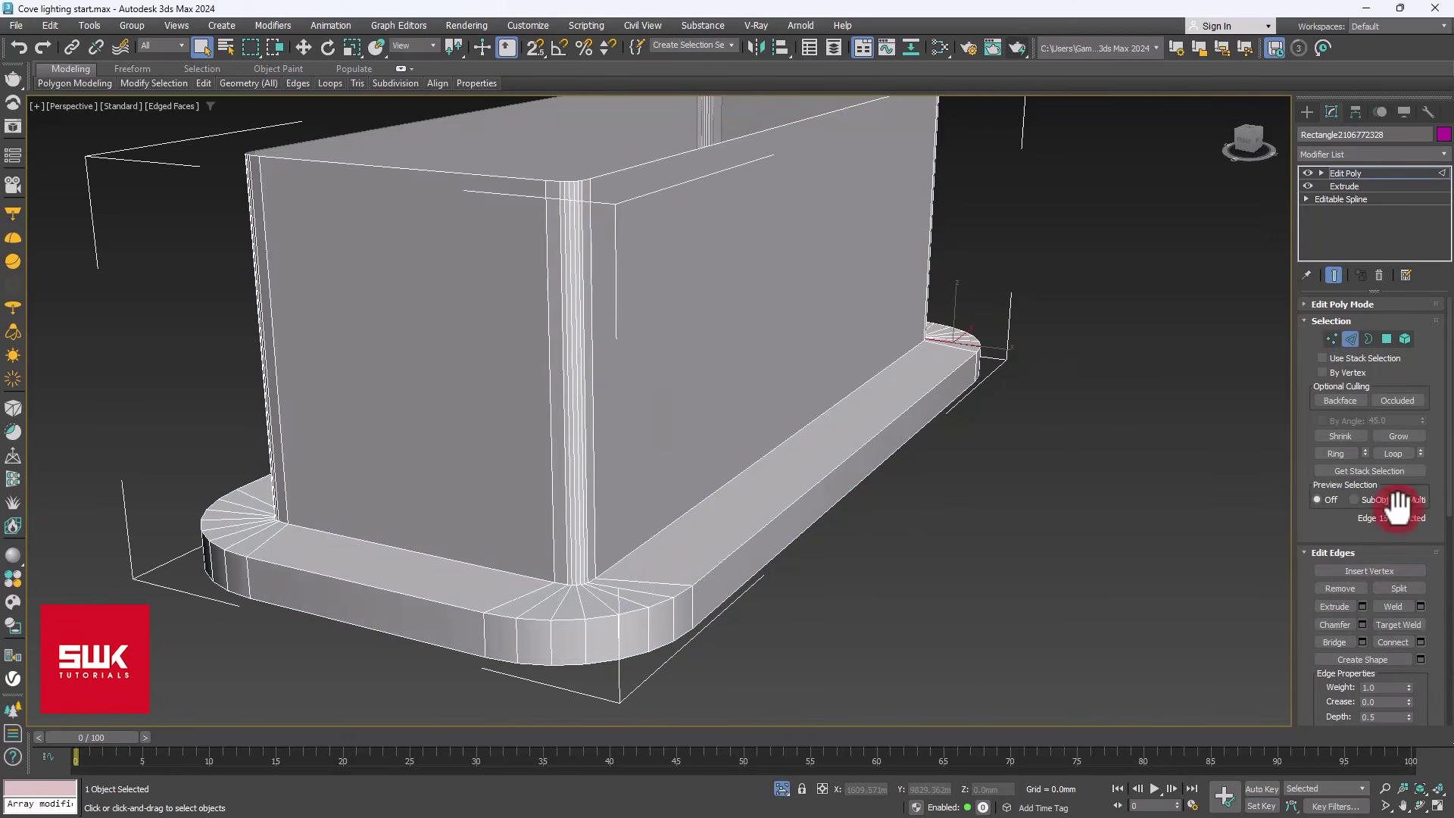
left_click(1334, 453)
- Connect the selected edge ring with 2 segments and a pinch of 20
right_click(1009, 348)
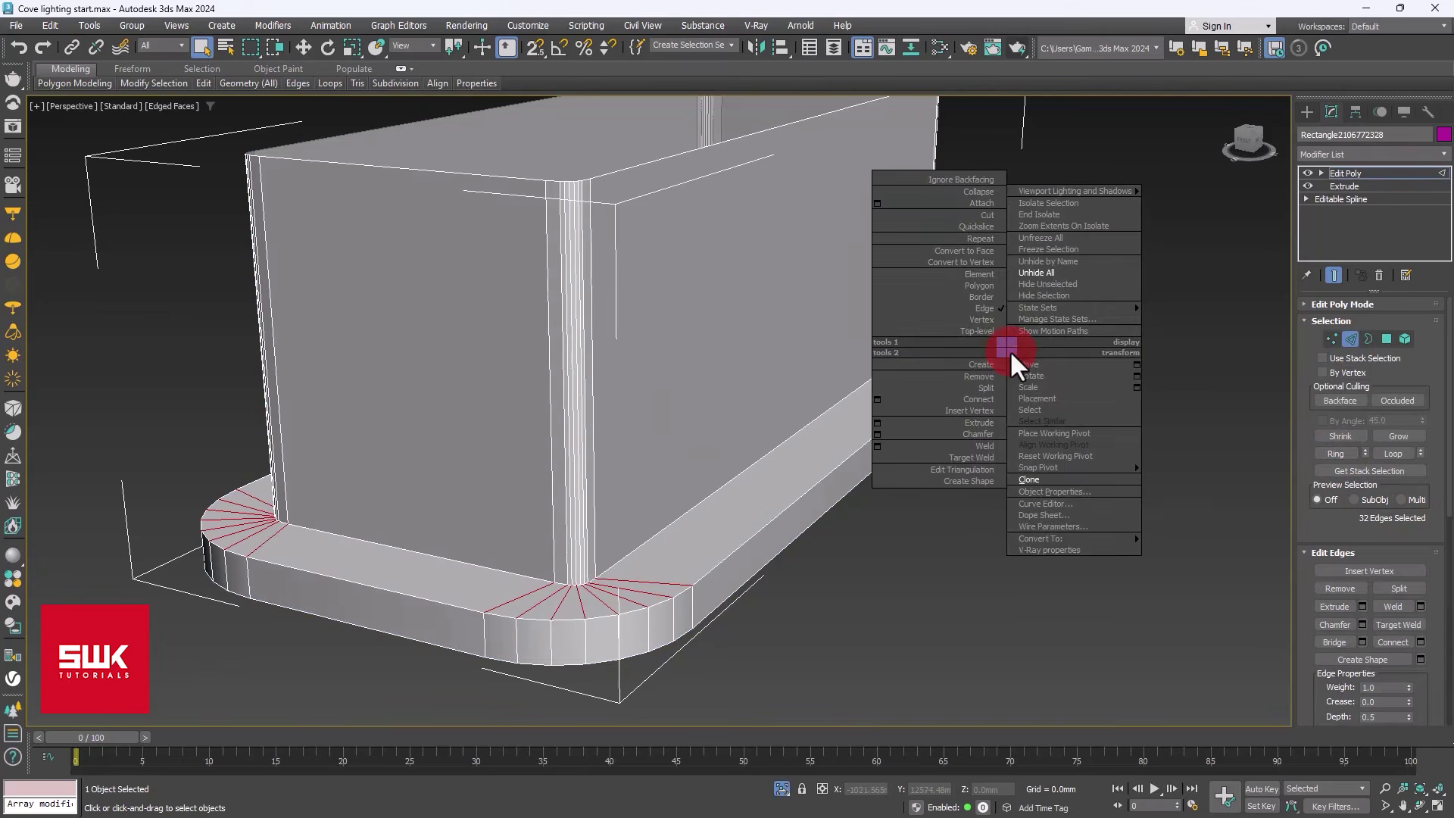
left_click(877, 399)
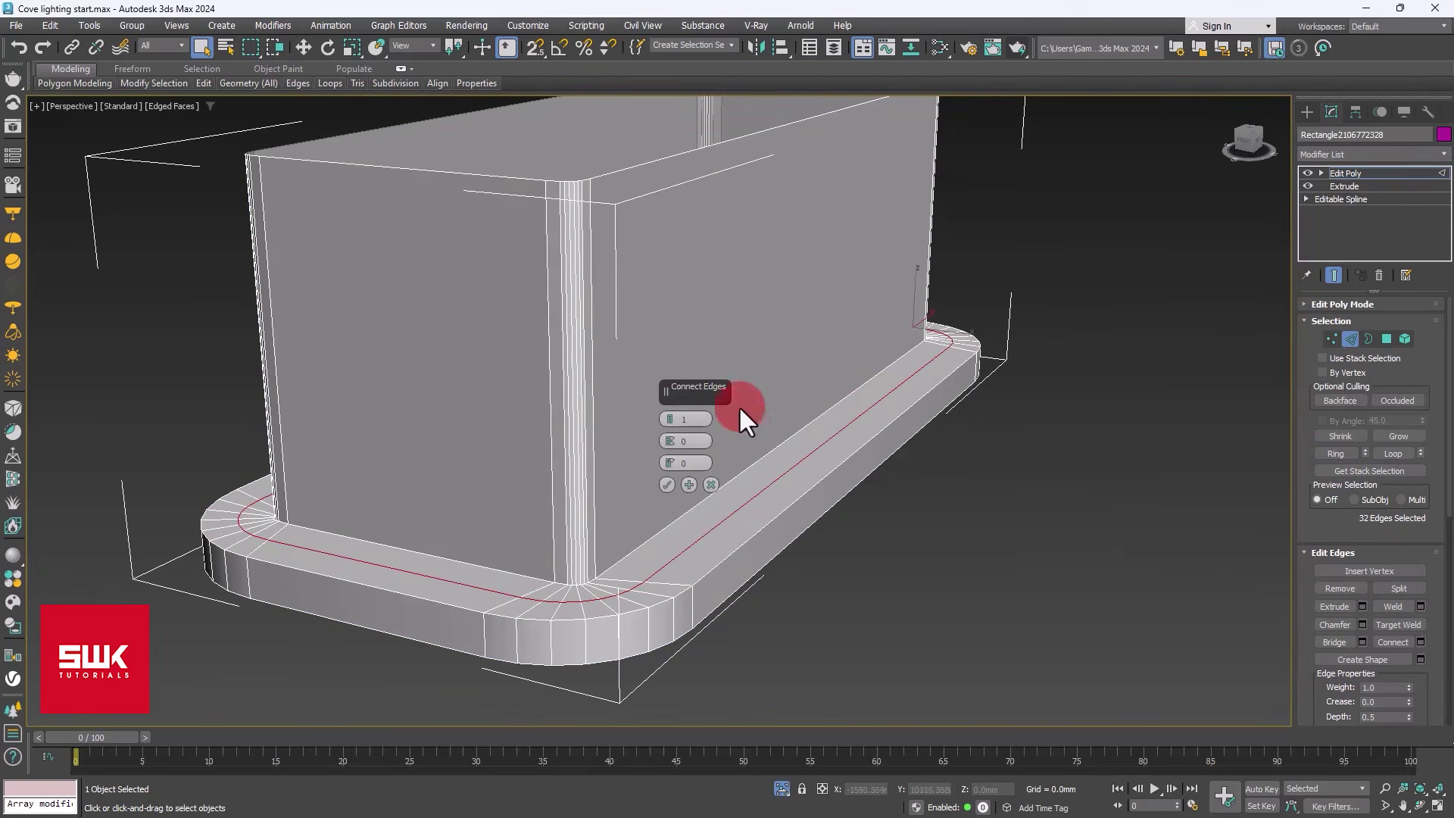
left_click(666, 415)
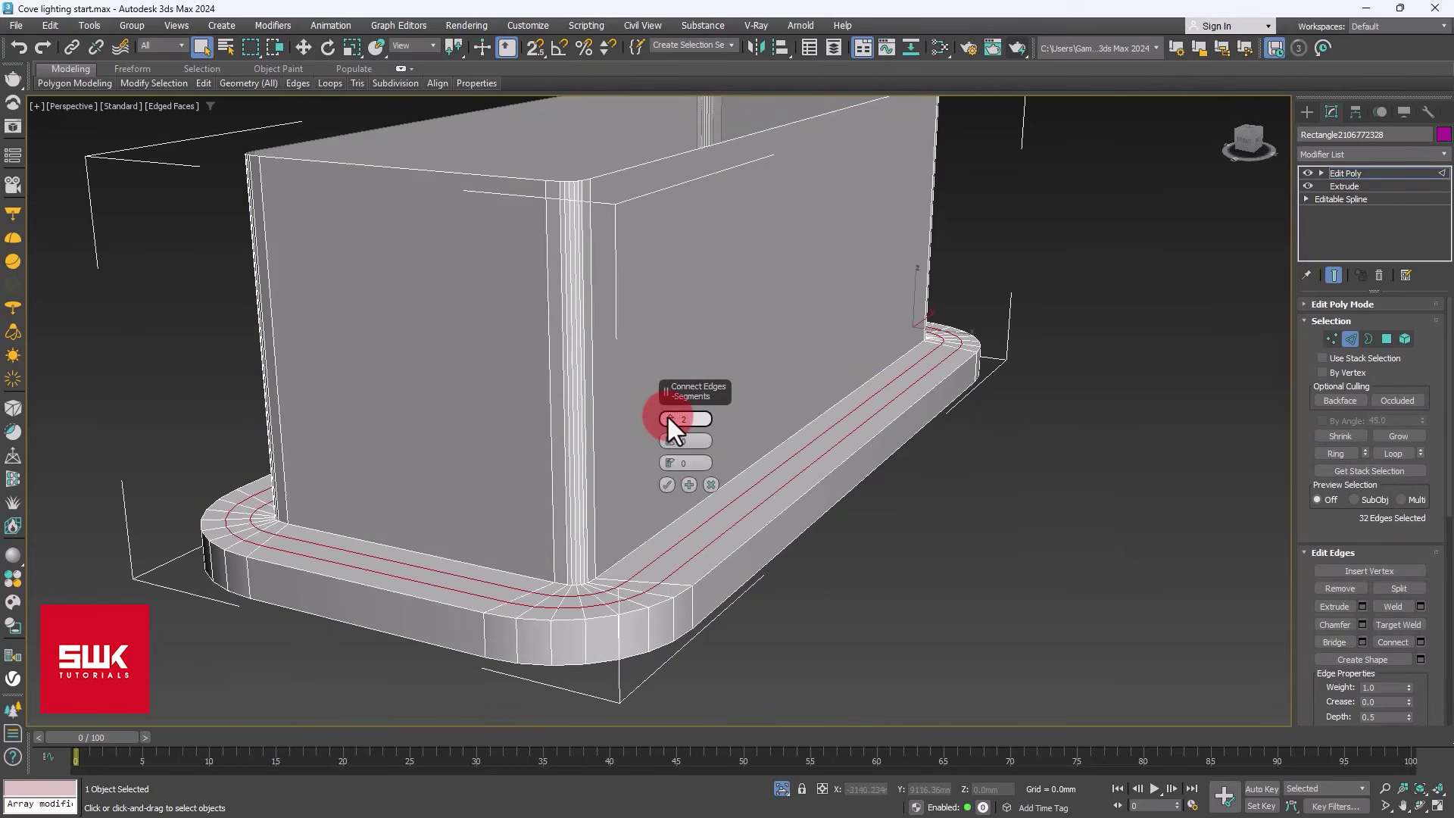
left_click_drag(667, 434, 674, 370)
left_click(667, 484)
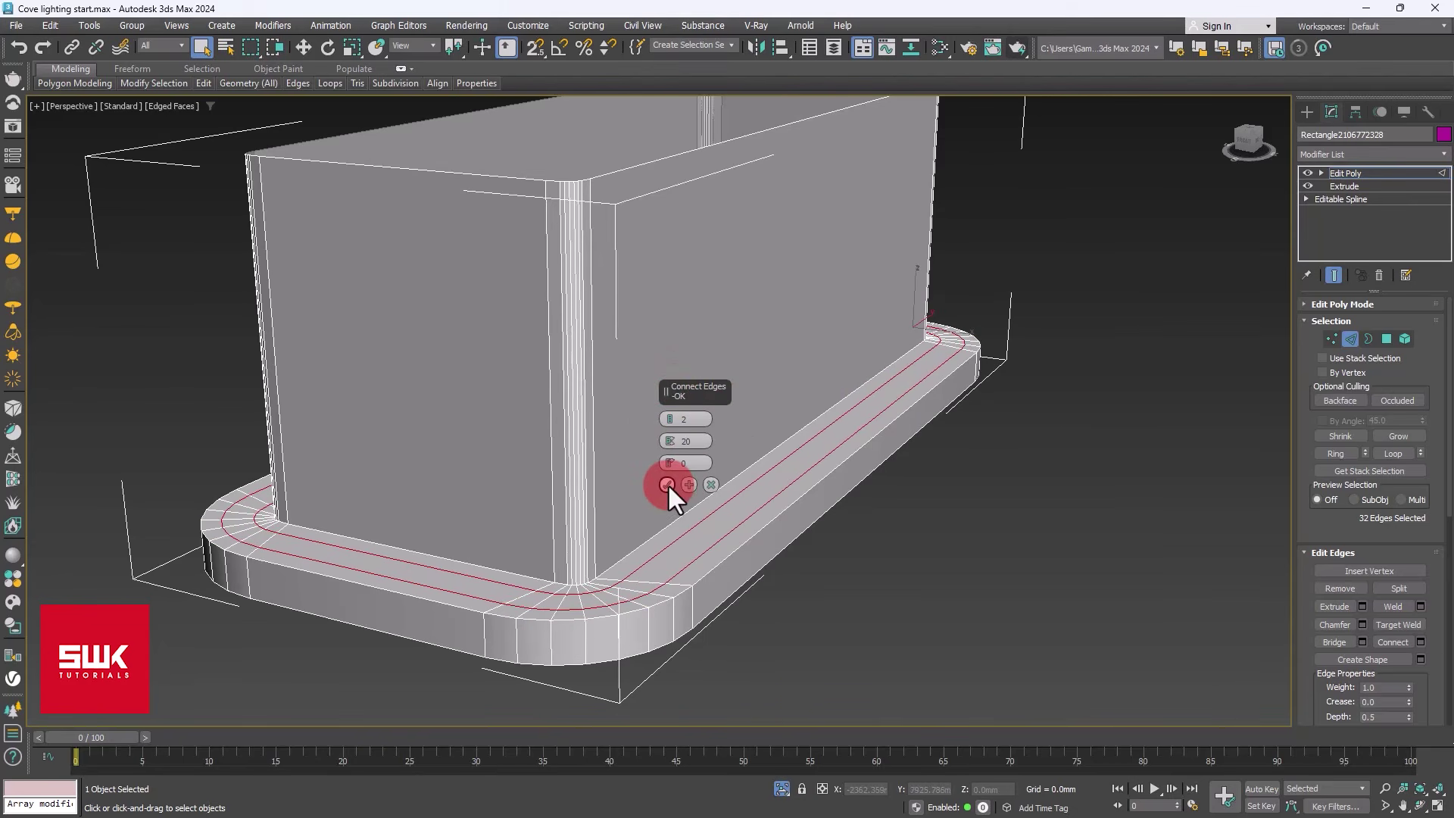
- Select the ring of edges between the two new loops and convert it to a polygon selection
left_click(754, 537)
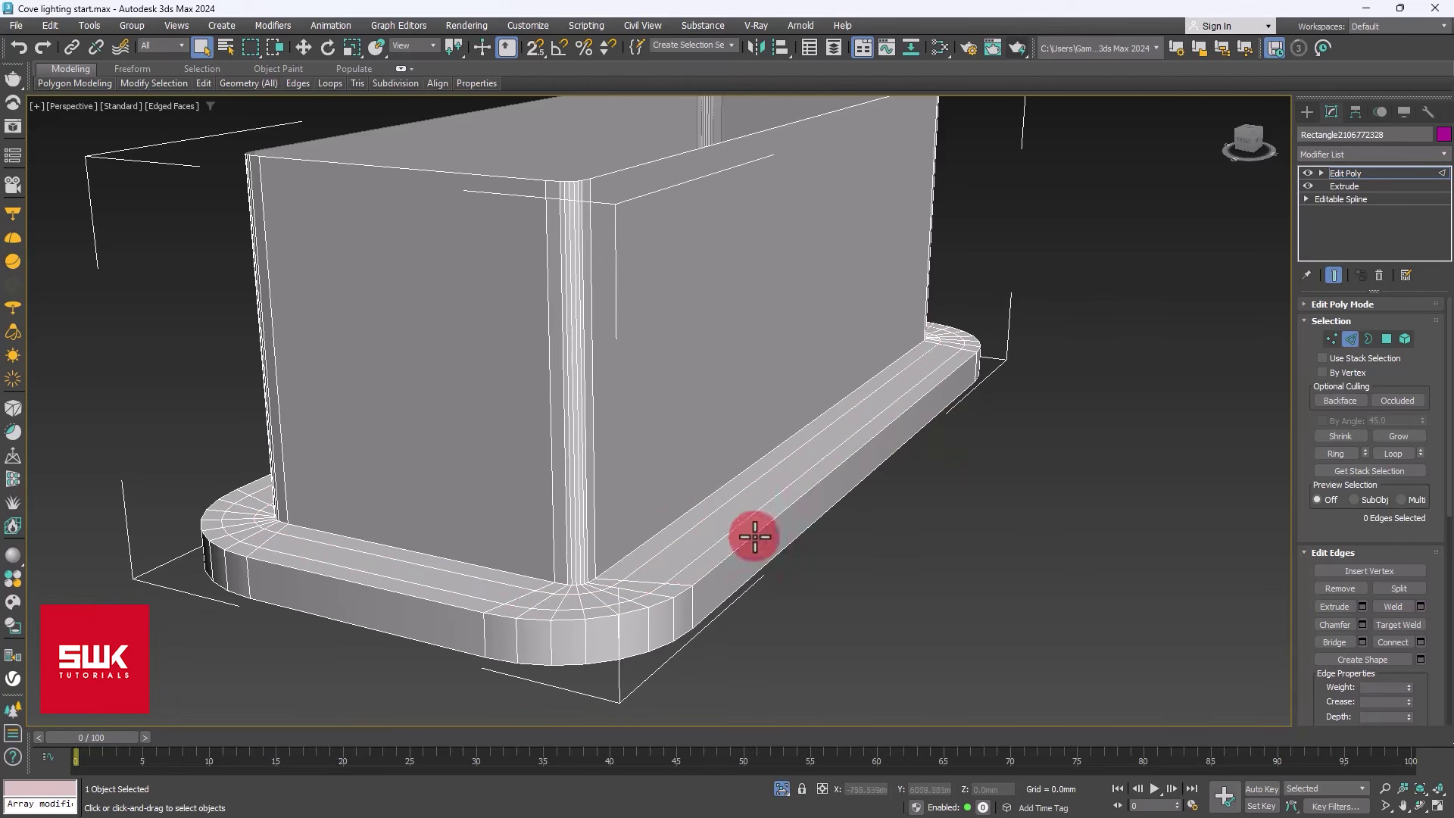
left_click(651, 579)
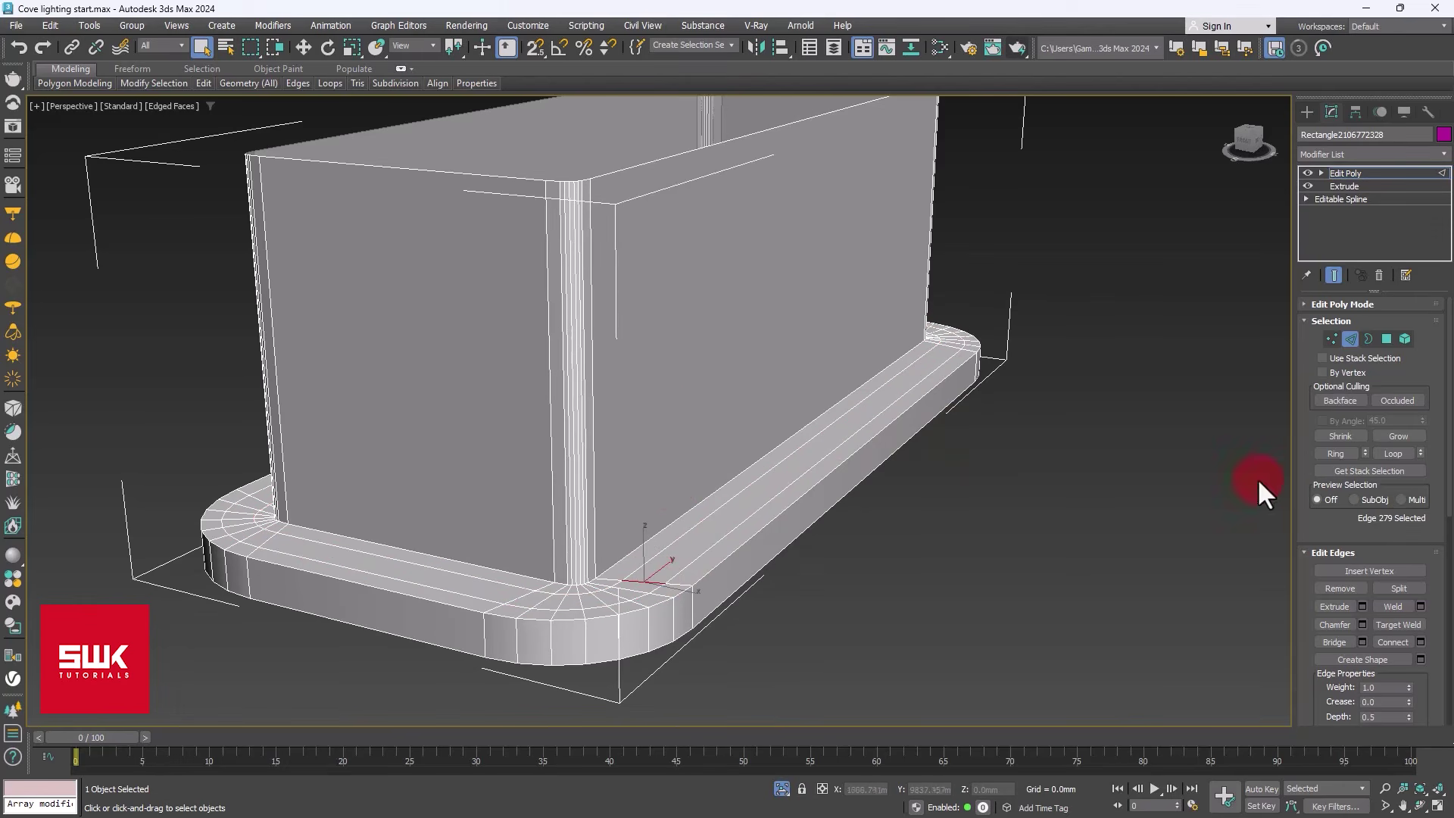
left_click(1332, 454)
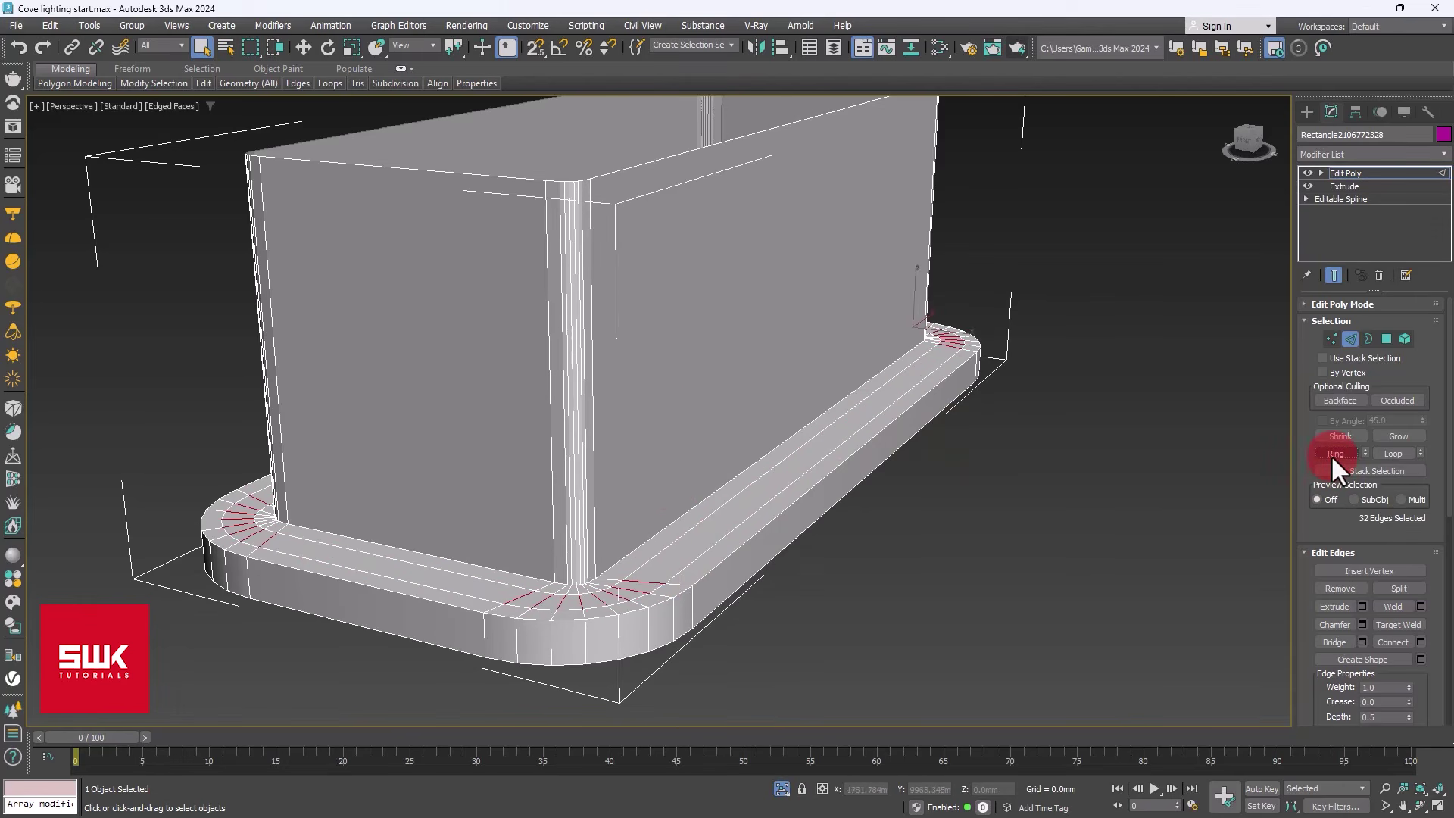
left_click(1385, 339, "ctrl")
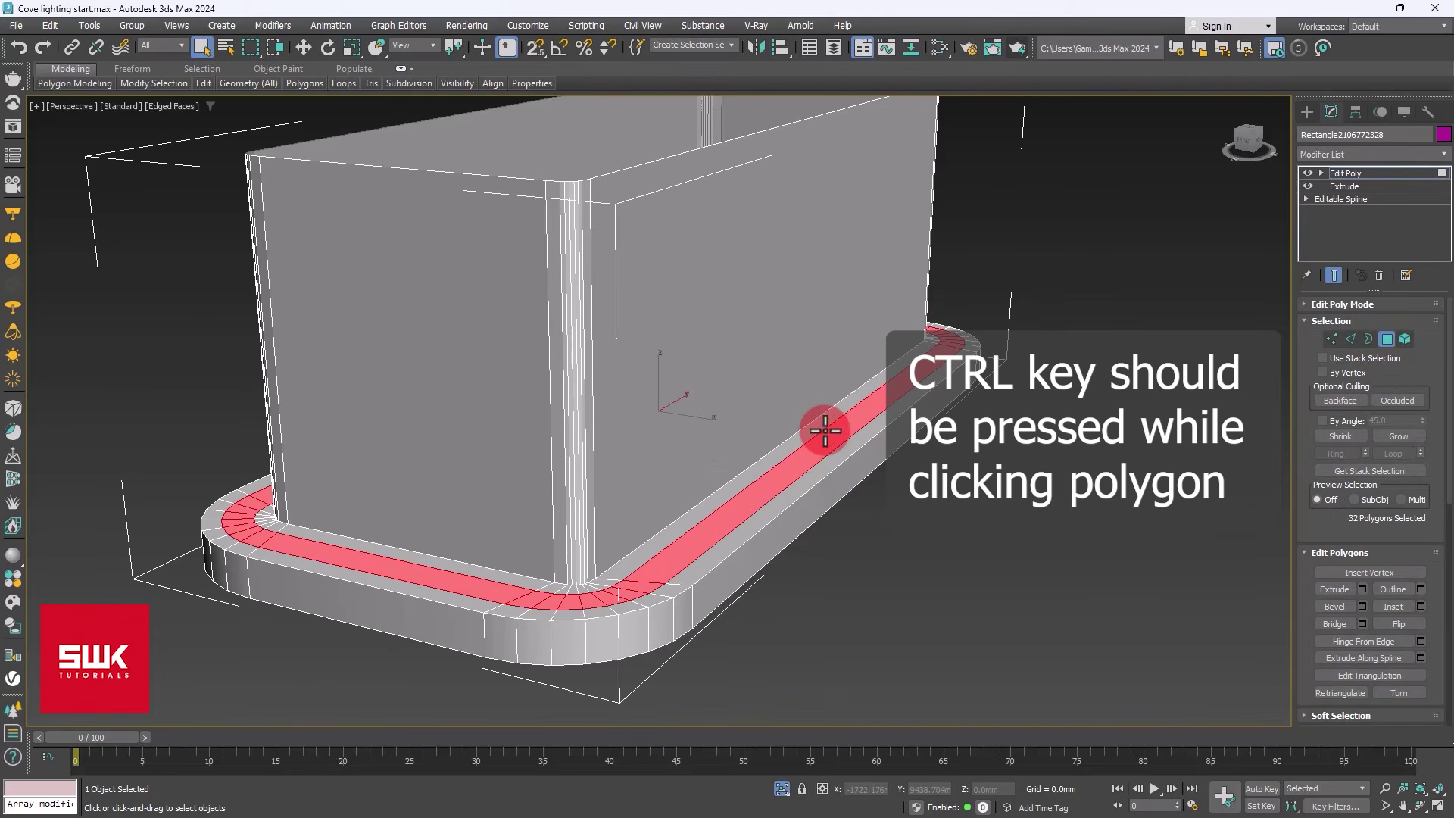
- Detach the selected strip of polygons from the flange as a separate object
left_click_drag(1321, 535, 1334, 306)
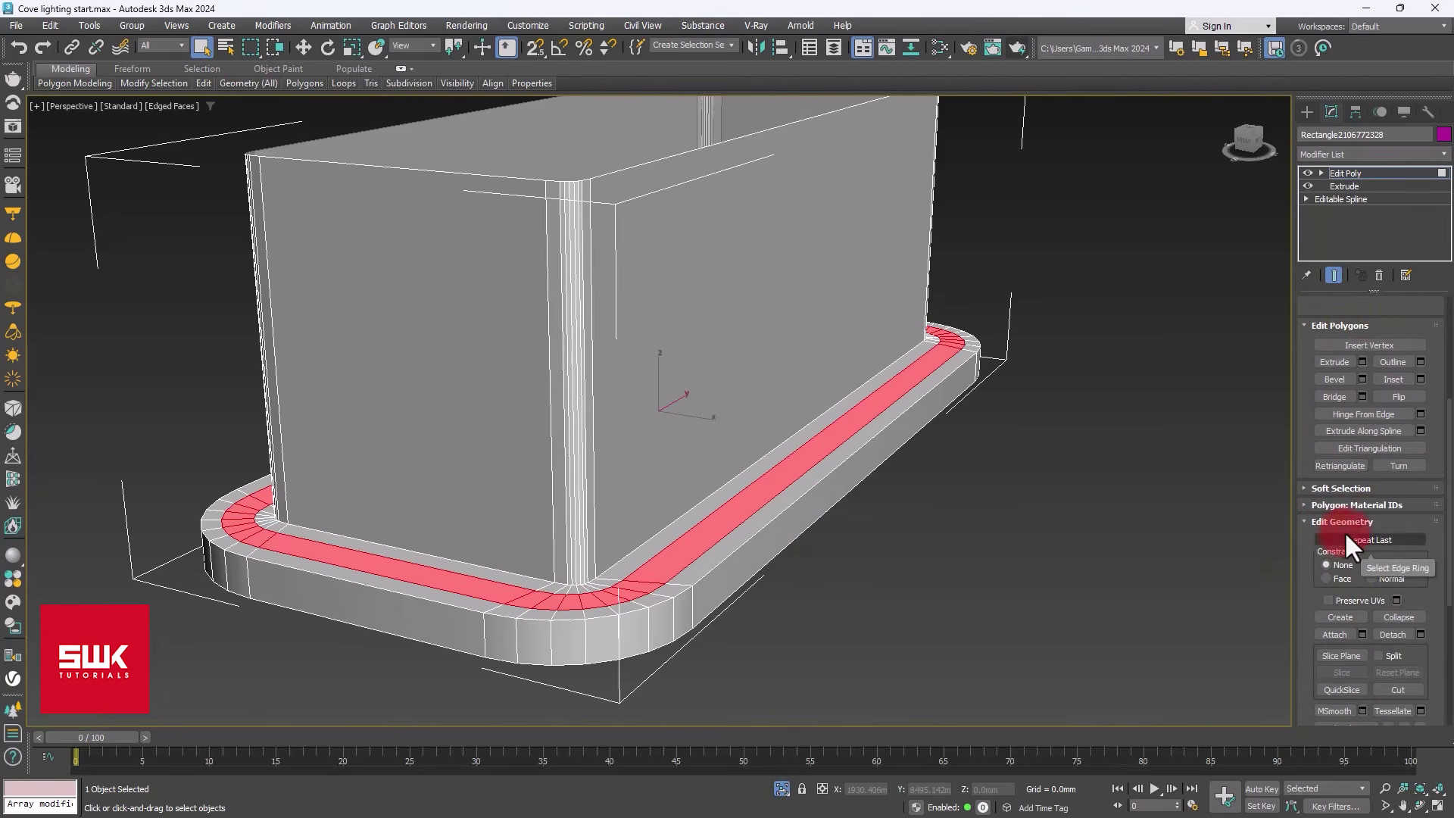
left_click(1378, 633)
left_click(1028, 407)
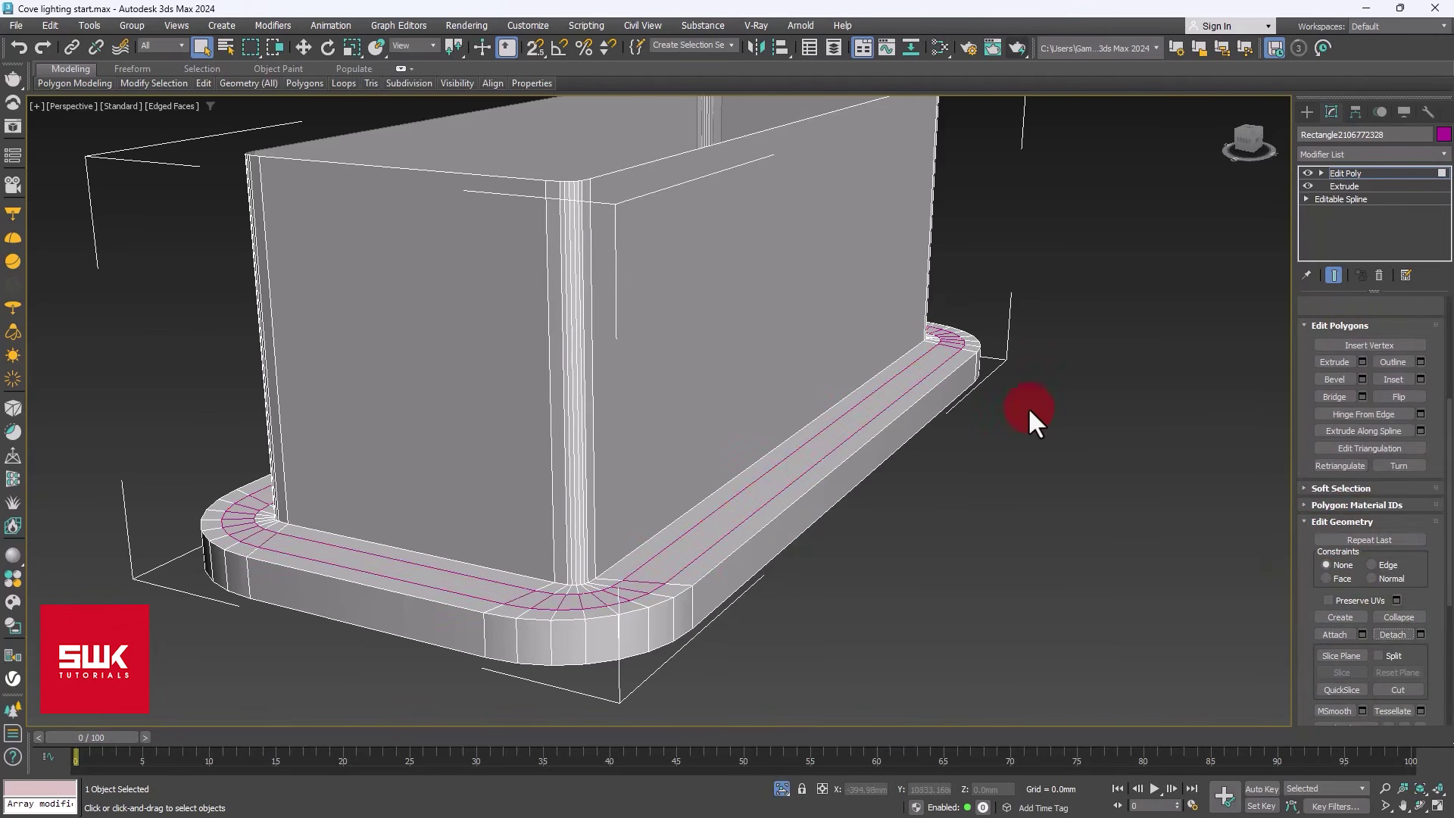
- Leave polygon editing, select the detached strip, and convert it into a V-Ray mesh light
left_click(1340, 186)
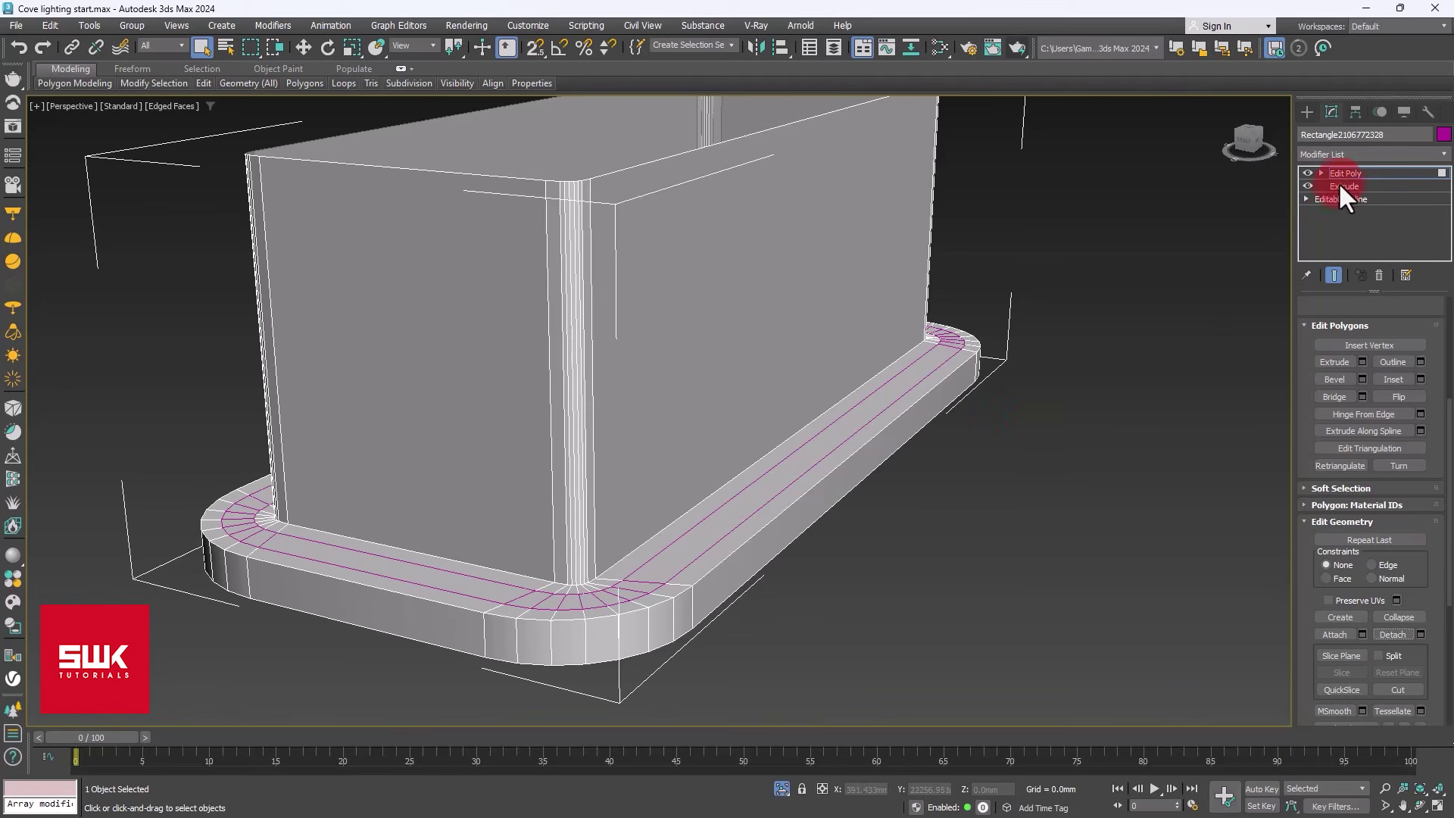
left_click(1107, 356)
left_click(952, 346)
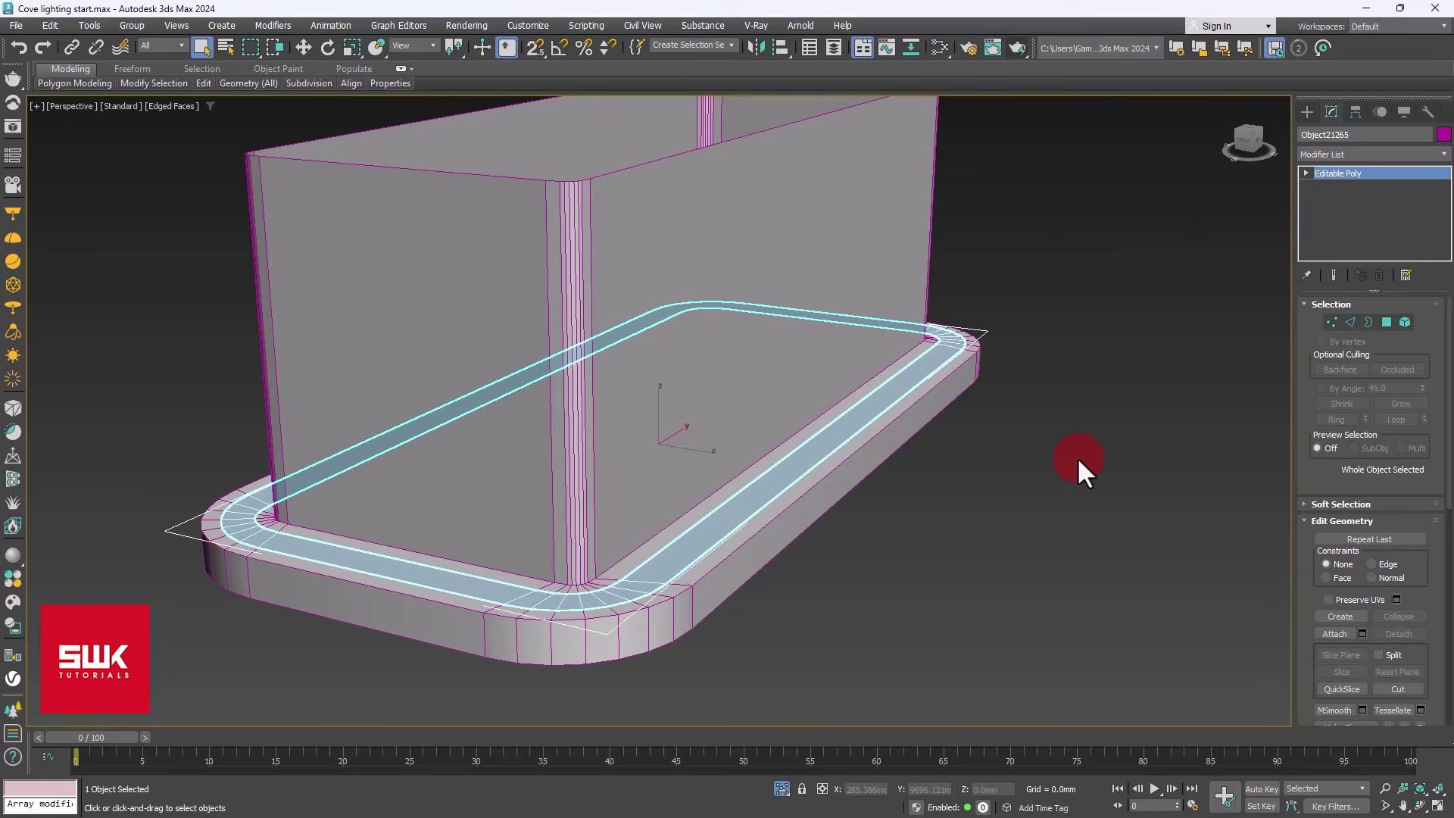
left_click(13, 286)
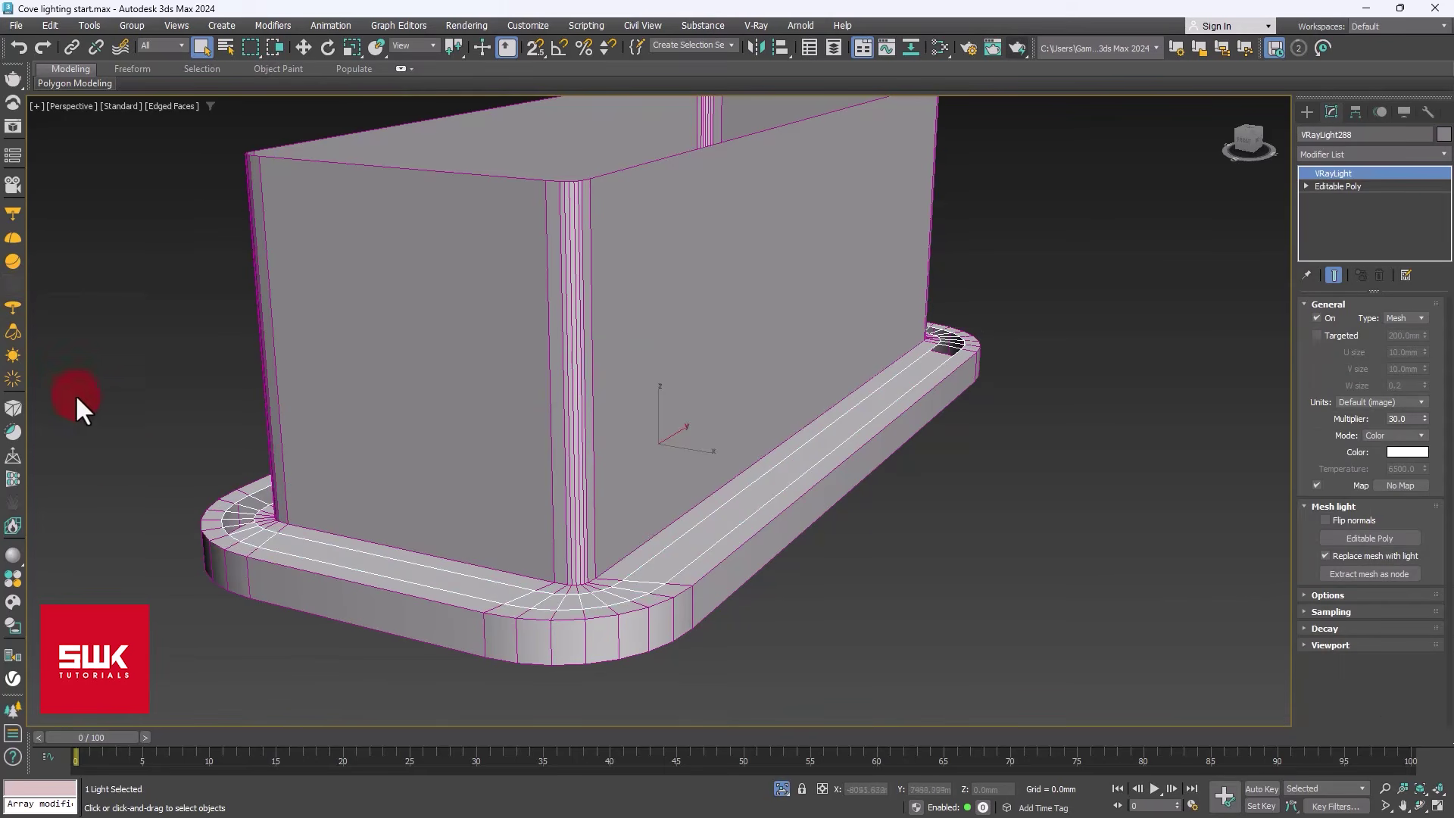
left_click(276, 544)
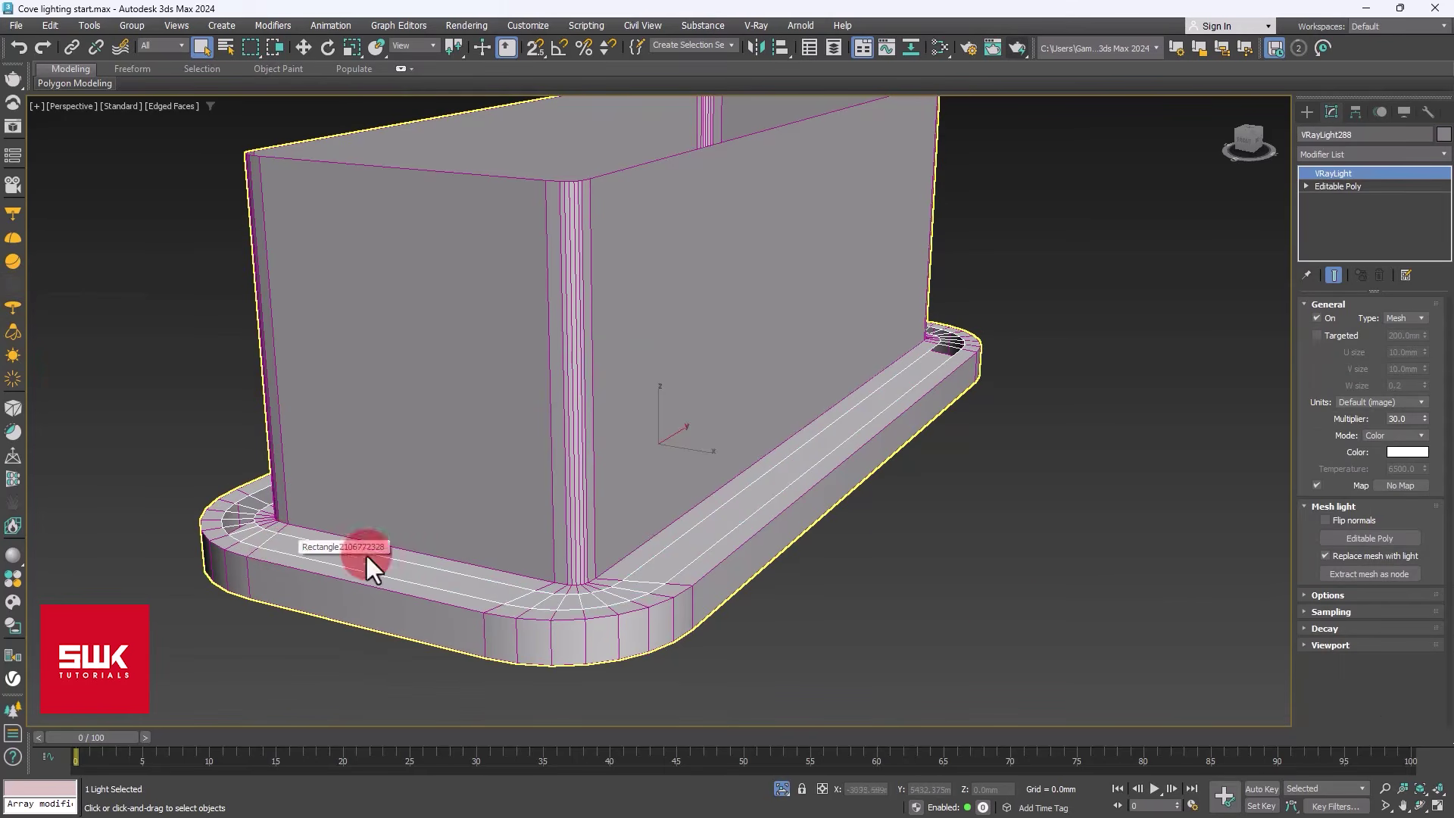
- Switch the mesh light's colour mode to Temperature and set the temperature to 3500
left_click(1390, 439)
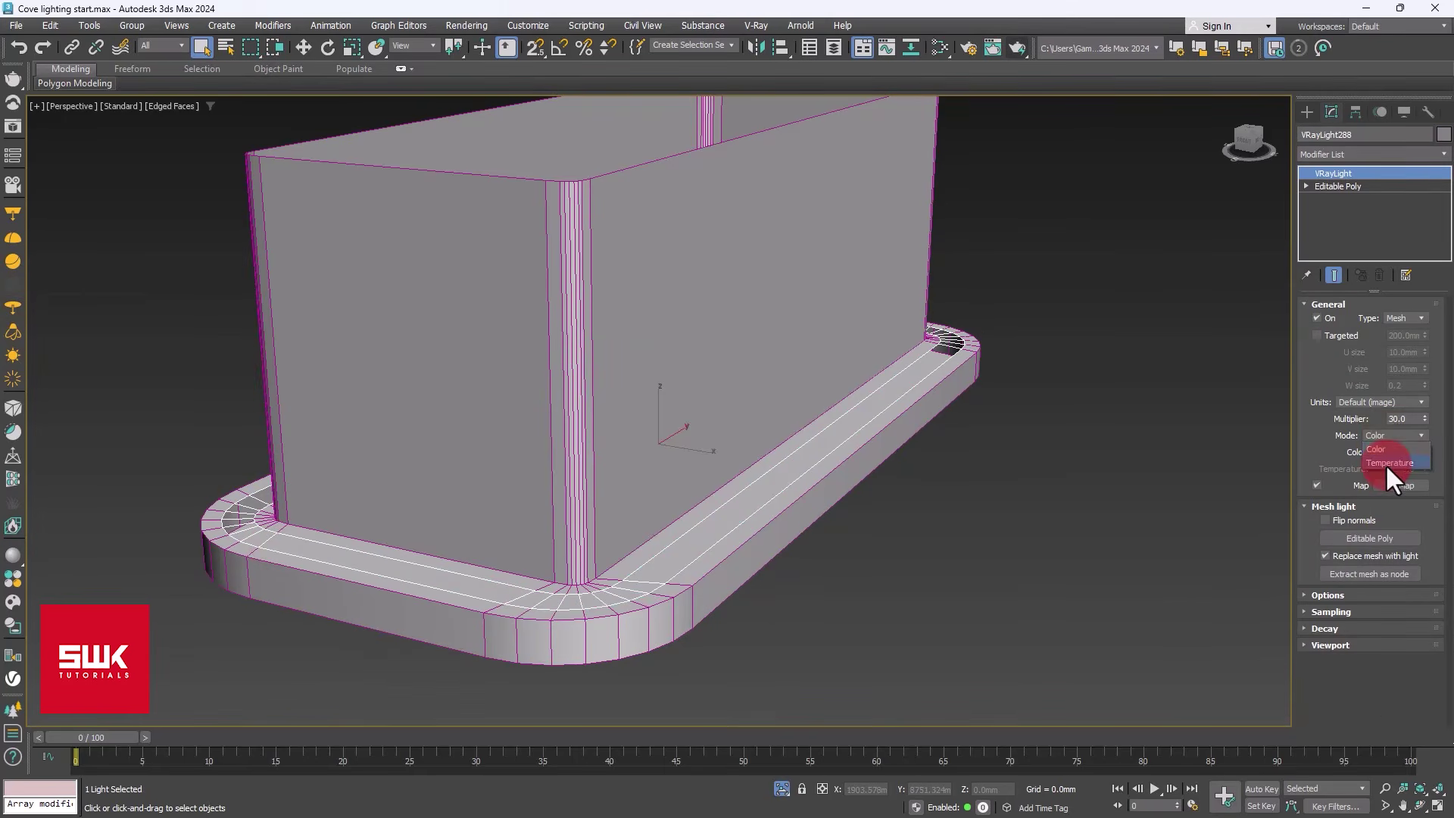
left_click(1389, 462)
left_click_drag(1404, 468, 1370, 469)
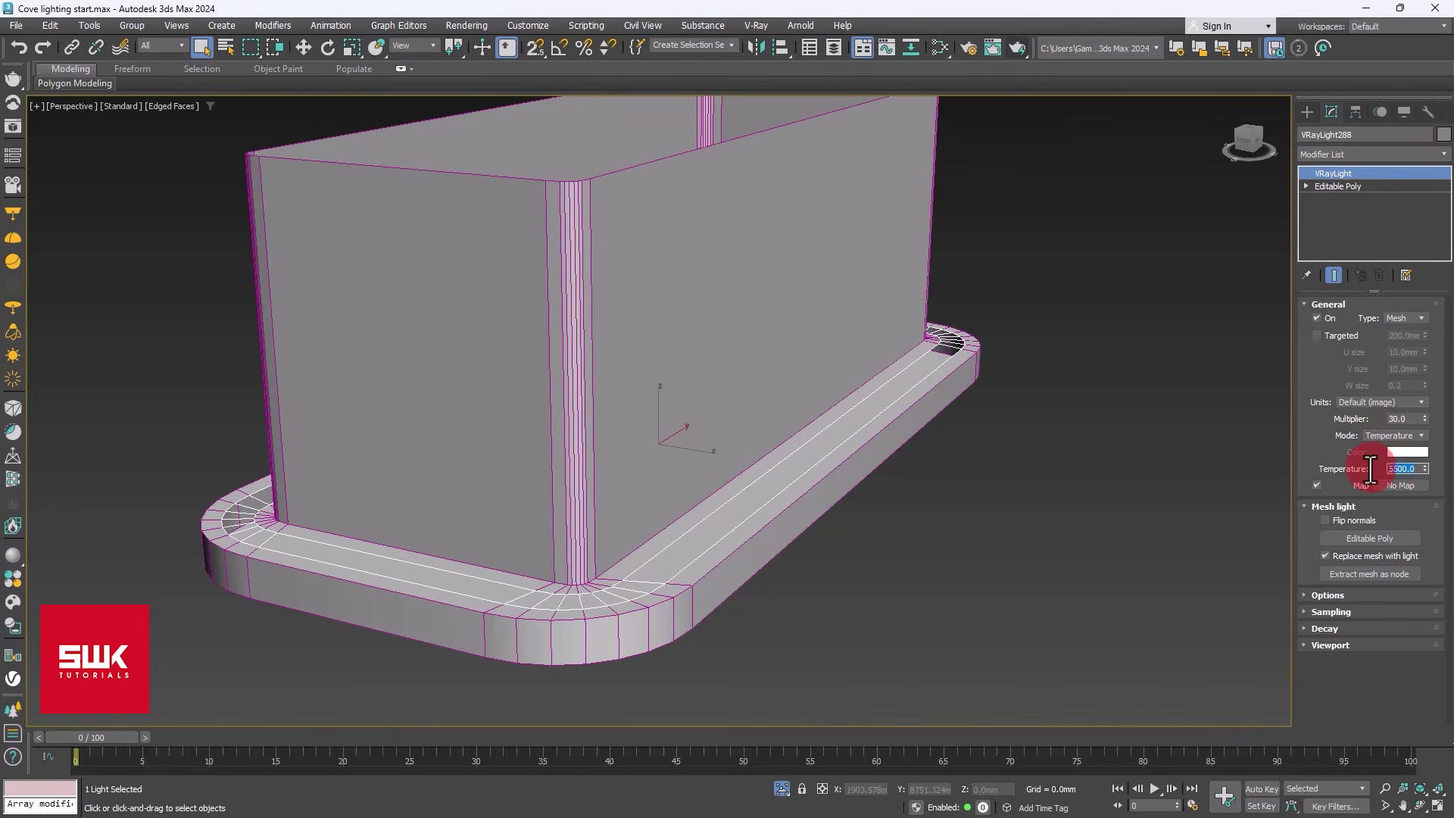
type("3")
key("Return")
- Set the mesh light's multiplier to 2 and deselect the light
left_click_drag(1408, 419, 1307, 414)
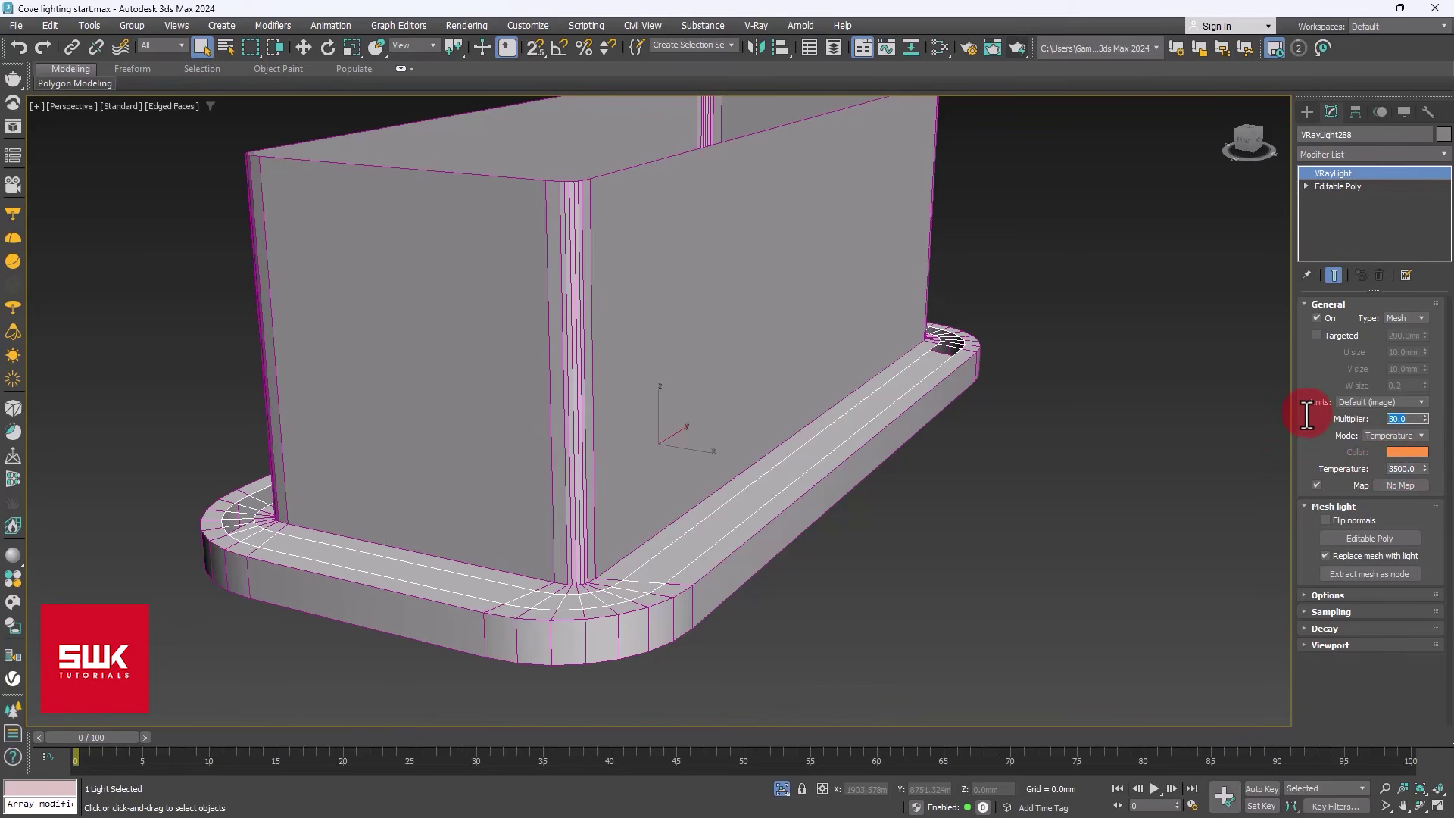
type("2")
key("Return")
left_click(1199, 474)
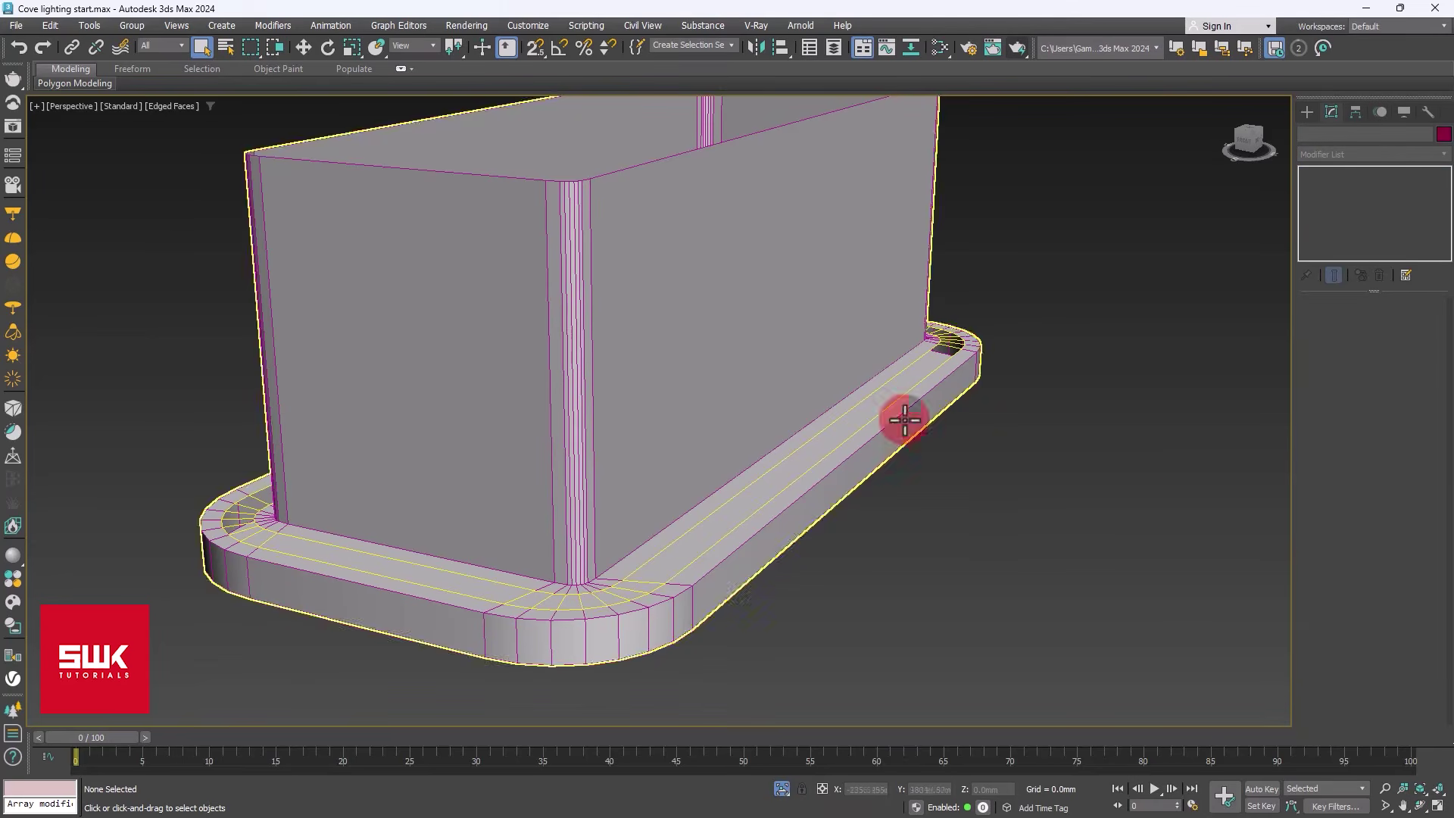
- Exit isolation, return to the Camera001 view and run a test render of the cove lighting, closing the frame buffer when done
left_click(781, 788)
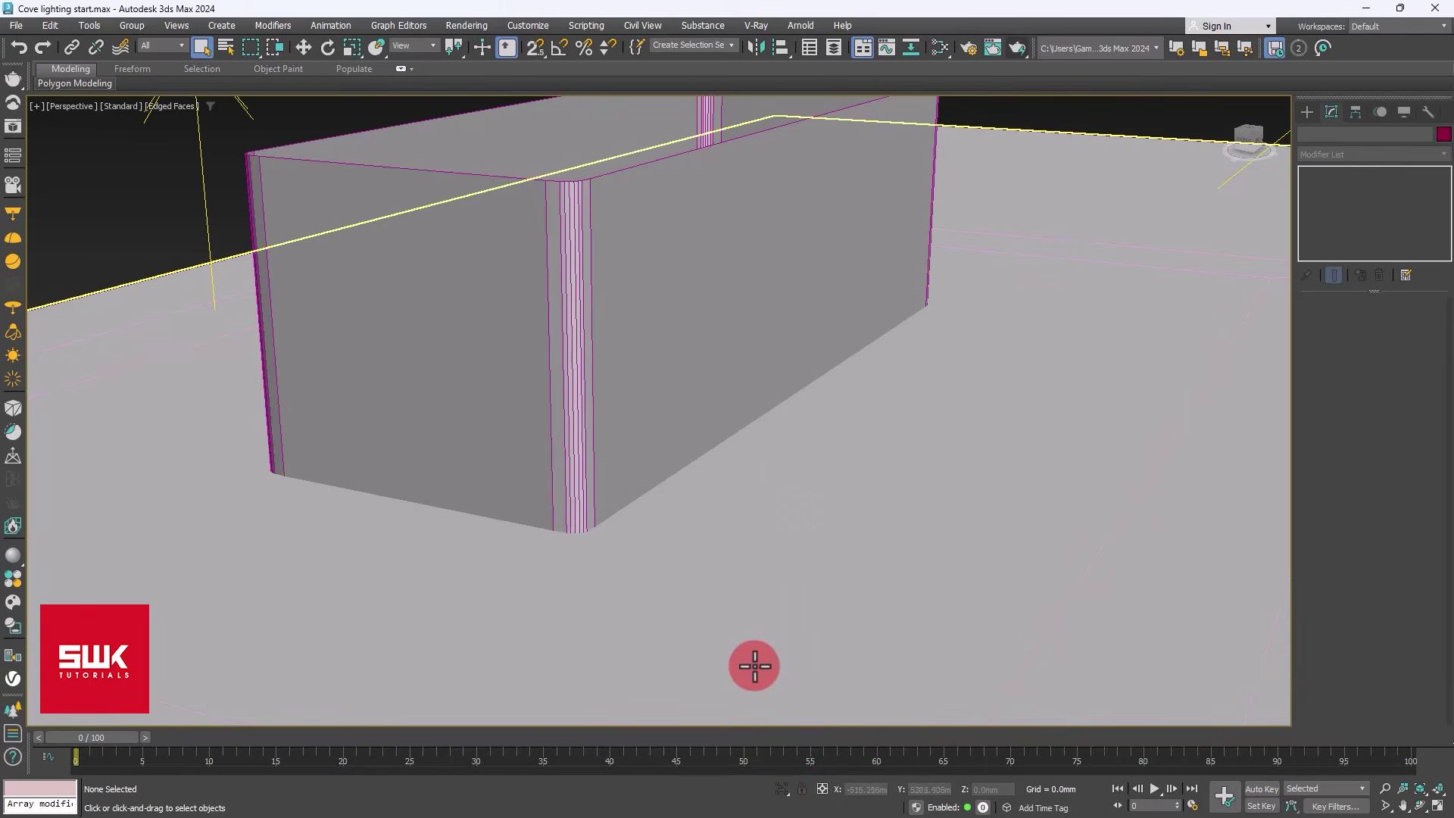
key("c")
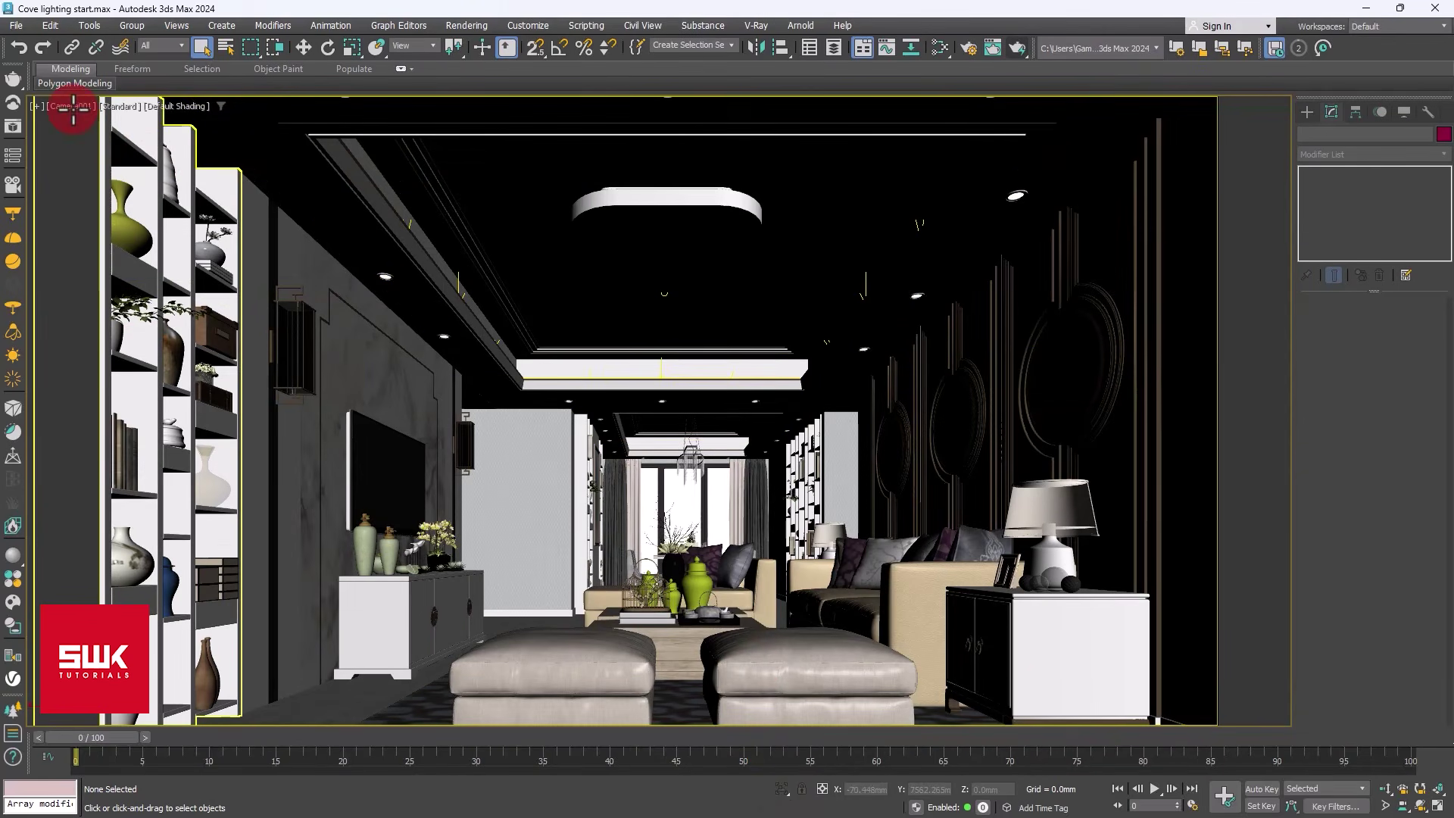
left_click(1013, 46)
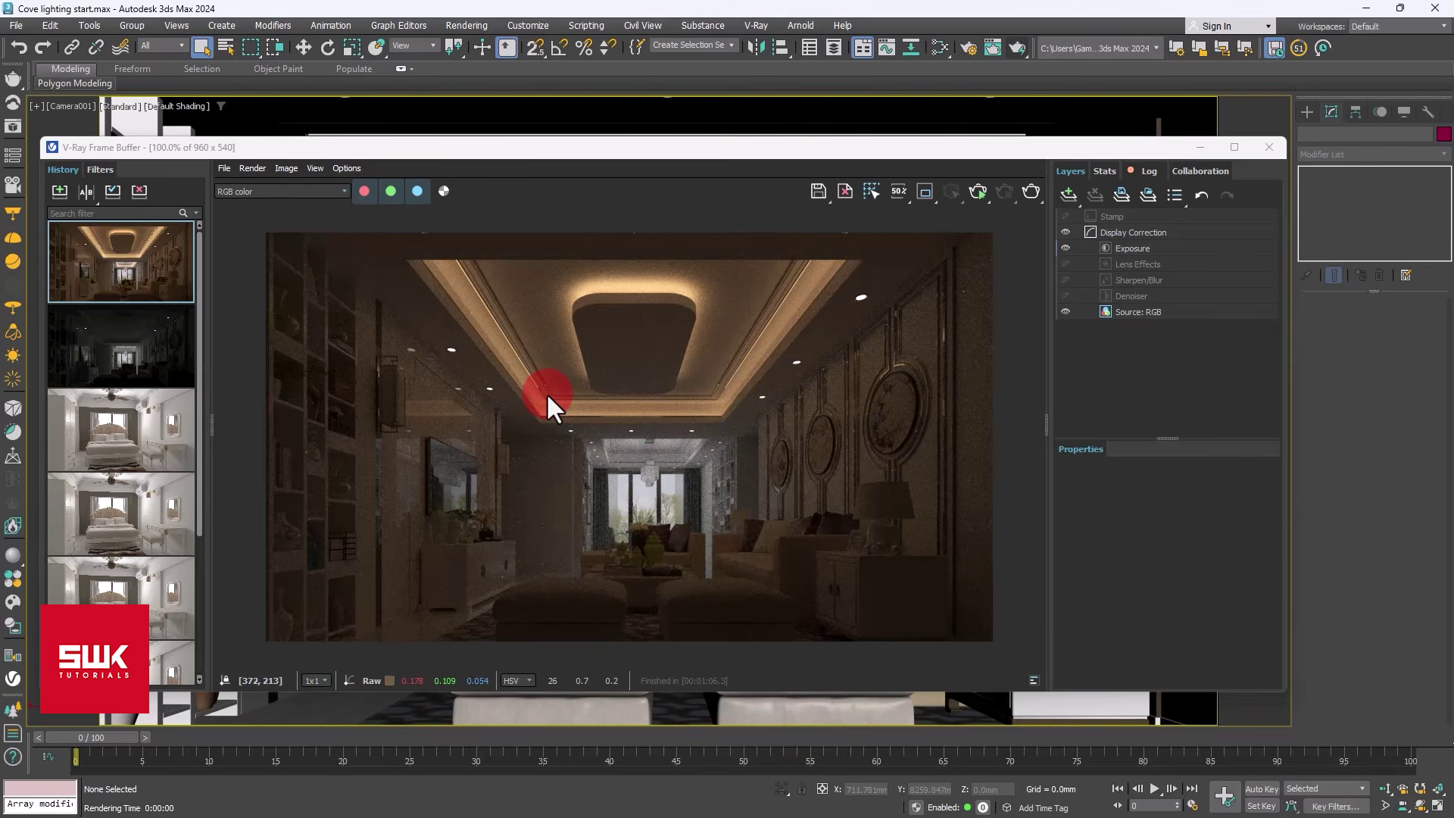
left_click(1267, 147)
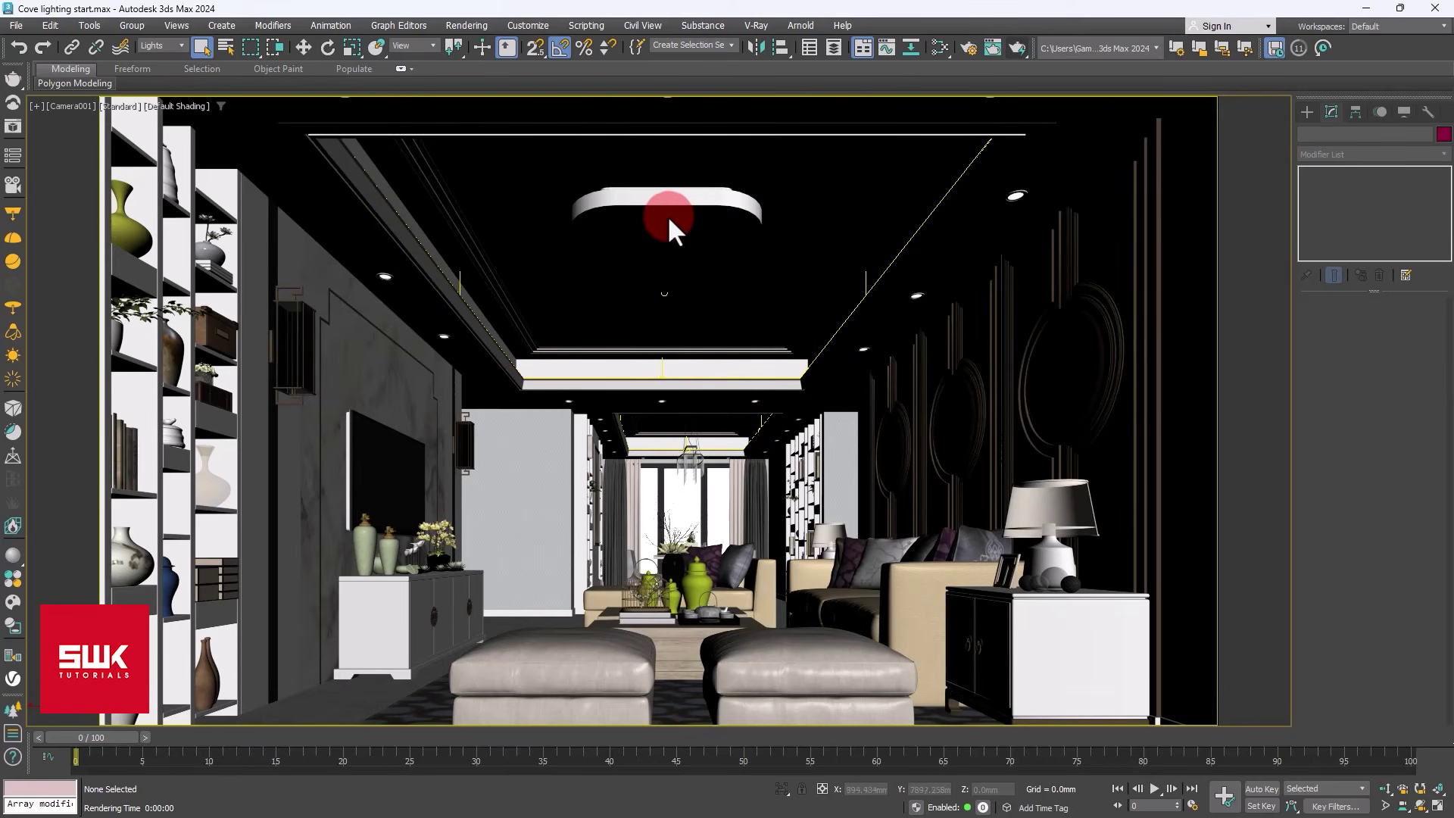
- Set the render output size to 1920x1080 in the render setup
left_click(960, 44)
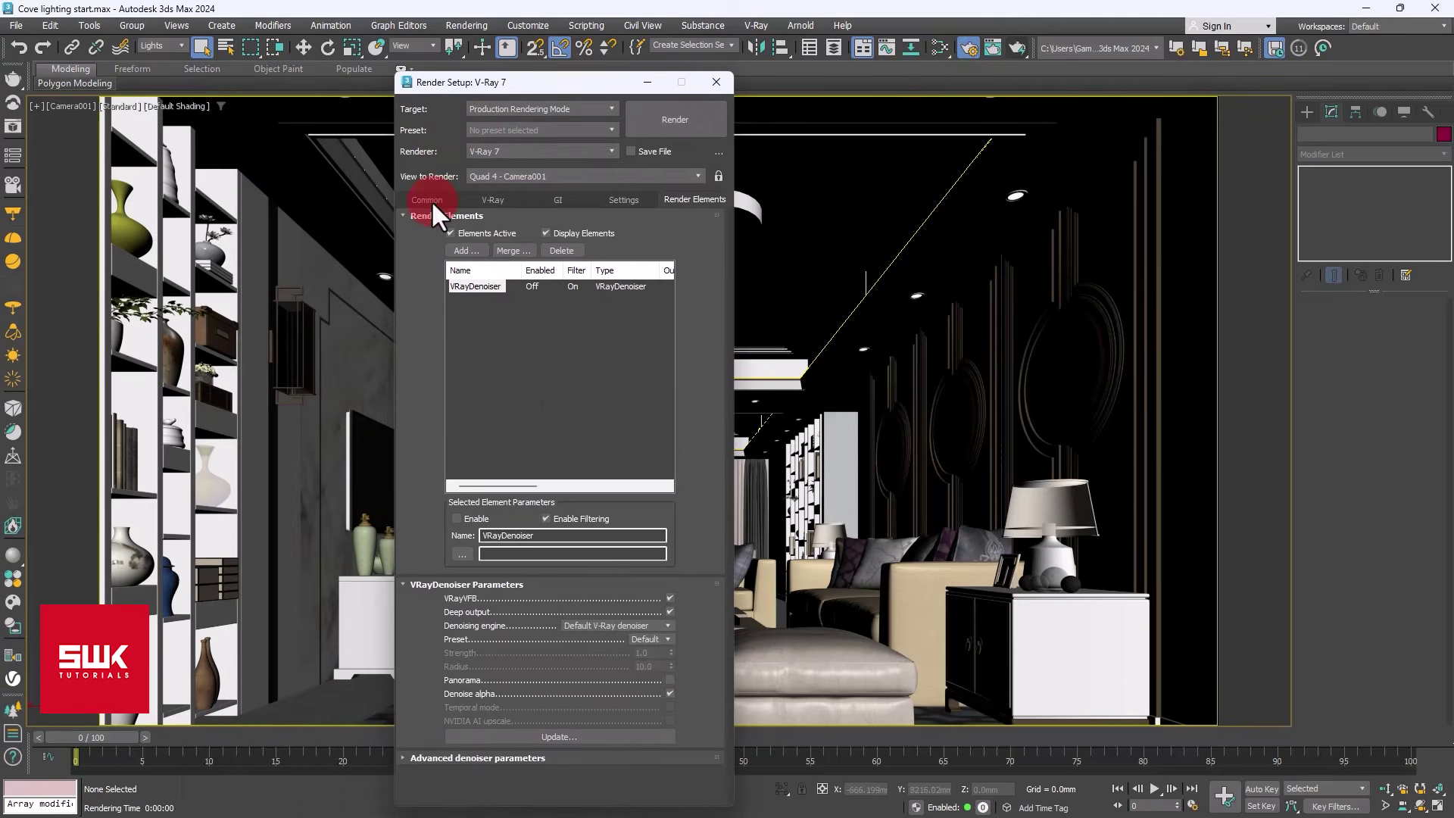
left_click(428, 200)
left_click(598, 424)
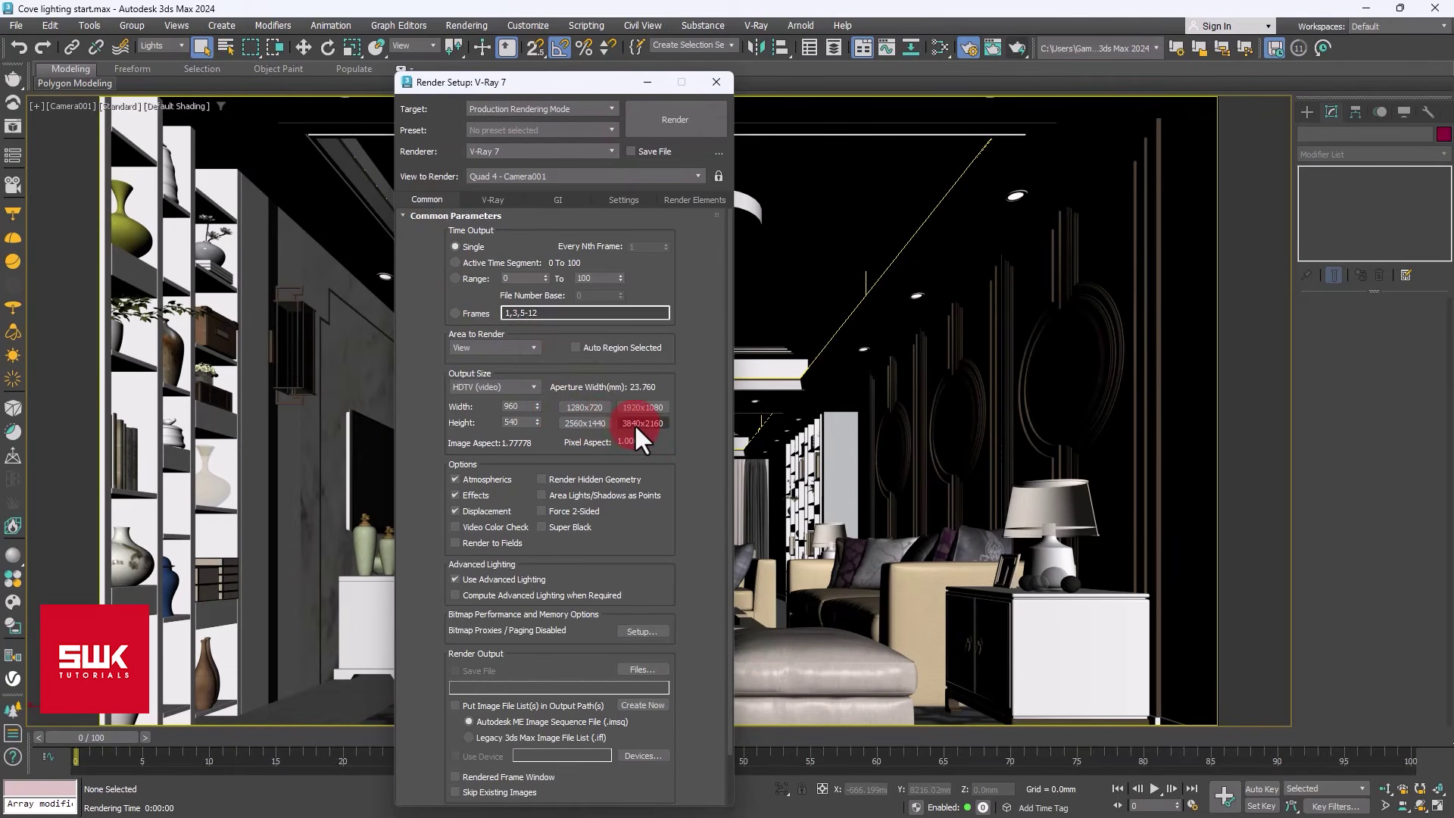
- Set the progressive sampler's noise threshold to 0.005 and the light cache subdivs to 2500
left_click(495, 200)
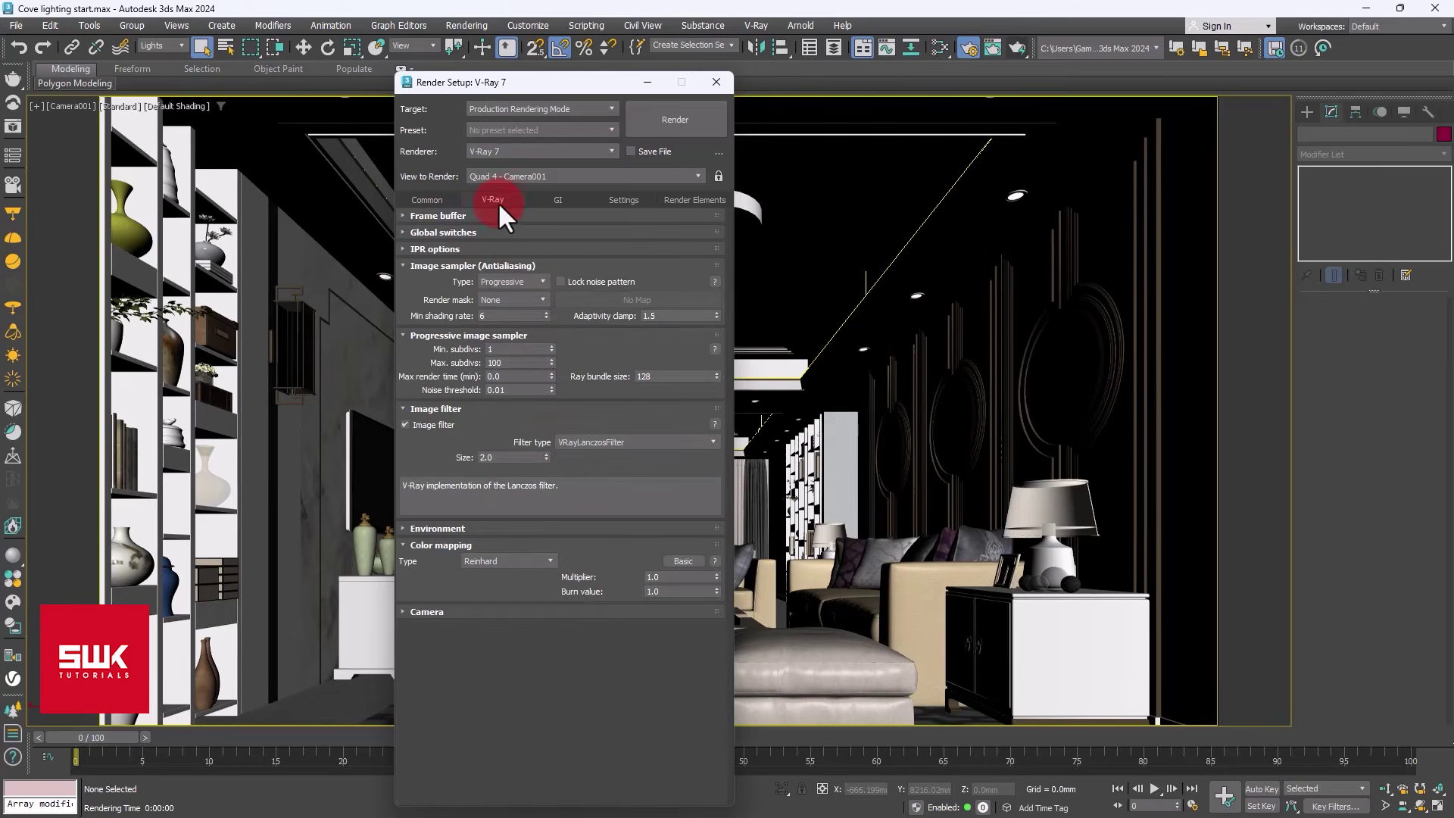
left_click_drag(511, 389, 413, 401)
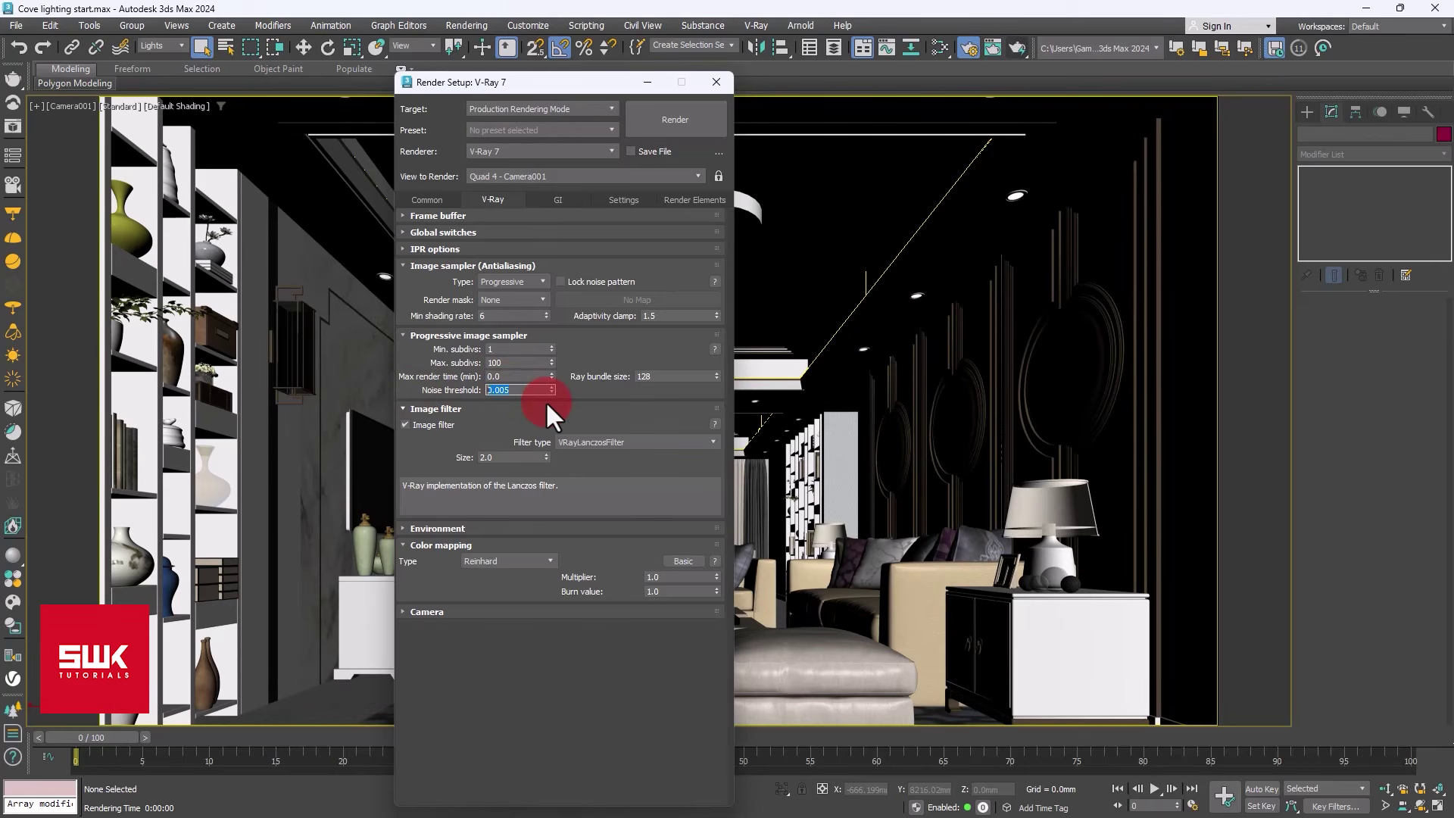
left_click(551, 199)
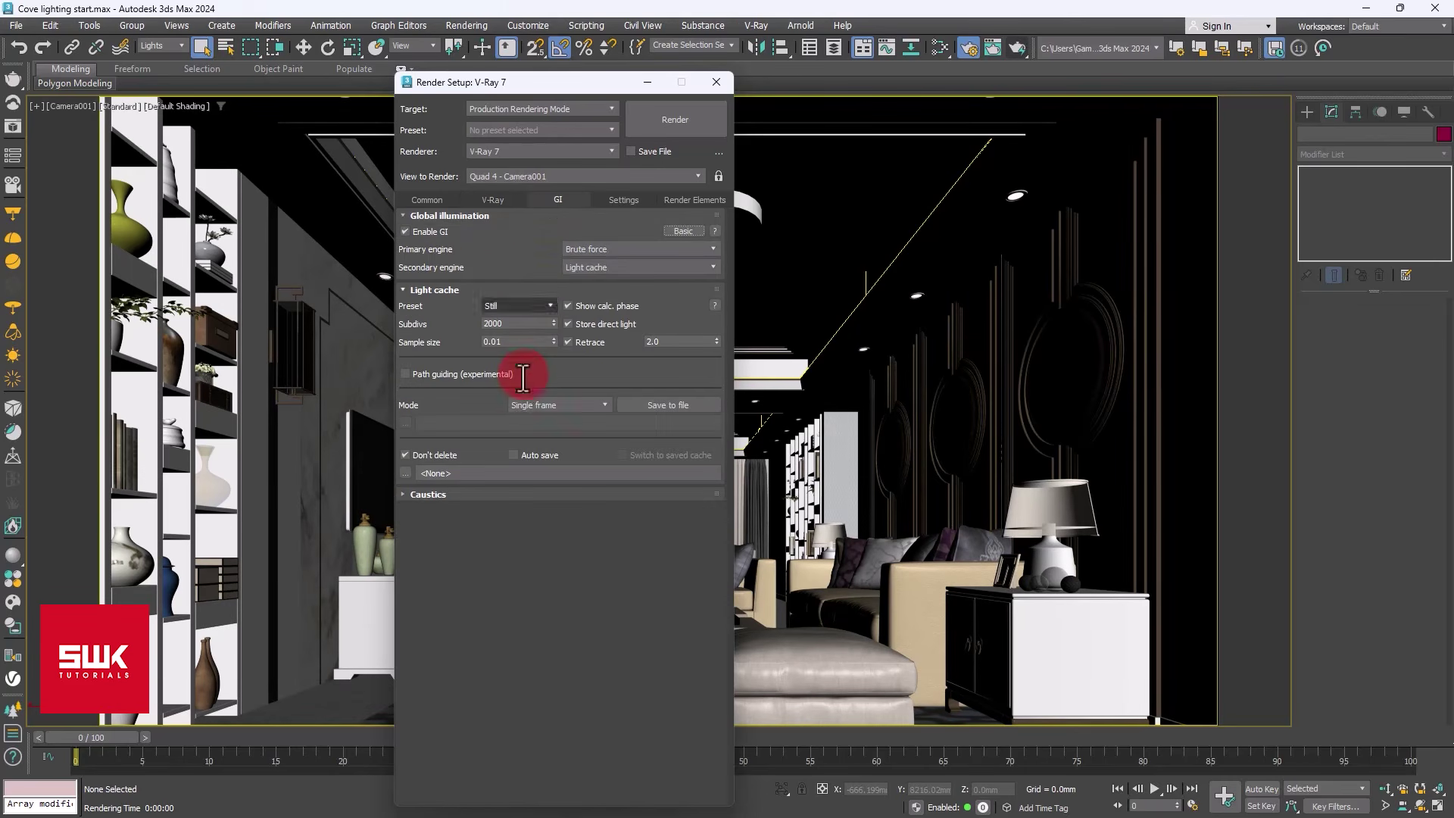
left_click_drag(517, 331, 429, 321)
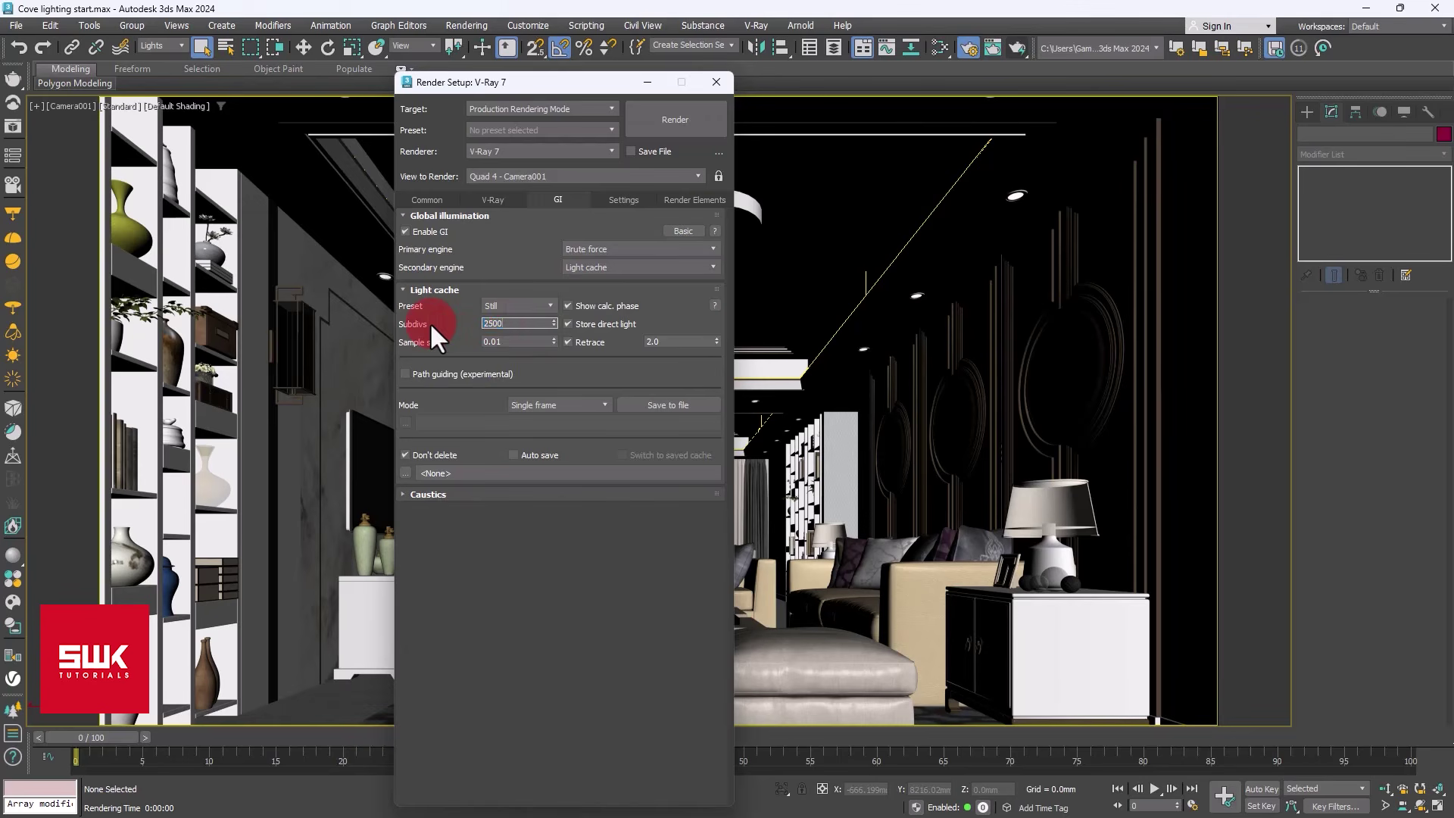
- Enable the VRayDenoiser render element and render the final camera image in a maximized frame buffer
left_click(685, 201)
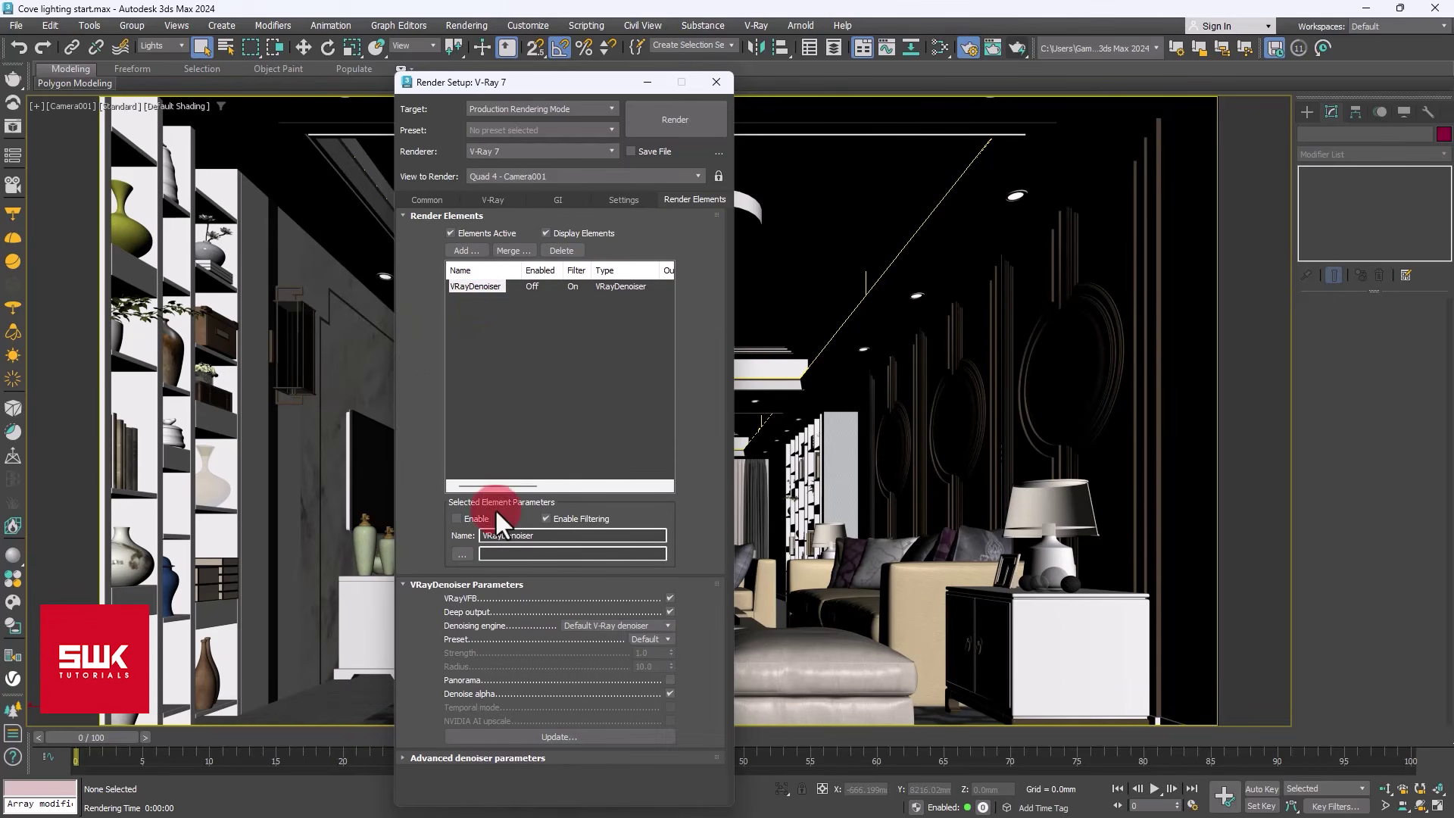
left_click(433, 196)
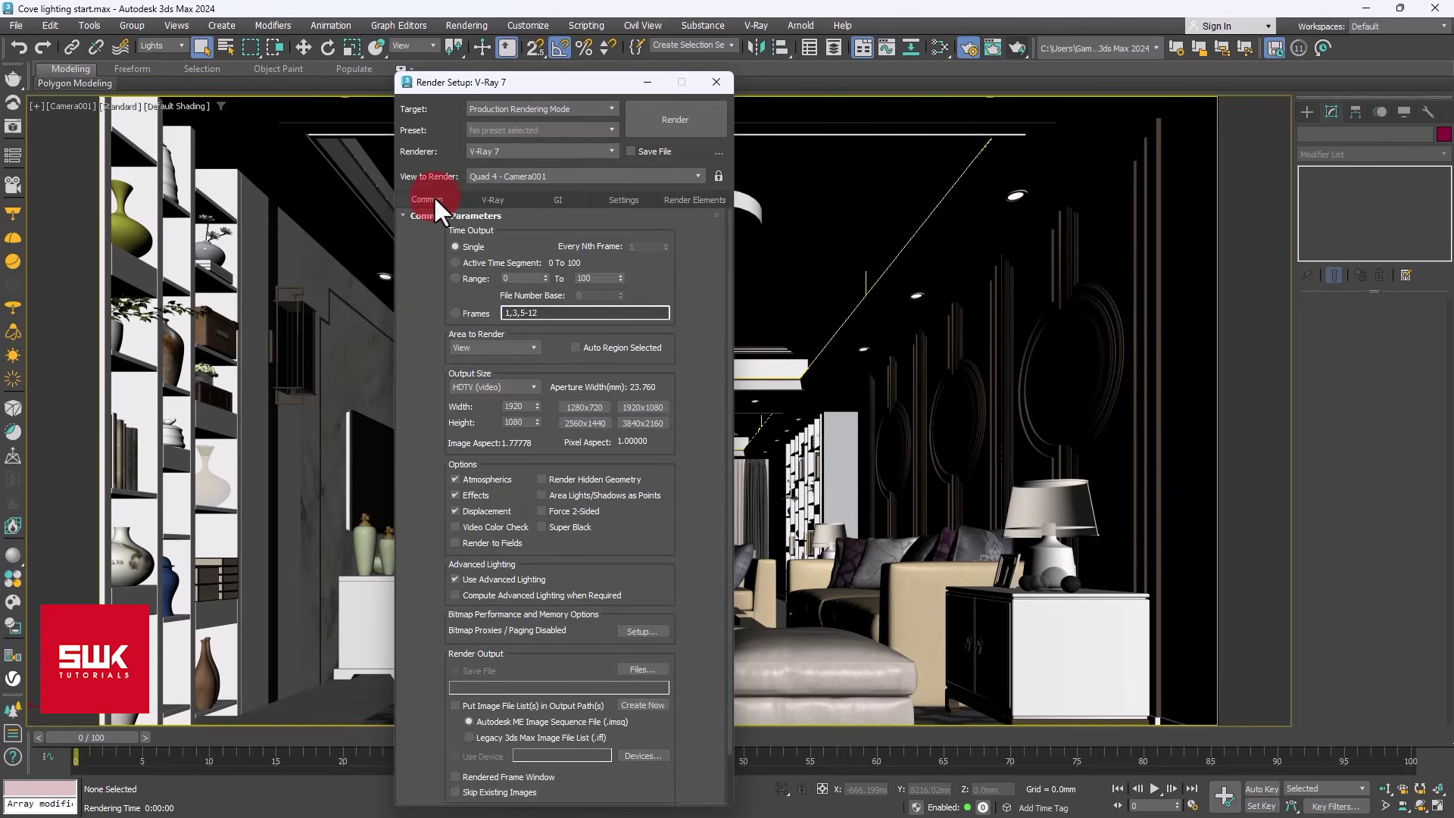
left_click(676, 113)
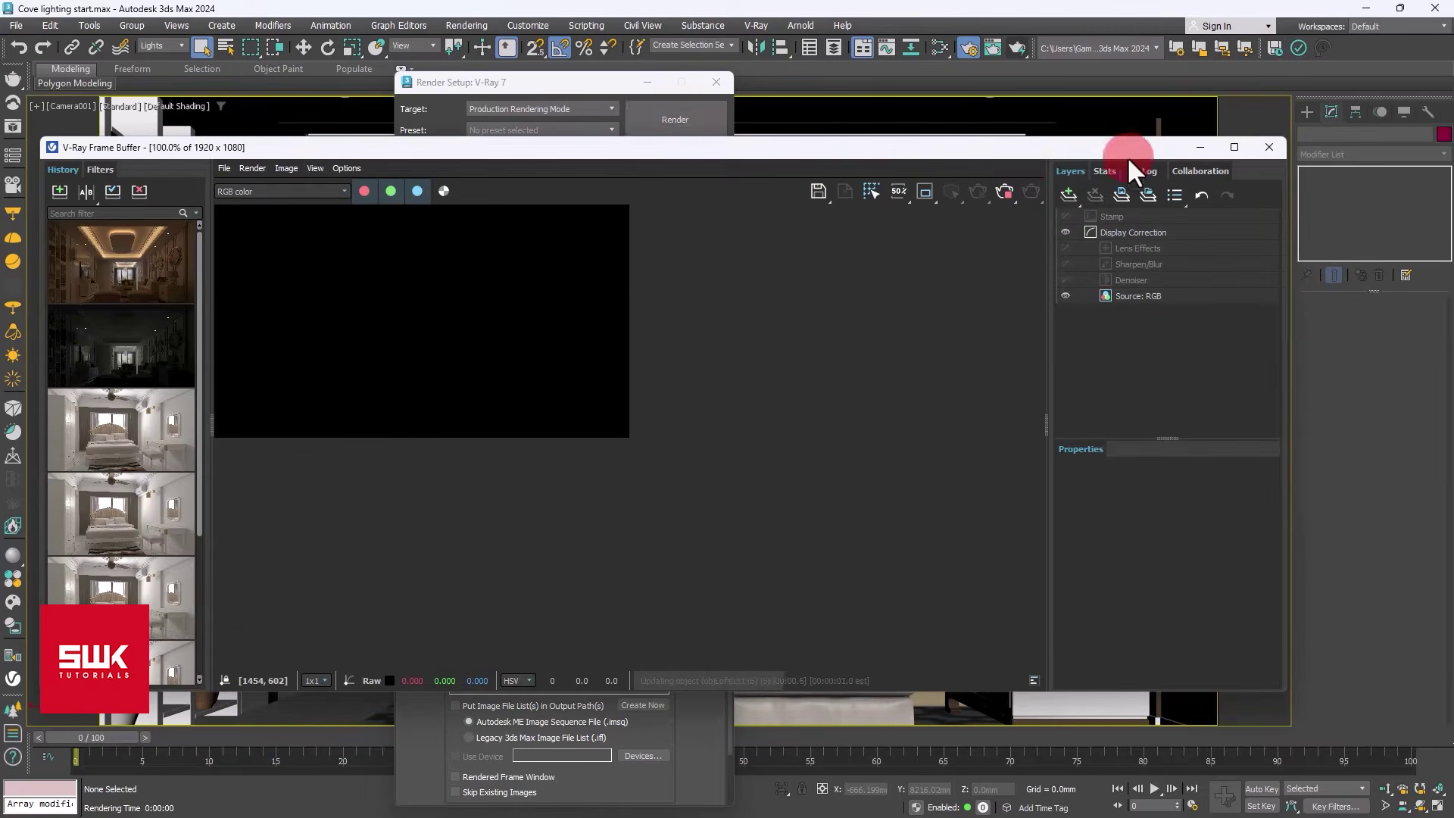
left_click(1233, 147)
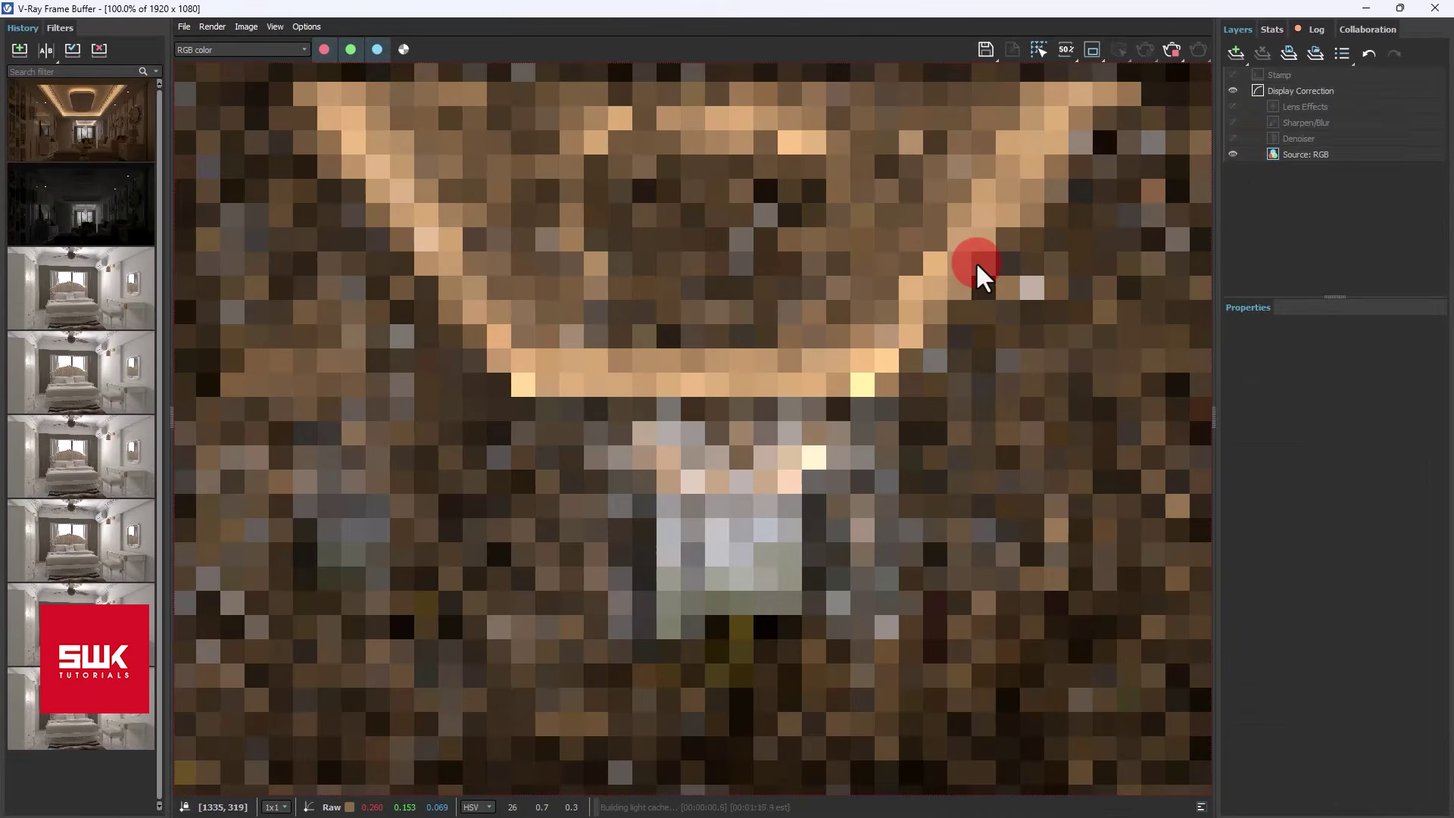
scroll(929, 262, "down", 2)
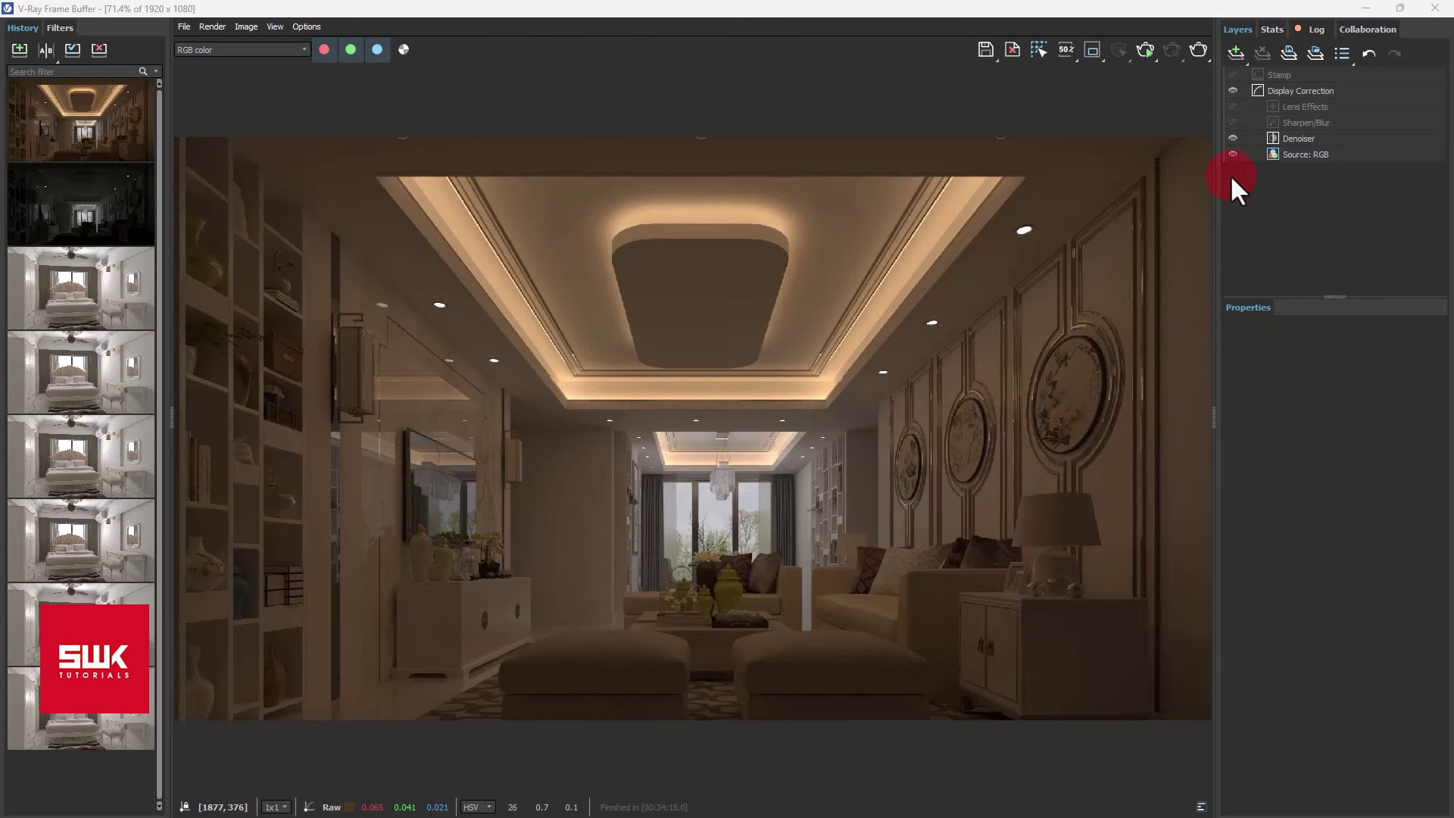
- Add an Exposure correction layer with a contrast of 0.1 and toggle its visibility to compare the render
left_click(1235, 55)
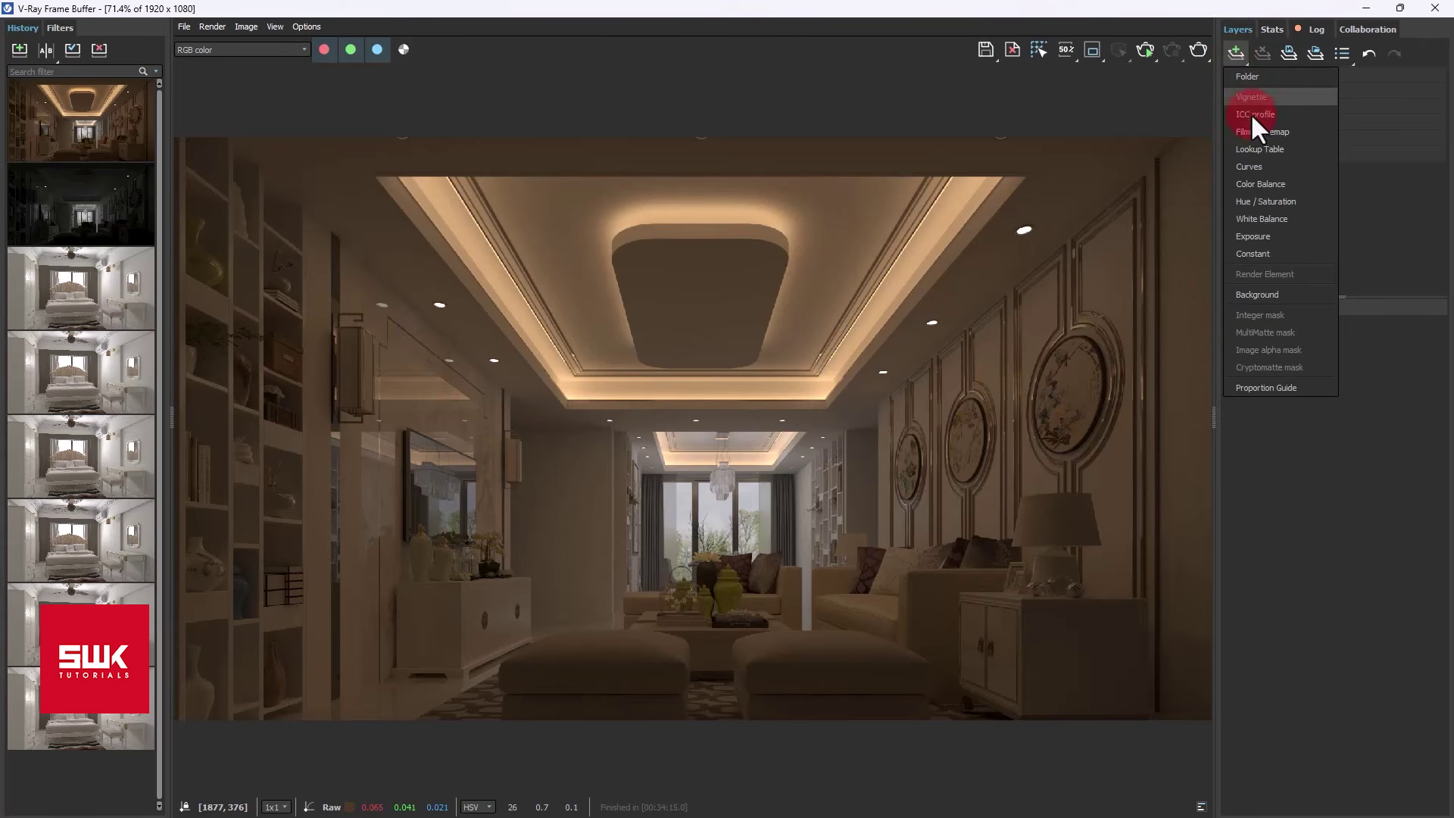
left_click(1262, 236)
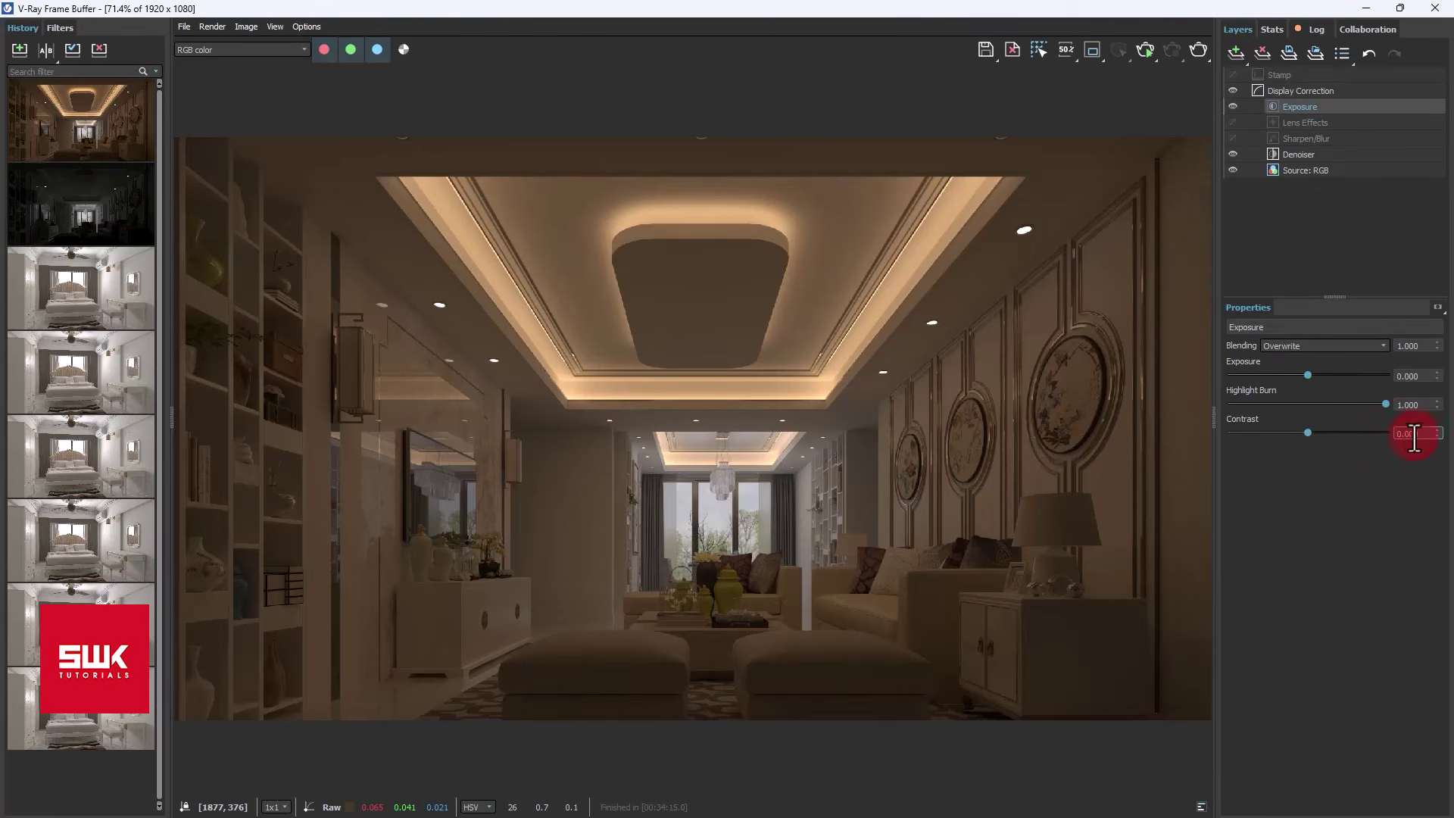
type("0.1")
key("Return")
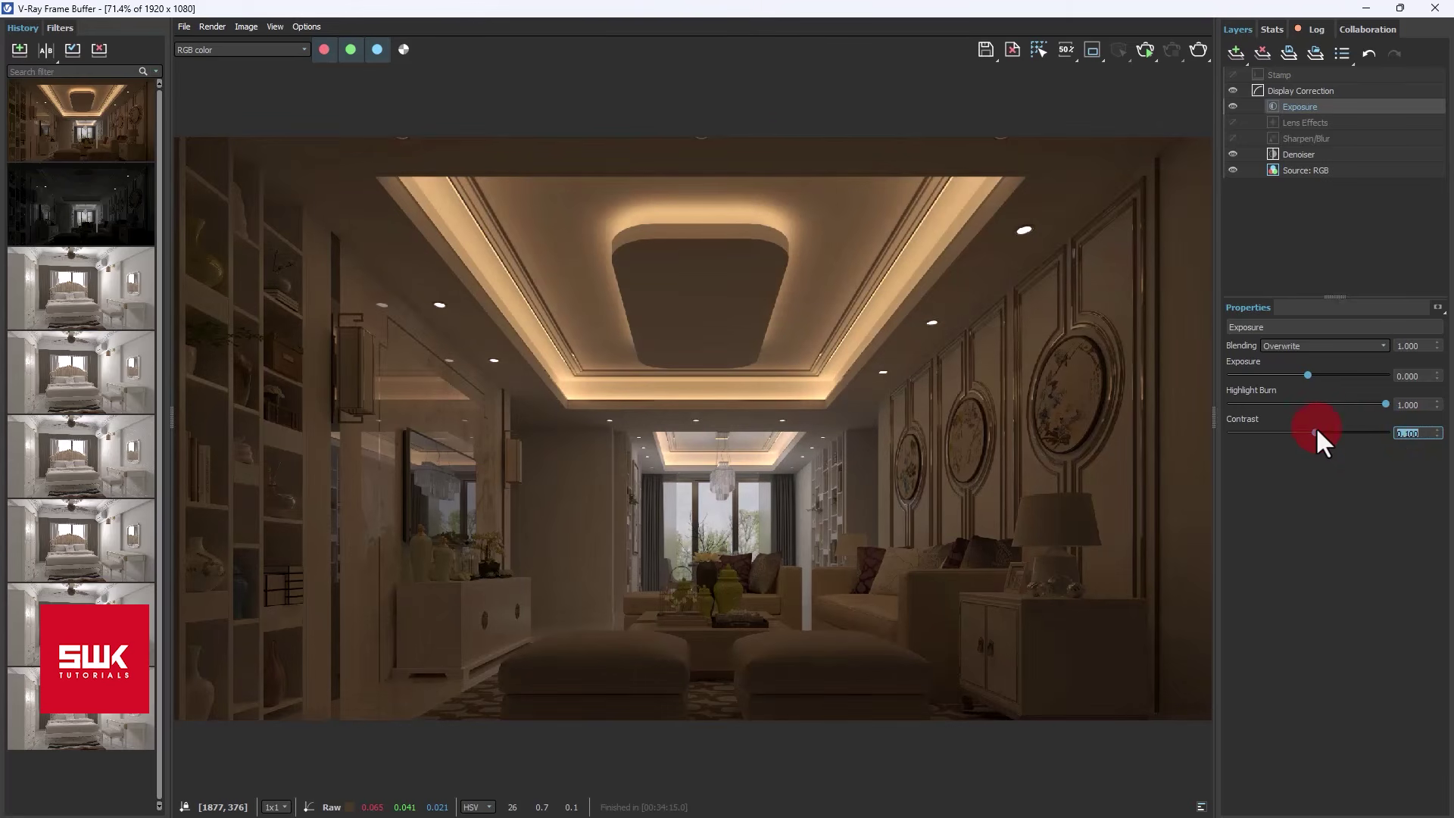
left_click(1233, 107)
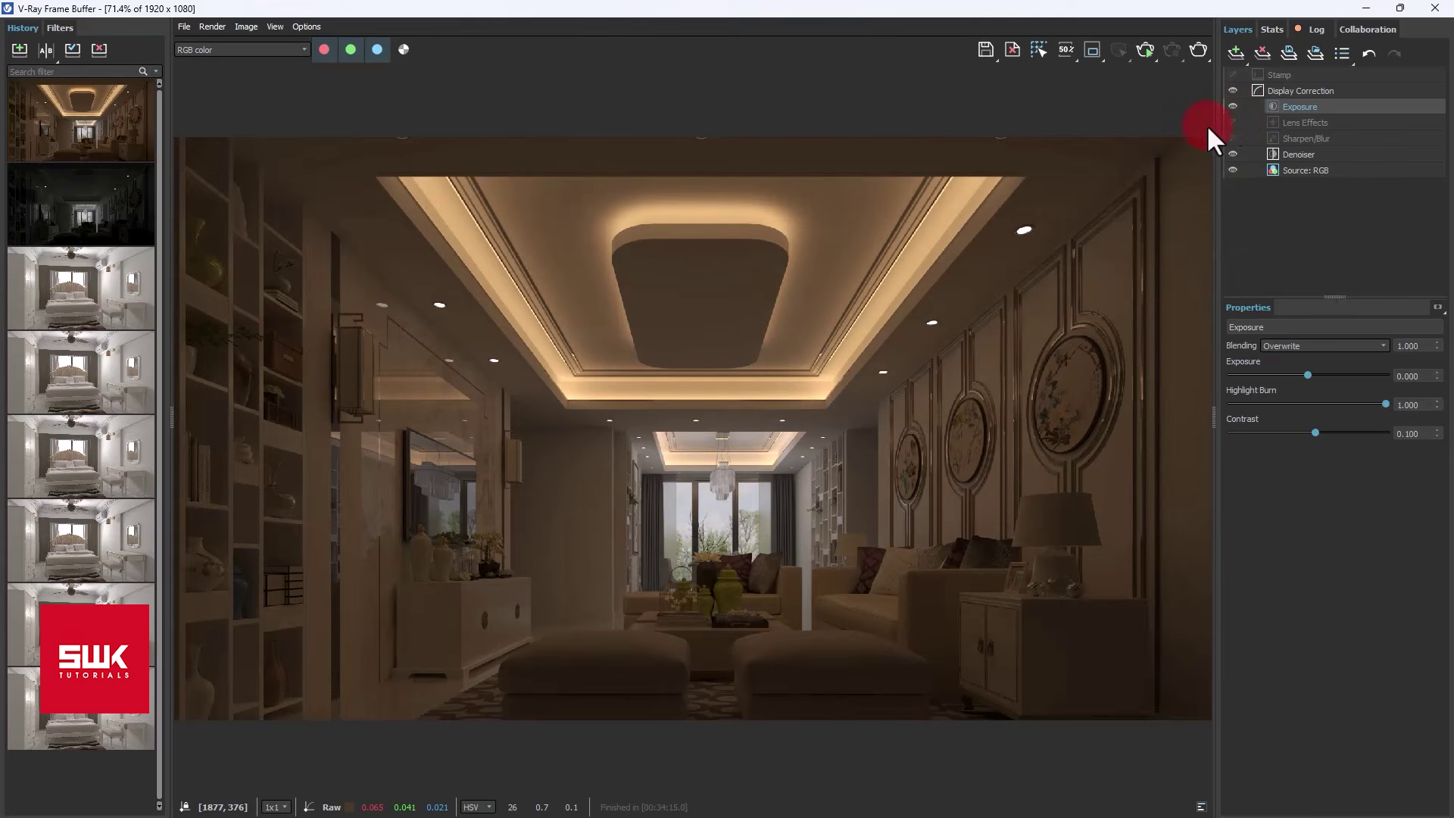